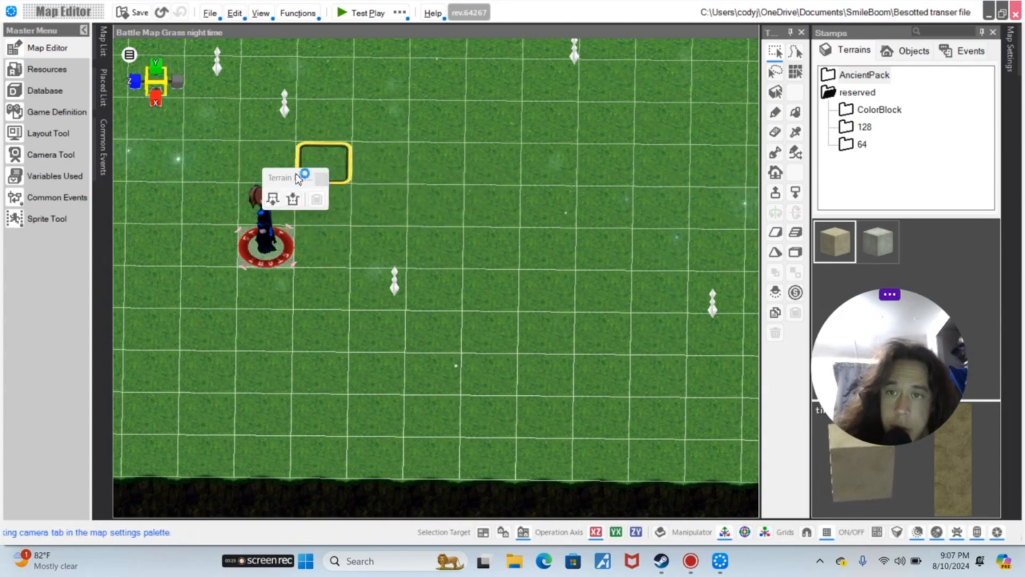
# Move the player start point to the middle of the battle map
pyautogui.moveTo(303, 183); pyautogui.dragTo(721, 174)
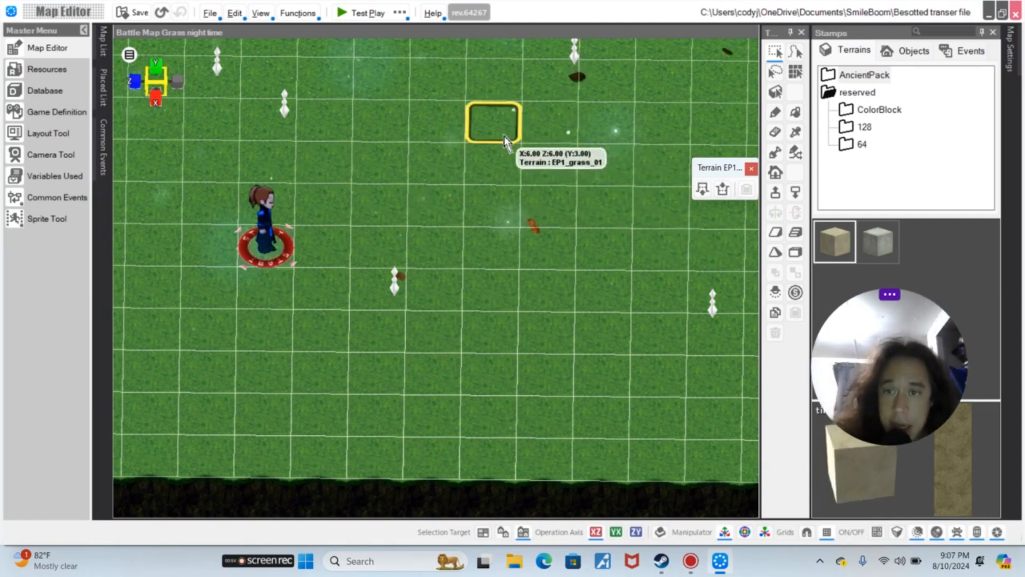
pyautogui.moveTo(269, 227); pyautogui.dragTo(499, 267)
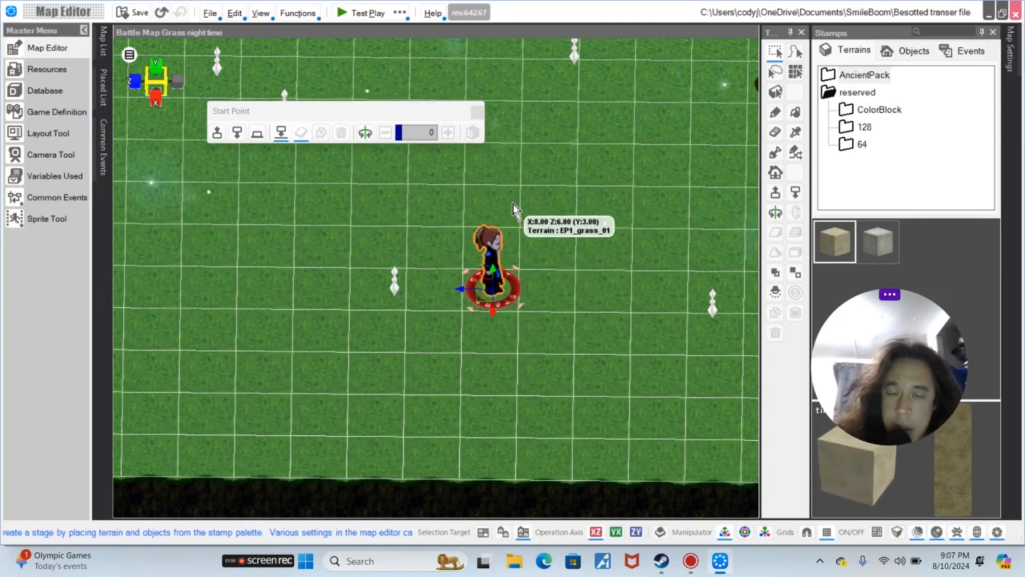
pyautogui.moveTo(515, 183)
pyautogui.mouseDown(button='right')
pyautogui.moveTo(503, 173)
pyautogui.moveTo(518, 180)
pyautogui.mouseUp(button='right')
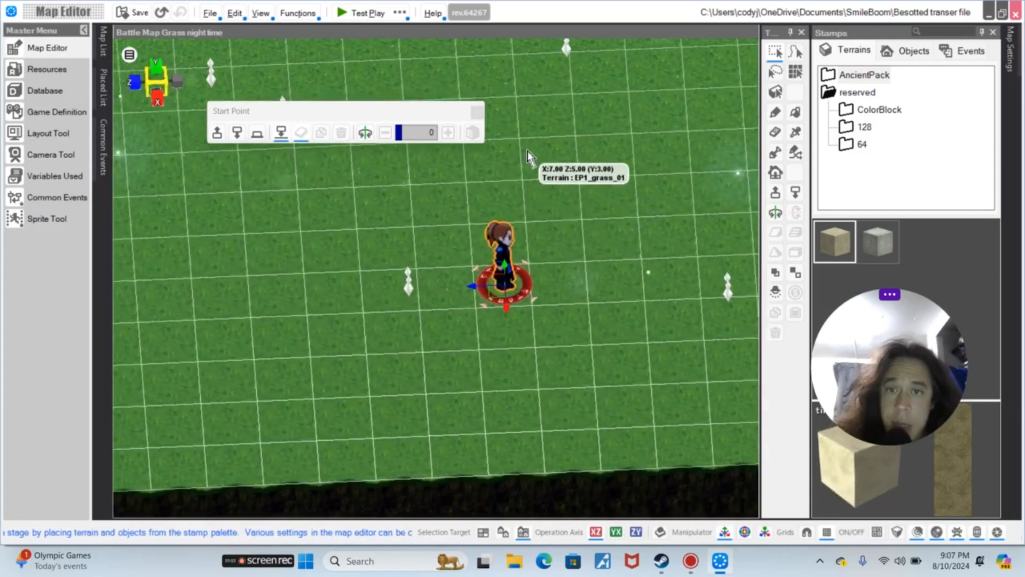
pyautogui.moveTo(528, 151); pyautogui.dragTo(517, 165, button='middle')
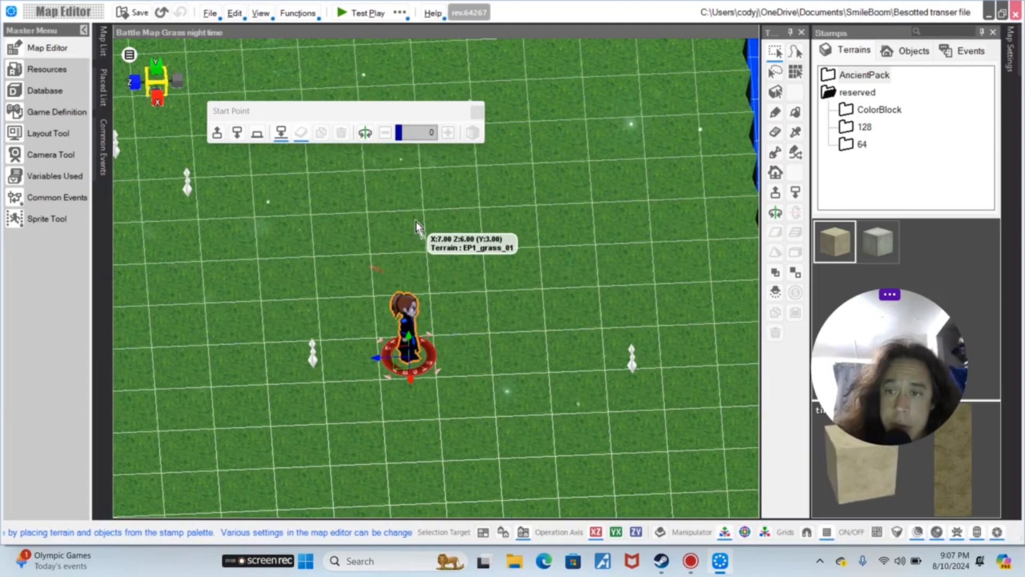
pyautogui.moveTo(415, 221)
pyautogui.mouseDown(button='middle')
pyautogui.moveTo(377, 227)
pyautogui.moveTo(411, 229)
pyautogui.mouseUp(button='middle')
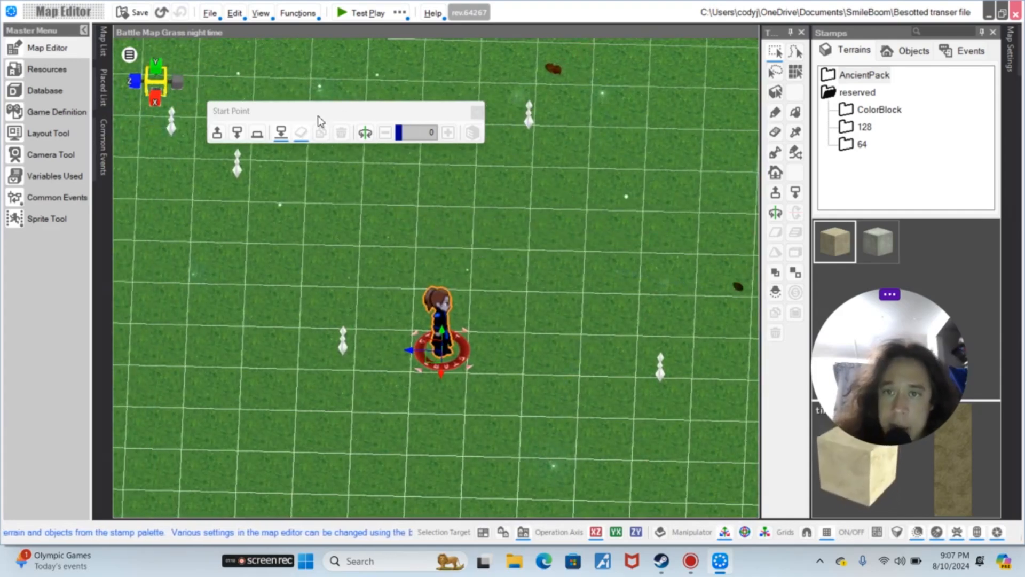
pyautogui.moveTo(366, 110); pyautogui.dragTo(783, 576)
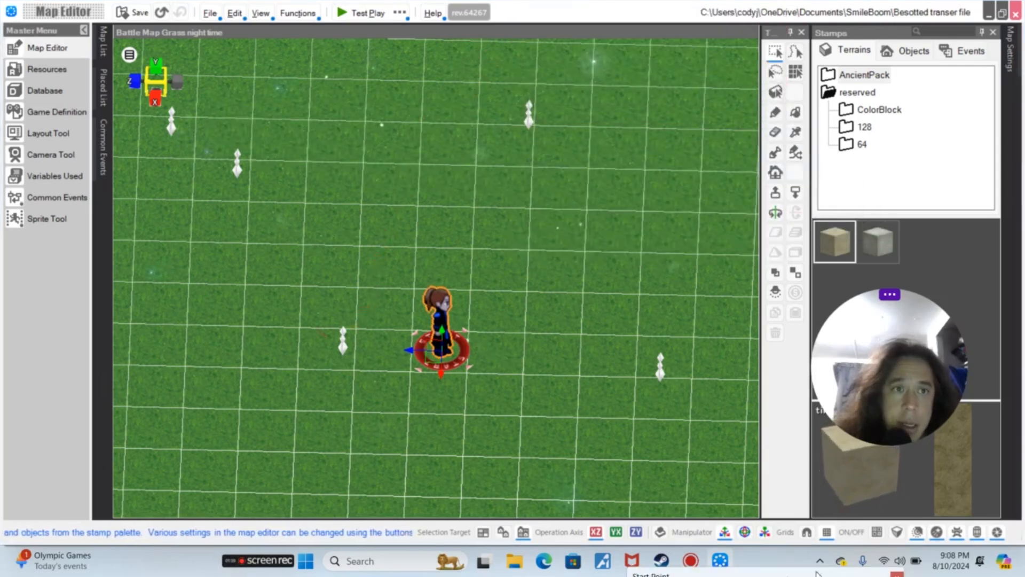
# Place the sparrowholdarenatickettaker4 object from the Uncategorized objects on the grass above the start point
pyautogui.click(908, 50)
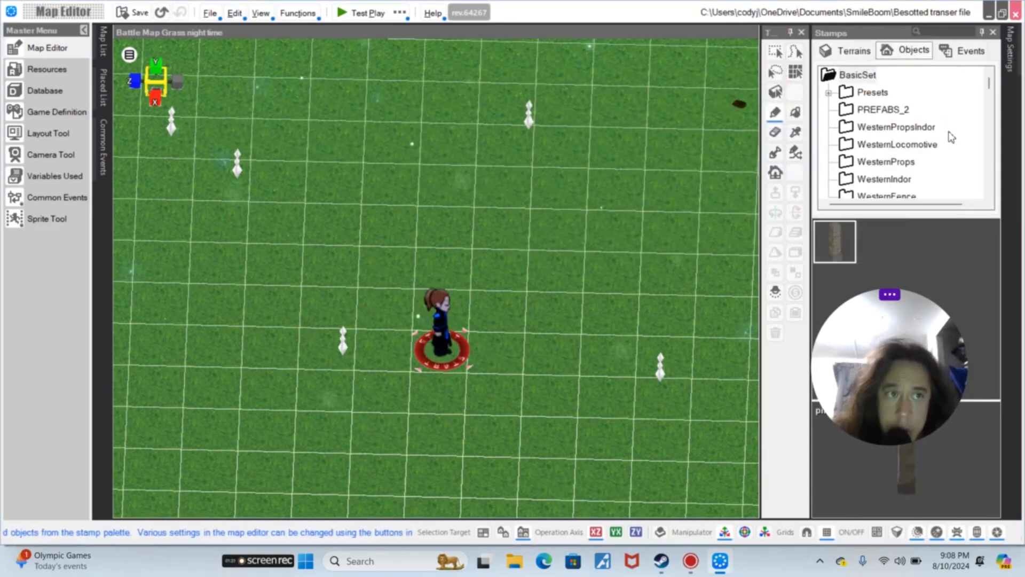
pyautogui.scroll(-5, 956, 136)
pyautogui.scroll(-3, 966, 123)
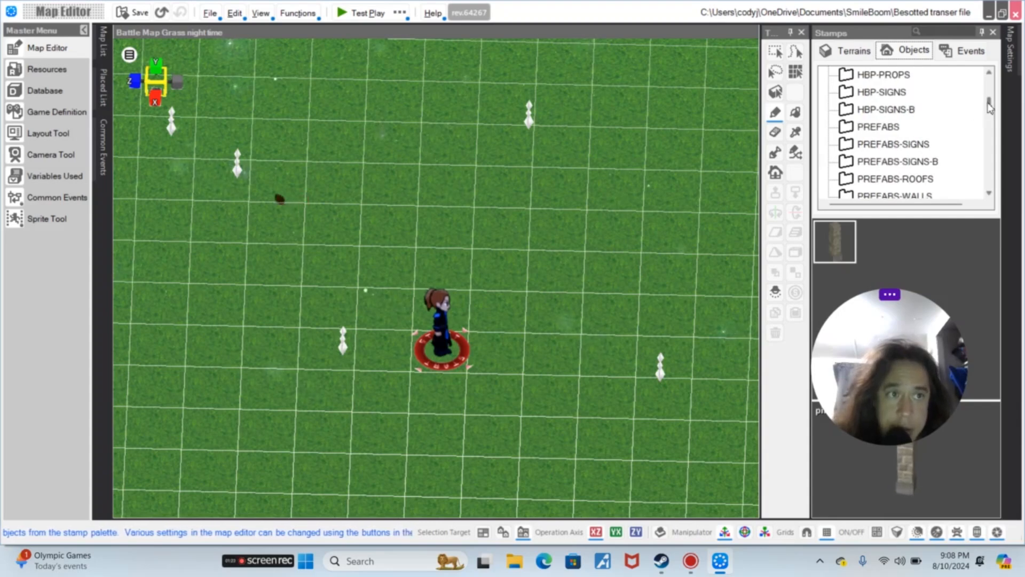
pyautogui.moveTo(989, 112); pyautogui.dragTo(987, 190)
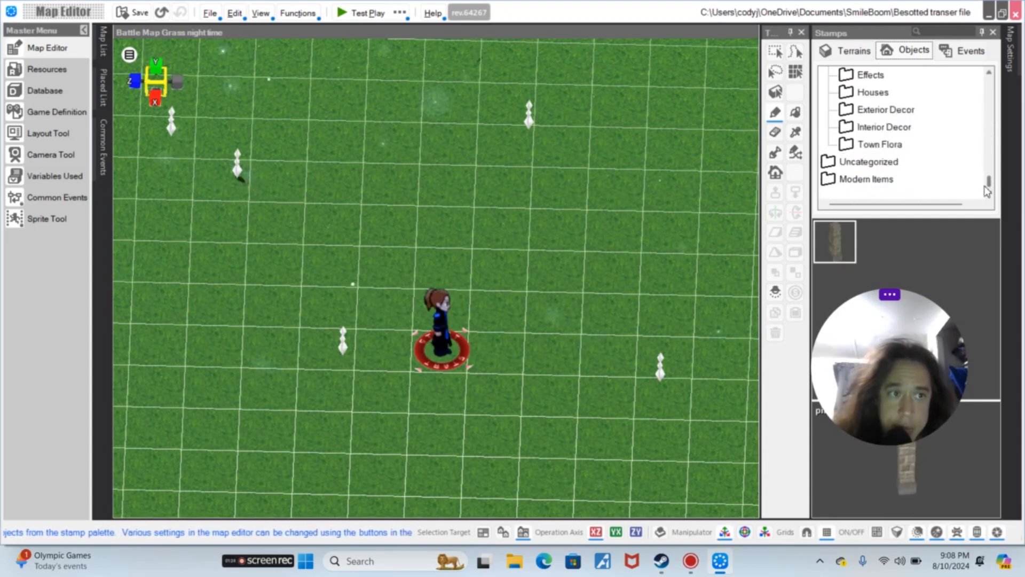
pyautogui.click(882, 165)
pyautogui.moveTo(920, 304); pyautogui.dragTo(933, 438)
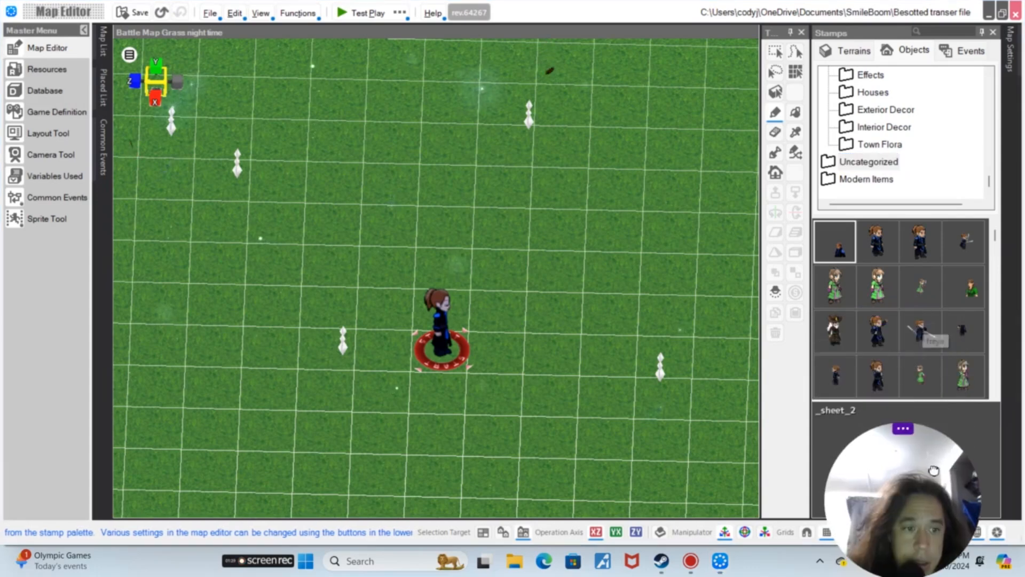
pyautogui.scroll(-3, 927, 328)
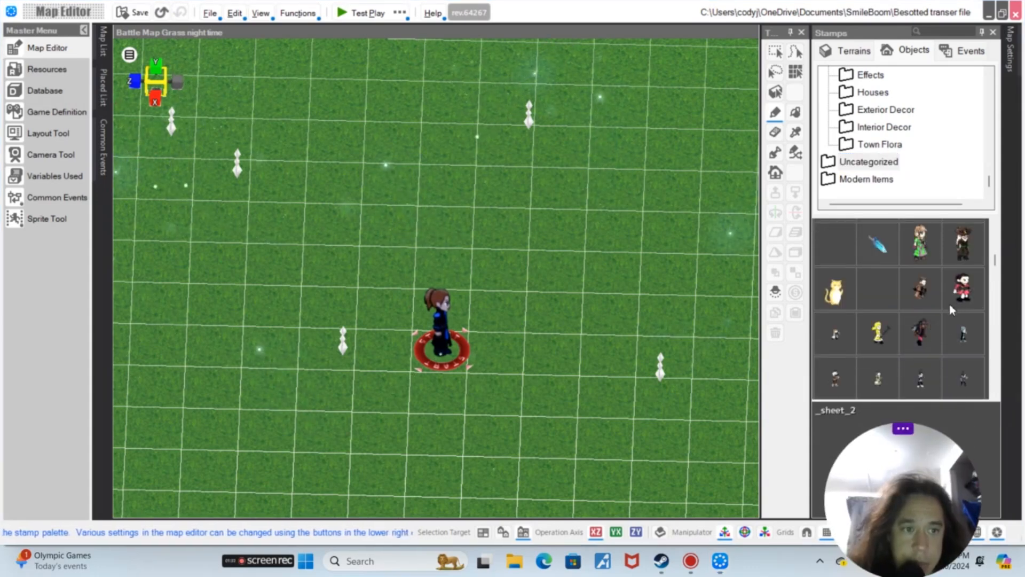
pyautogui.scroll(-3, 944, 319)
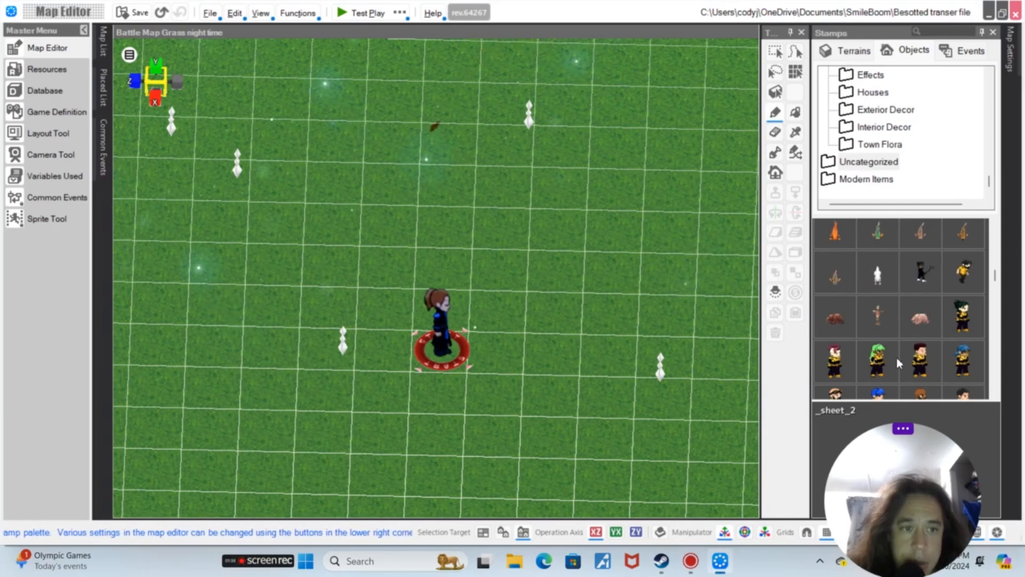
pyautogui.click(875, 364)
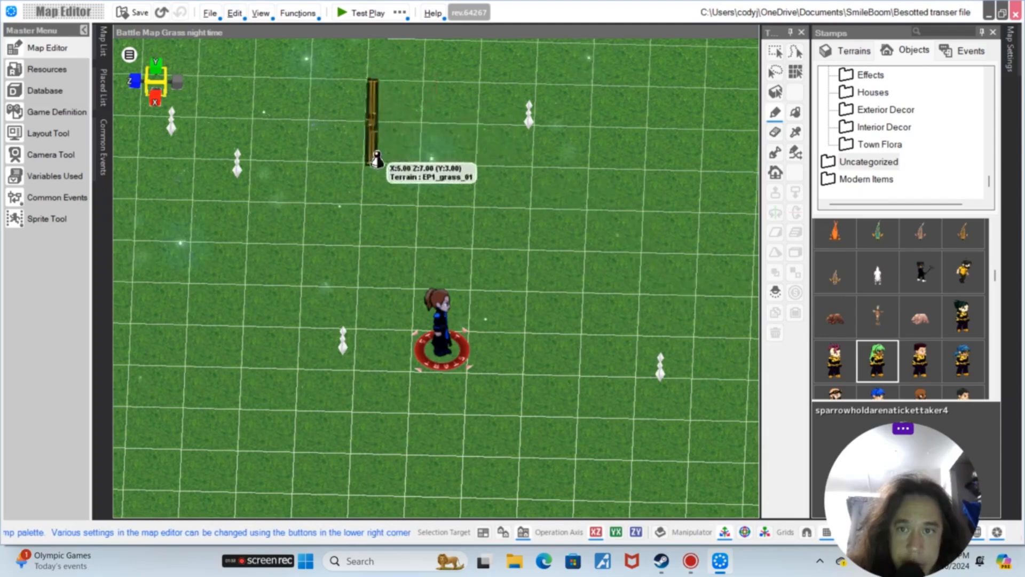
pyautogui.click(425, 207)
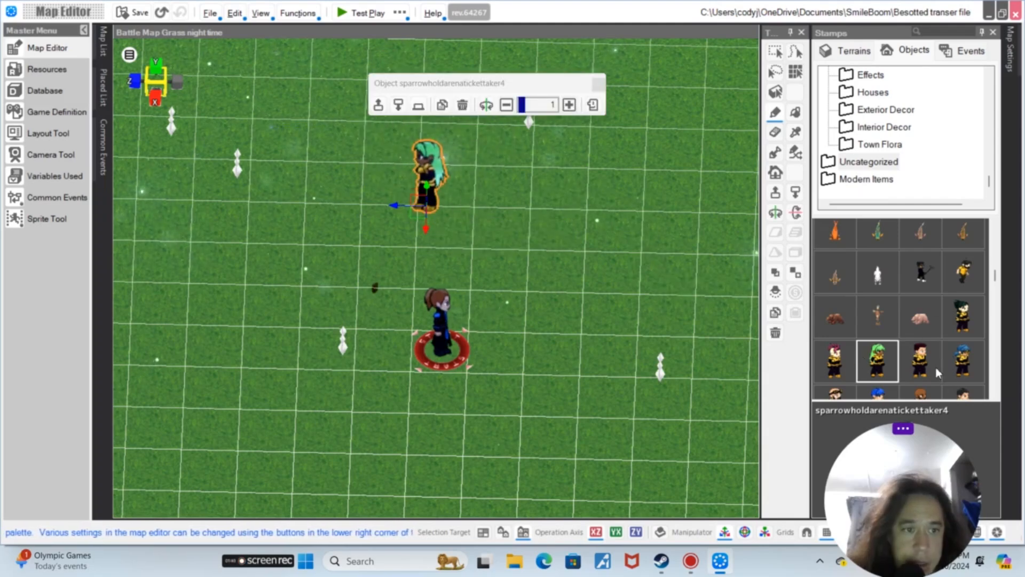
# Place the sparrowholdarenatickettaker12 object on the grass to the right of the first ticket taker
pyautogui.scroll(-2, 967, 347)
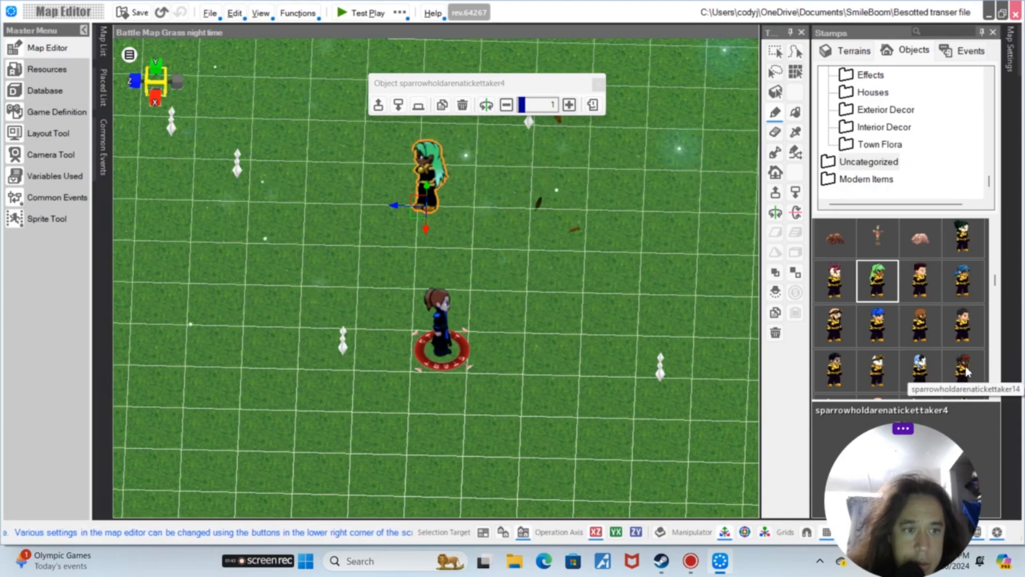
pyautogui.click(930, 334)
pyautogui.click(928, 337)
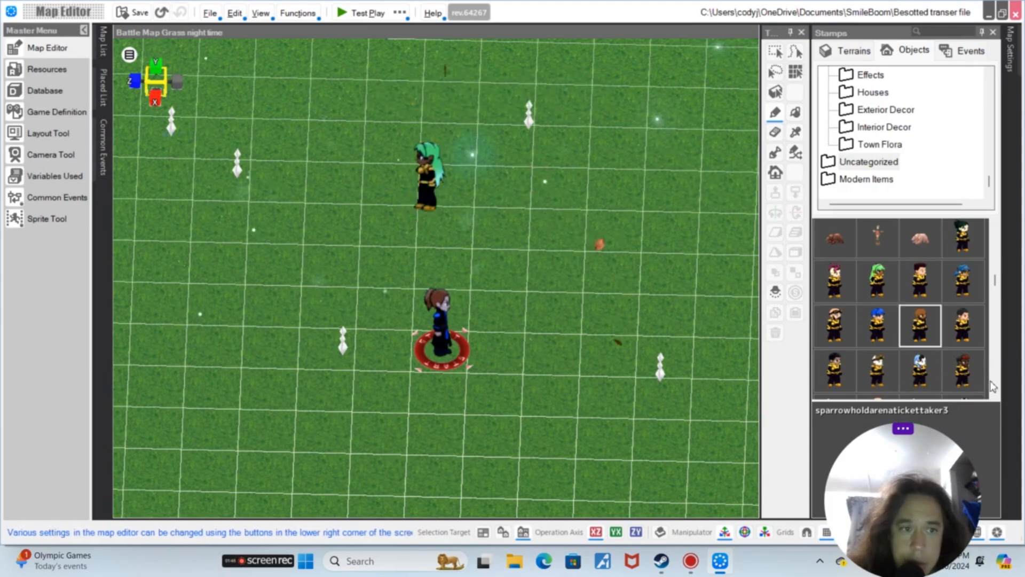
pyautogui.click(929, 373)
pyautogui.click(505, 217)
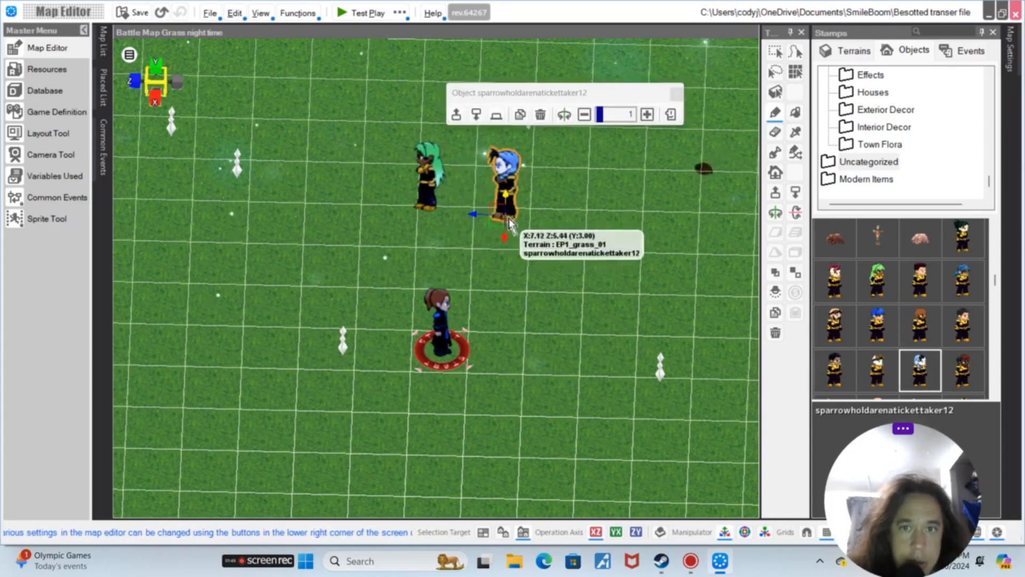
# Move the sparrowholdarenatickettaker4 character up and to the left, away from the other ticket taker
pyautogui.rightClick(586, 250)
pyautogui.click(514, 207)
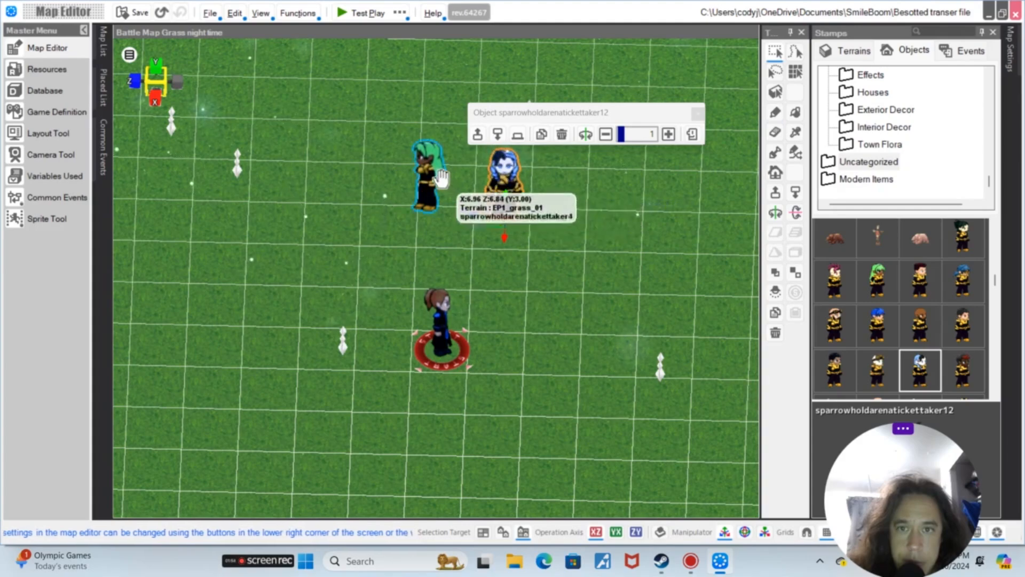
pyautogui.click(429, 172)
pyautogui.moveTo(503, 320); pyautogui.dragTo(820, 446)
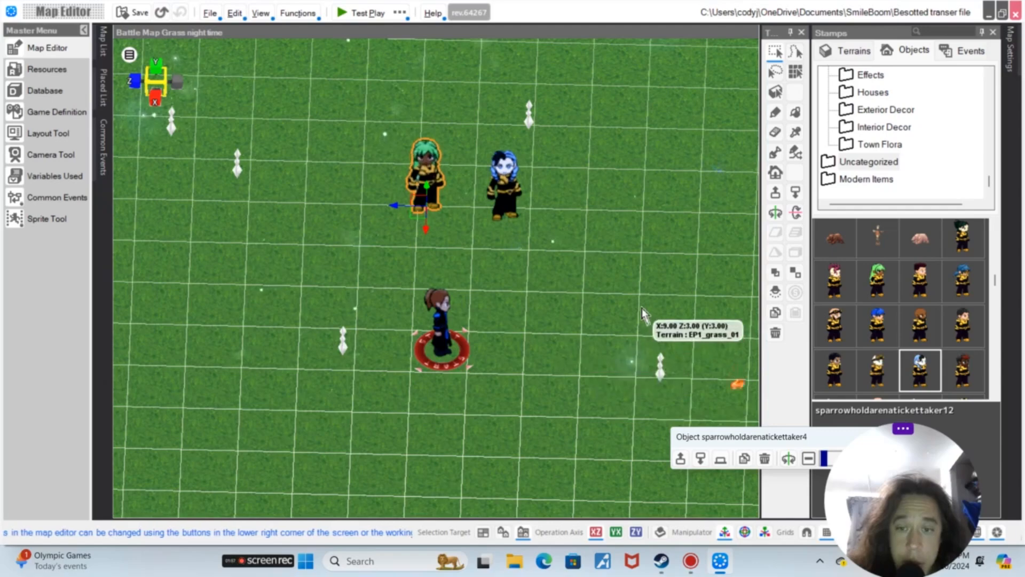
pyautogui.scroll(3, 649, 305)
pyautogui.moveTo(641, 241)
pyautogui.mouseDown(button='right')
pyautogui.moveTo(641, 259)
pyautogui.moveTo(642, 249)
pyautogui.mouseUp(button='right')
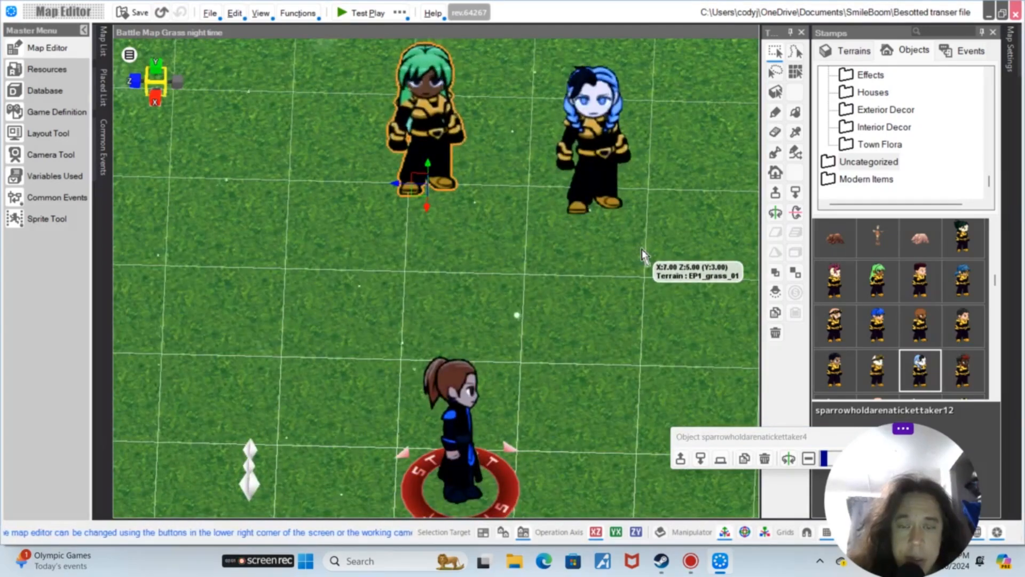
pyautogui.scroll(-3, 642, 248)
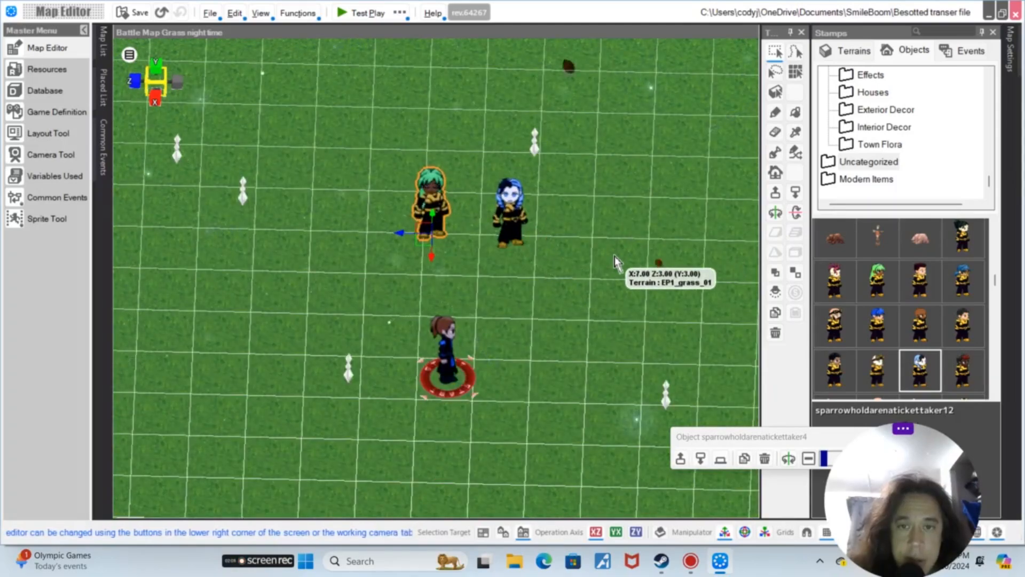
pyautogui.moveTo(580, 264); pyautogui.dragTo(620, 273, button='middle')
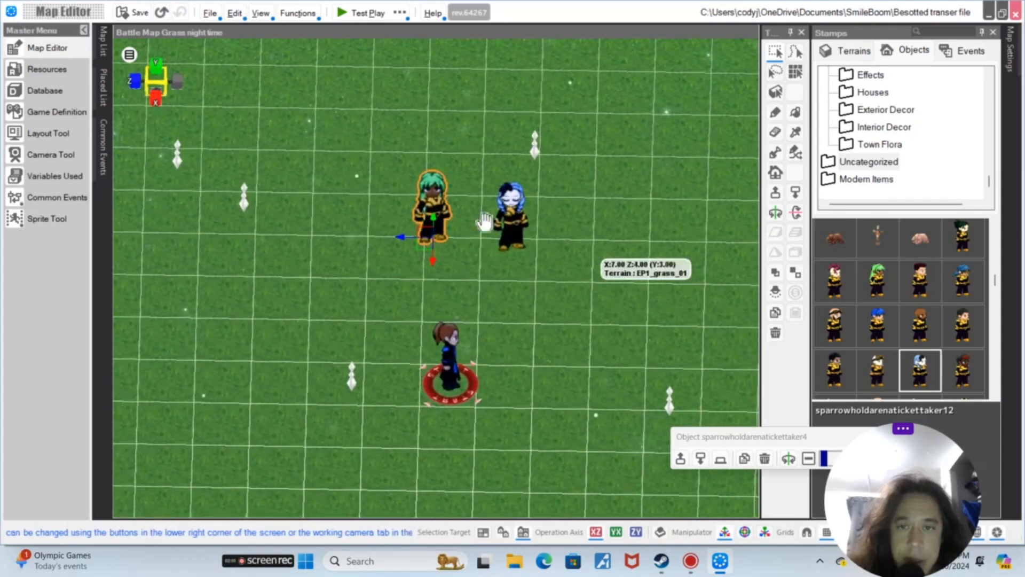
pyautogui.moveTo(436, 202); pyautogui.dragTo(406, 139)
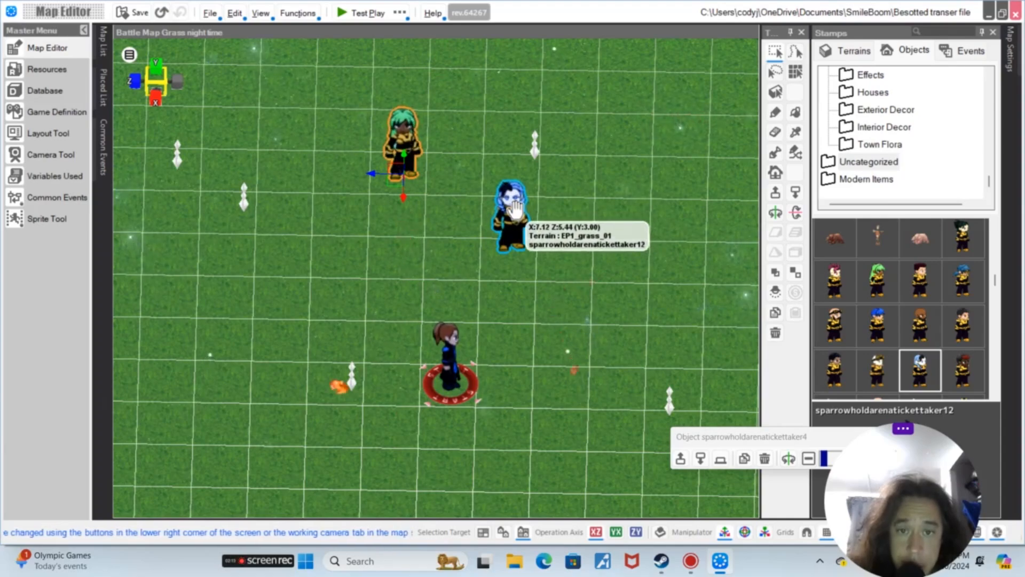
# Convert the sparrowholdarenatickettaker12 object into a Custom Event that starts automatically only once
pyautogui.click(514, 205)
pyautogui.doubleClick(515, 206)
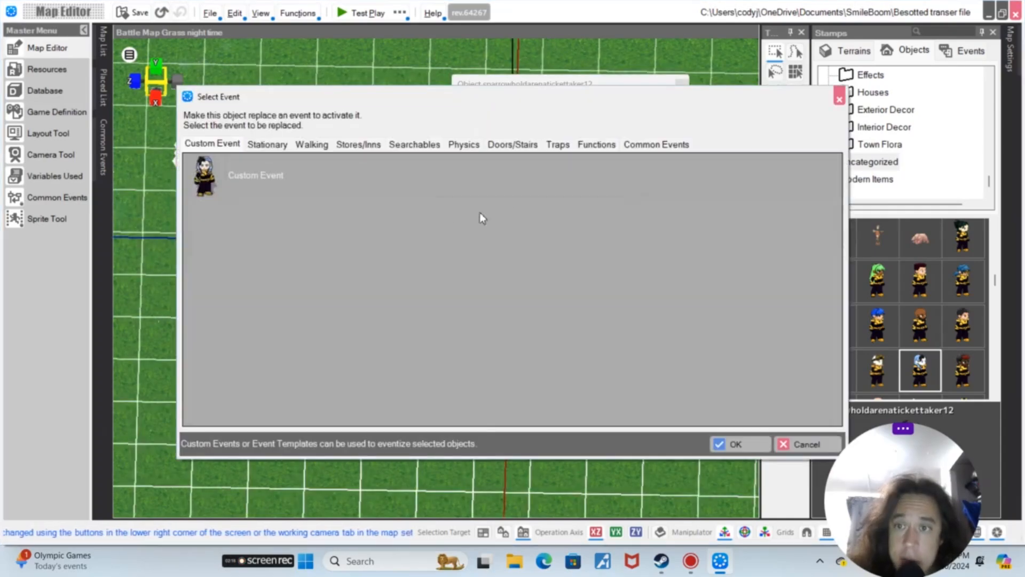
pyautogui.click(310, 187)
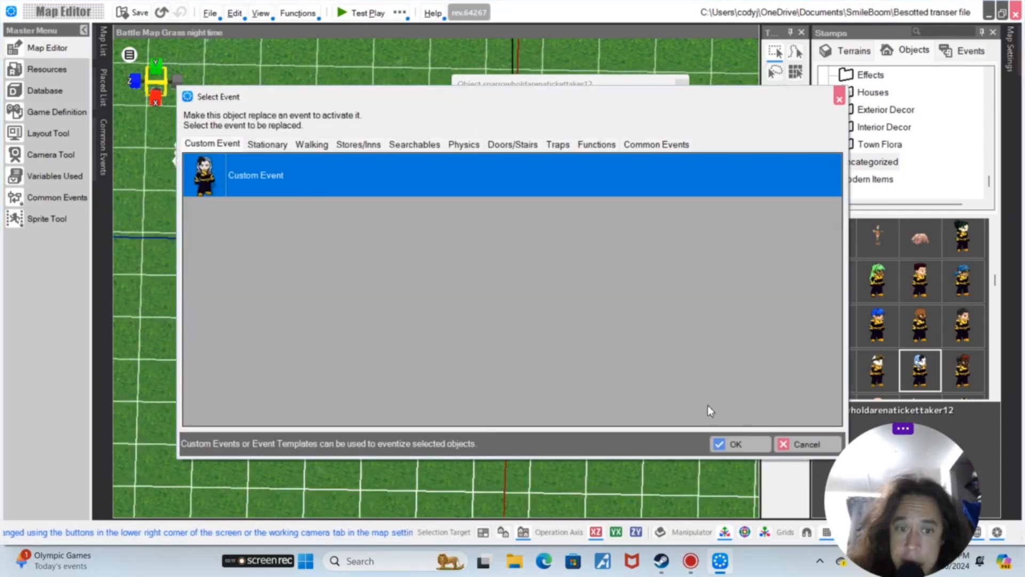
pyautogui.click(735, 444)
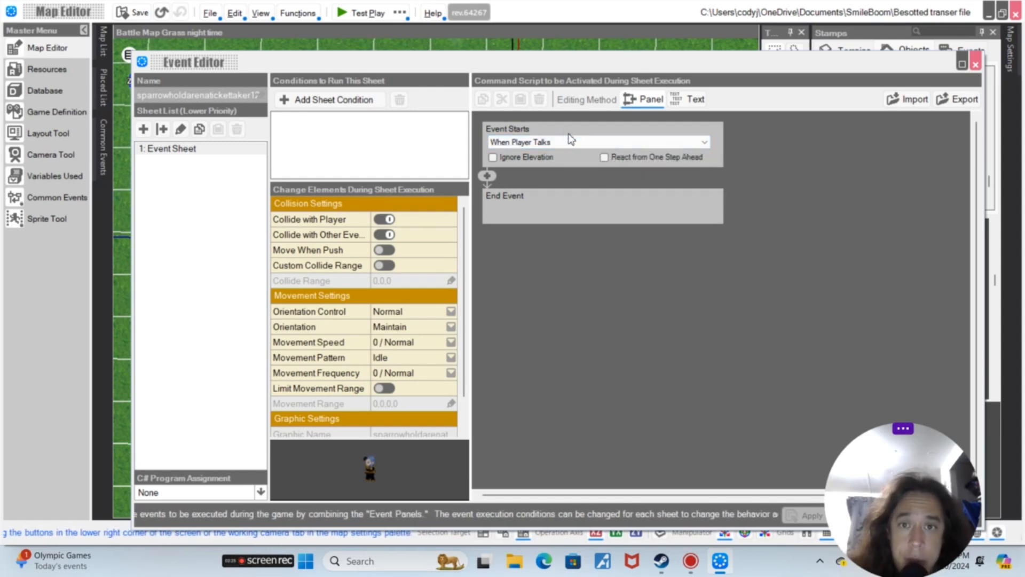
pyautogui.click(626, 142)
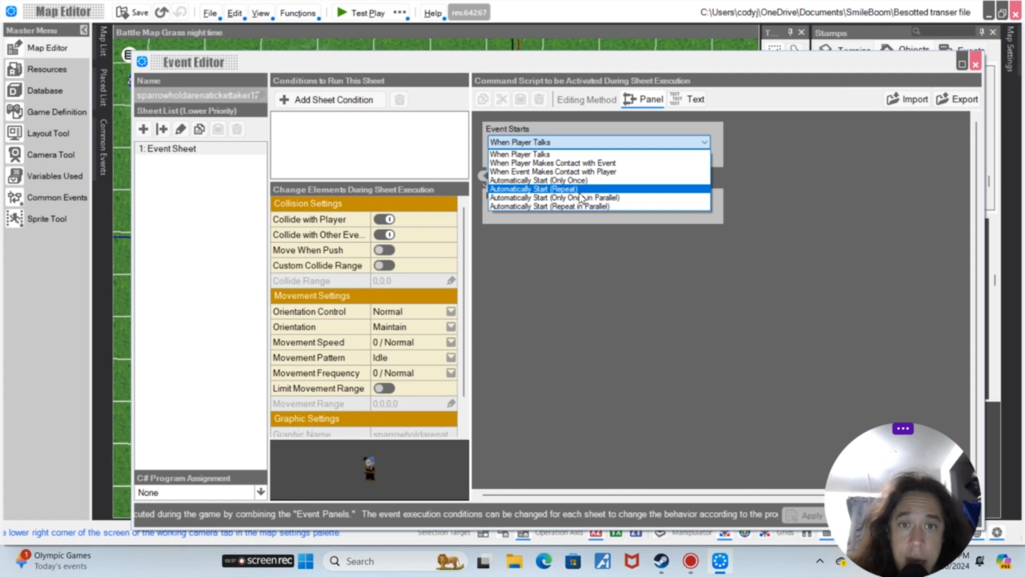
pyautogui.click(594, 181)
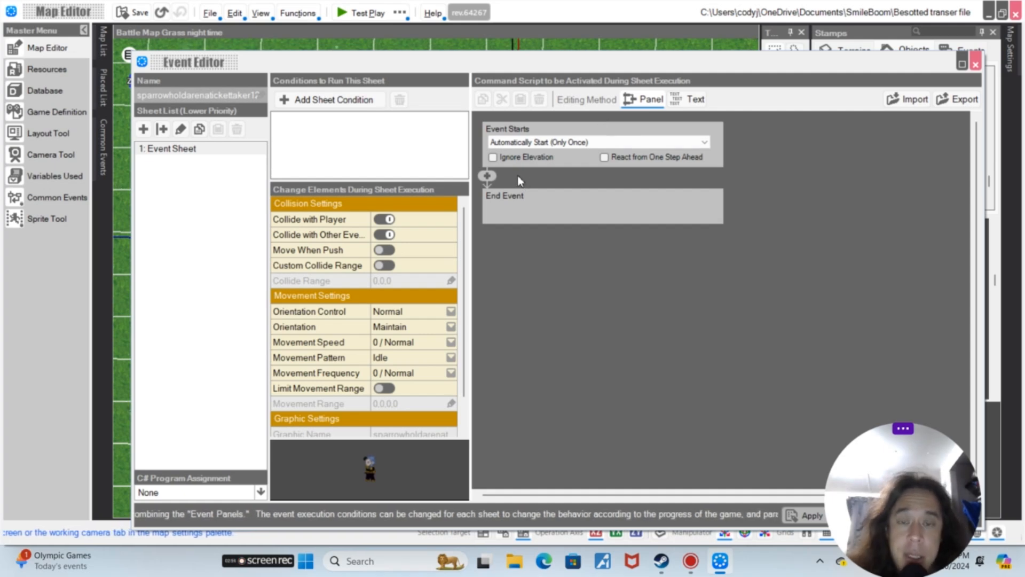
# Add a Make Event Walk command to the event script, walking the event downward 3 steps
pyautogui.click(485, 179)
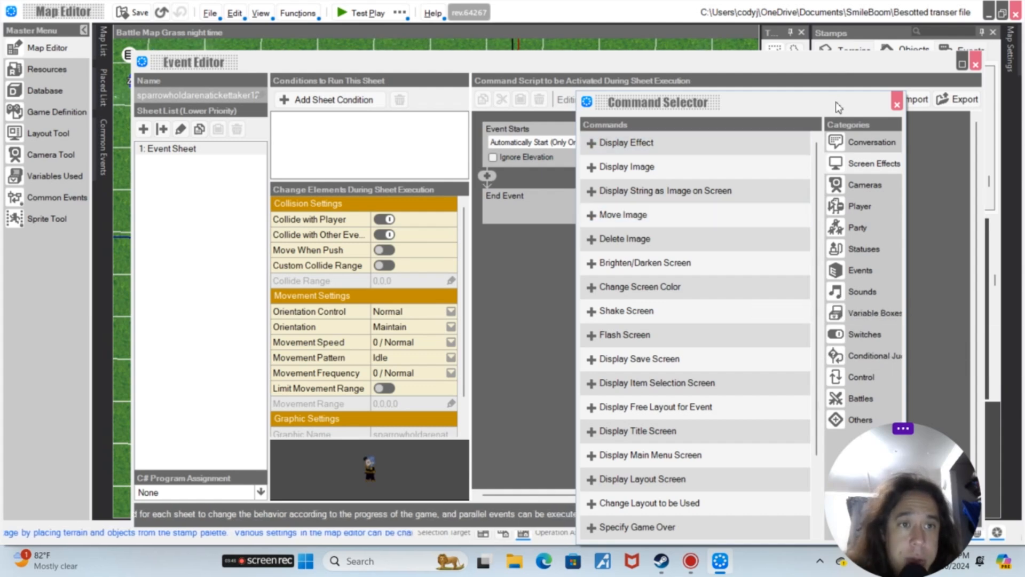
pyautogui.moveTo(828, 101); pyautogui.dragTo(855, 20)
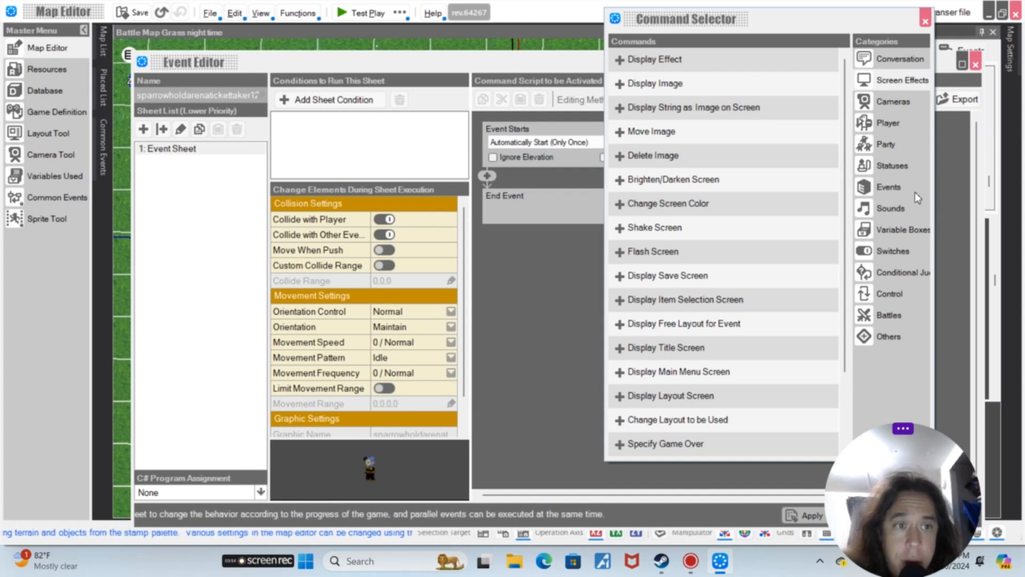
pyautogui.click(891, 188)
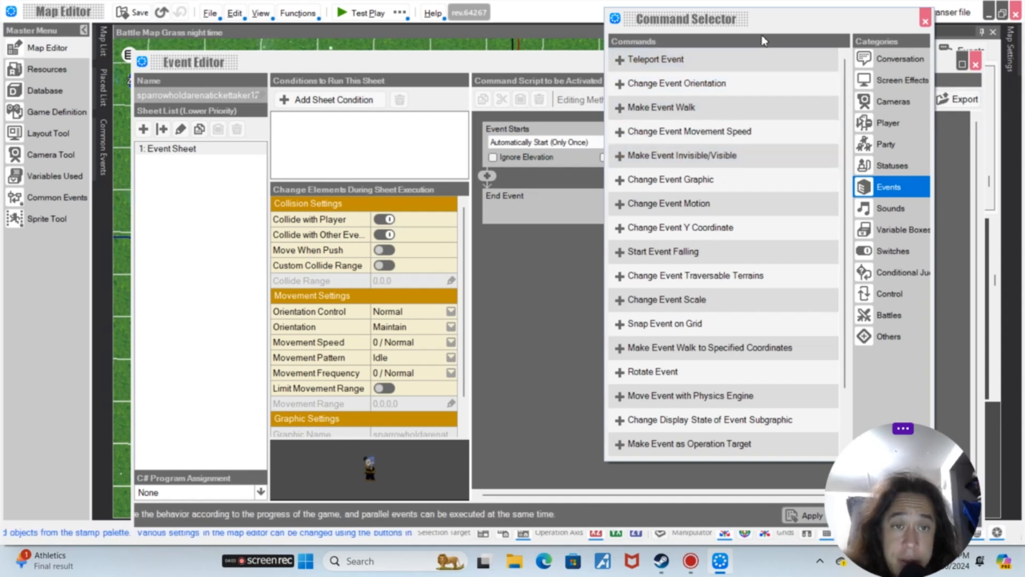
pyautogui.scroll(-1, 748, 156)
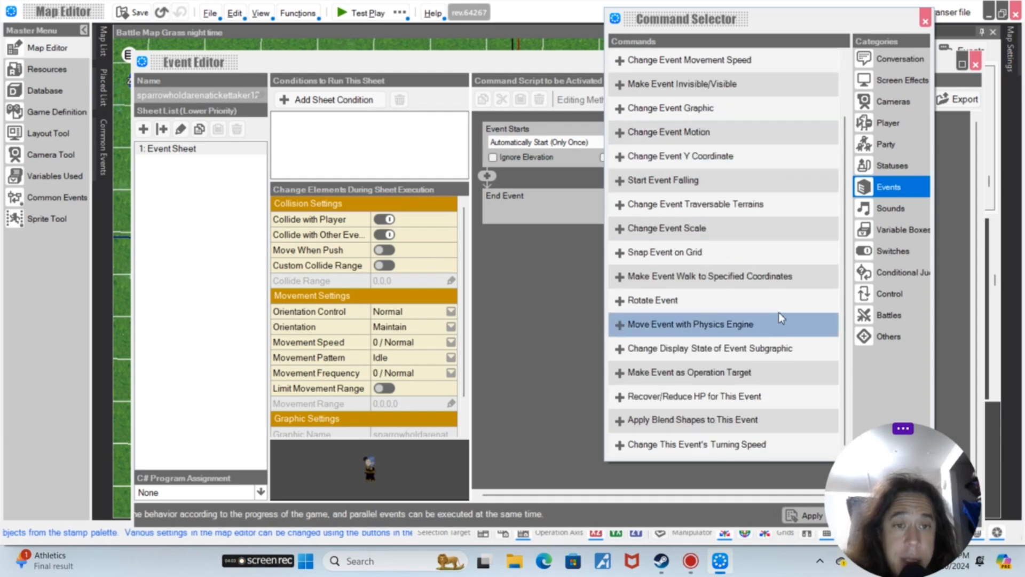
pyautogui.scroll(1, 750, 361)
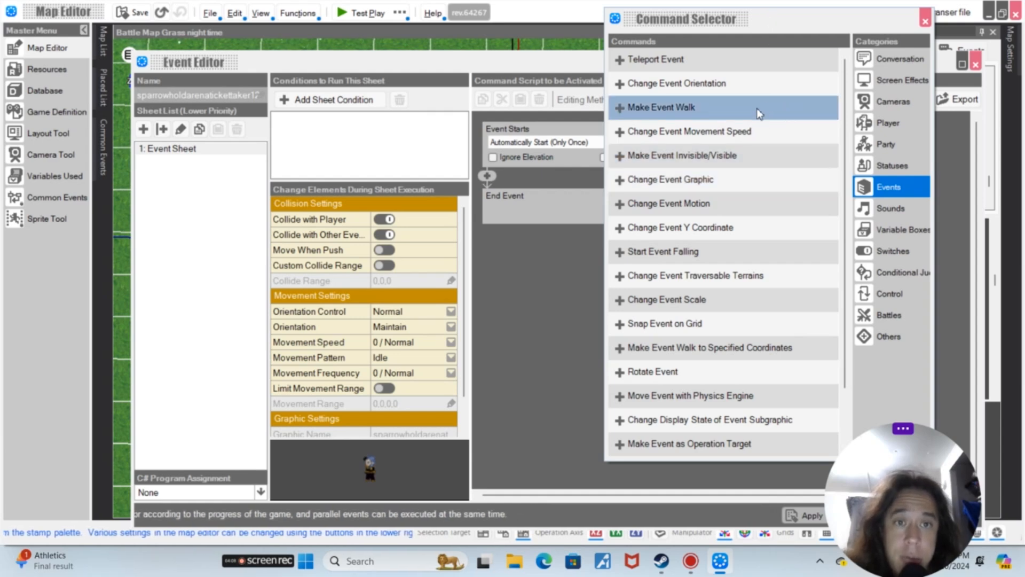
pyautogui.click(762, 121)
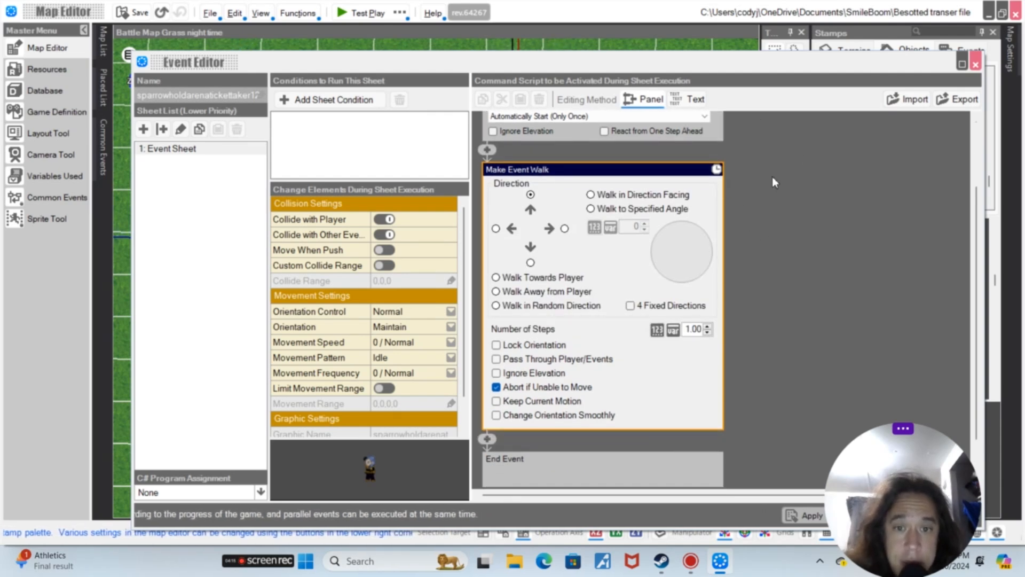
pyautogui.click(538, 282)
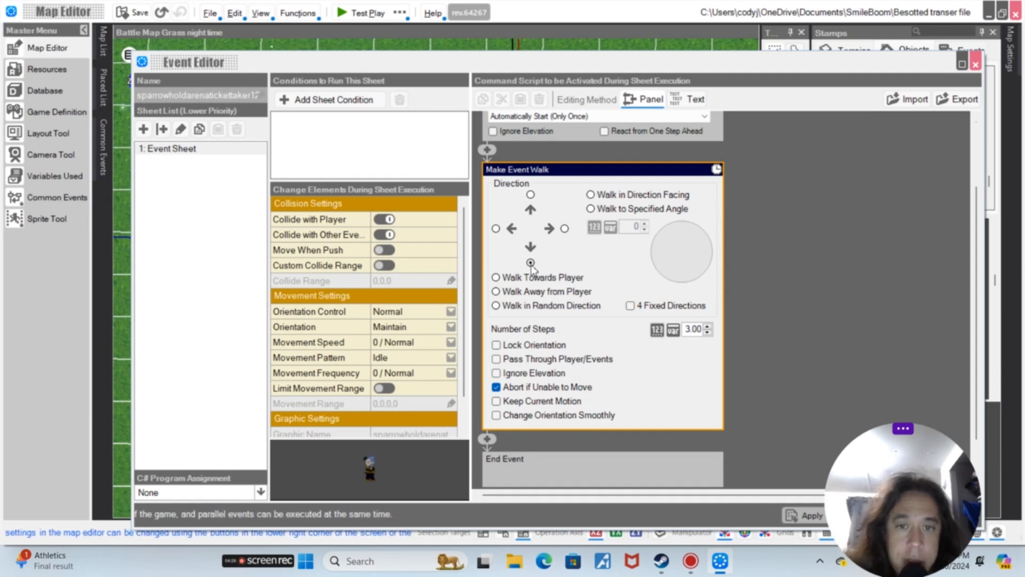
# Set the Make Event Walk direction to Walk Towards Player and confirm the event
pyautogui.click(521, 281)
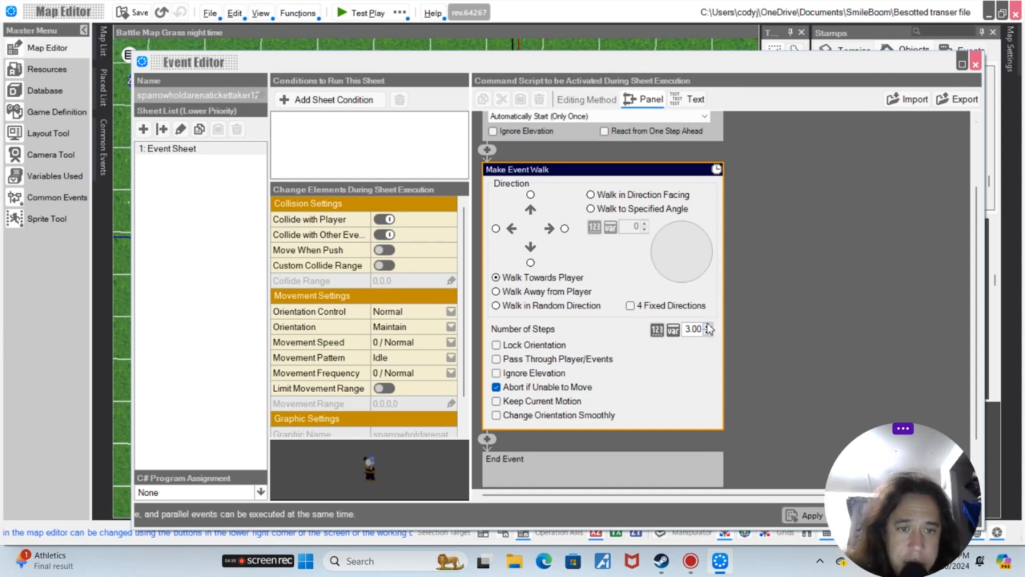
pyautogui.moveTo(718, 67); pyautogui.dragTo(848, 472)
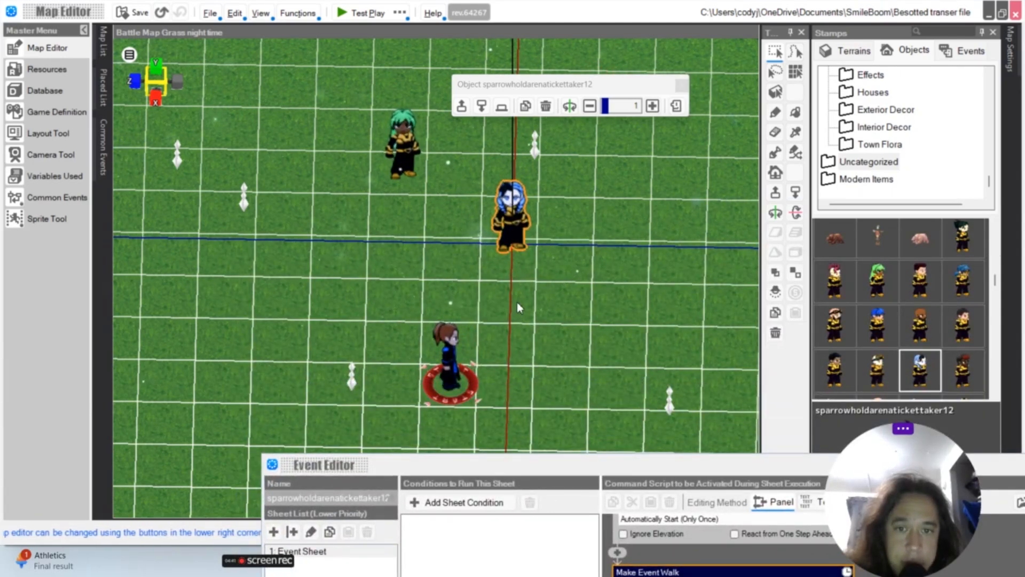
pyautogui.moveTo(641, 468); pyautogui.dragTo(590, 90)
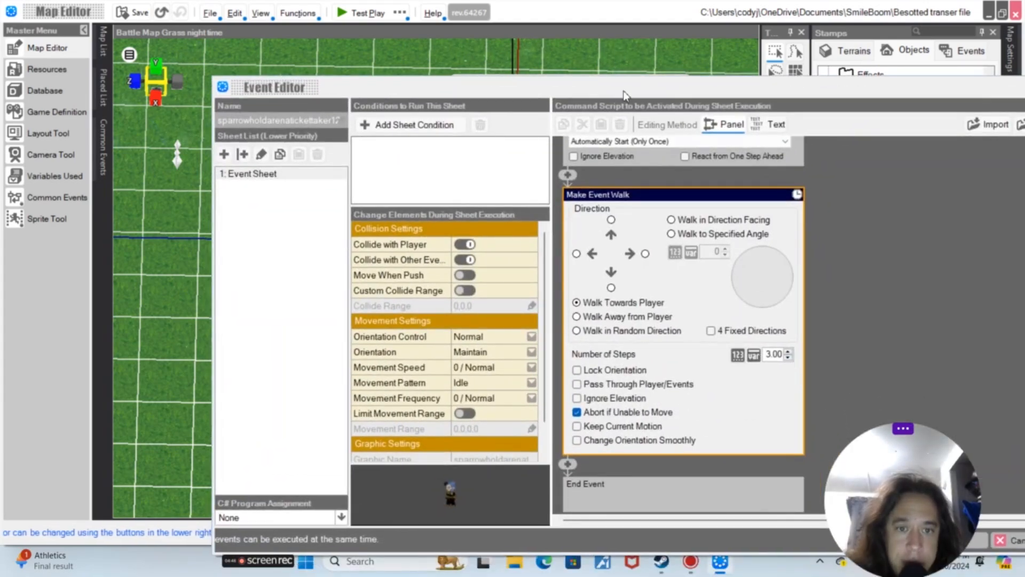
pyautogui.click(611, 288)
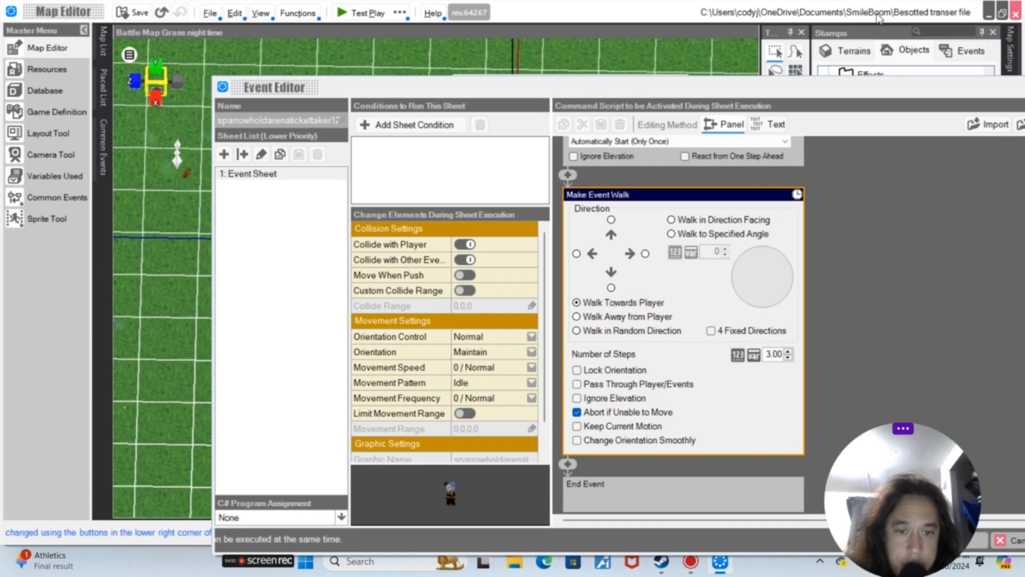
pyautogui.moveTo(947, 483); pyautogui.dragTo(991, 232)
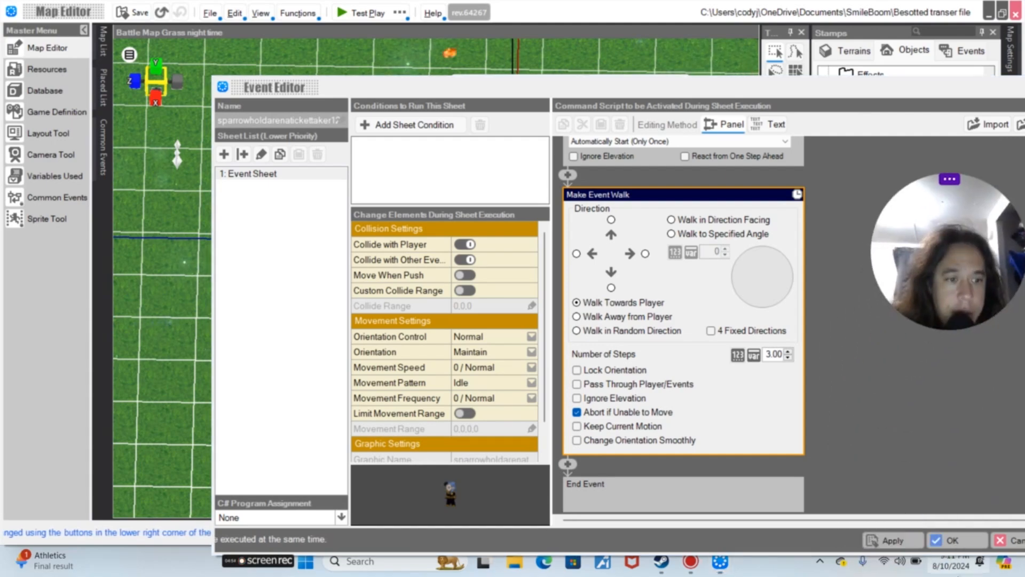
pyautogui.click(966, 543)
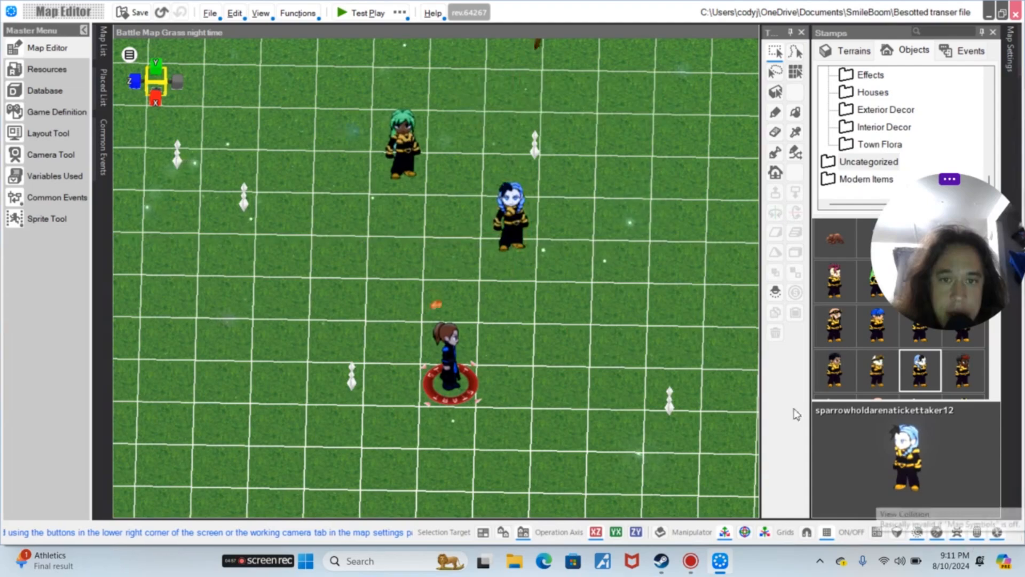
# Open the sparrowholdarenatickettaker12 event and set its Movement Speed to -3 / Slowest
pyautogui.click(512, 194)
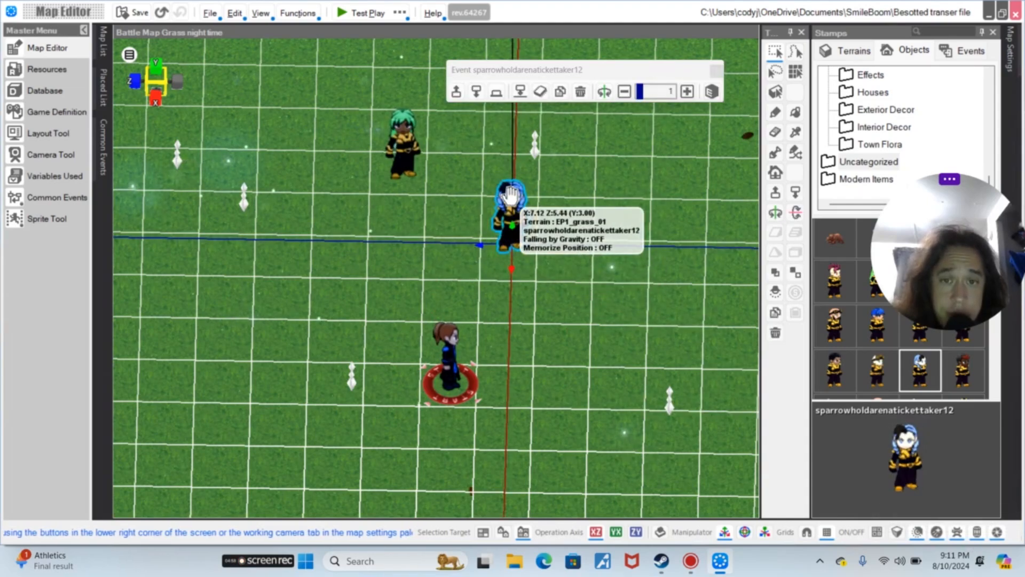
pyautogui.doubleClick(511, 193)
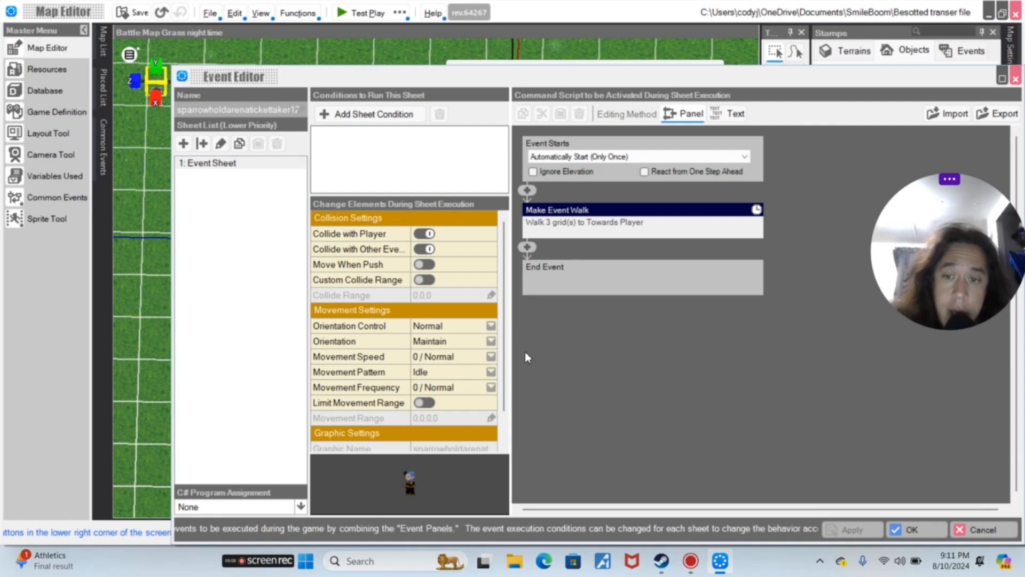
pyautogui.click(471, 358)
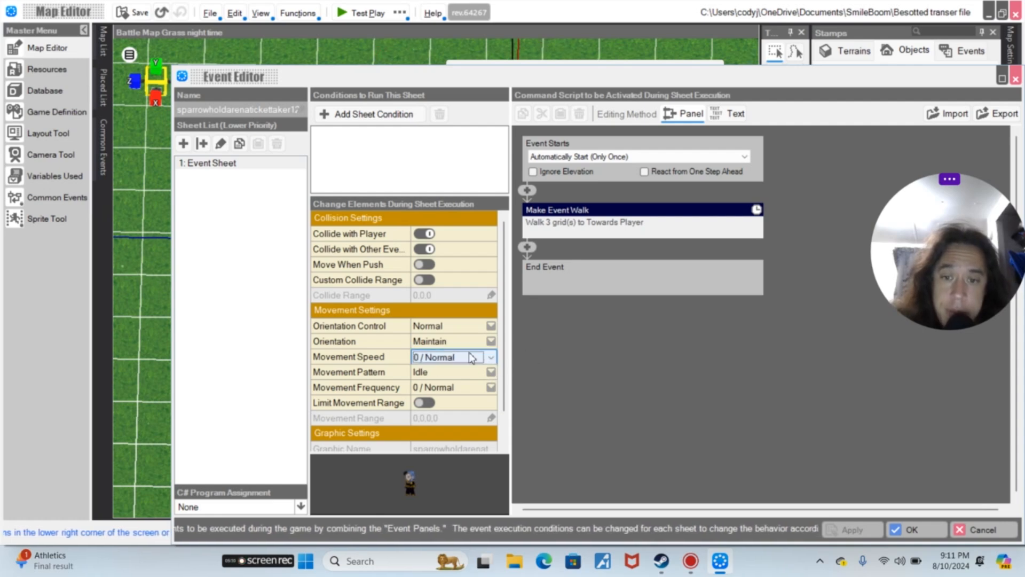
pyautogui.click(470, 358)
pyautogui.click(464, 372)
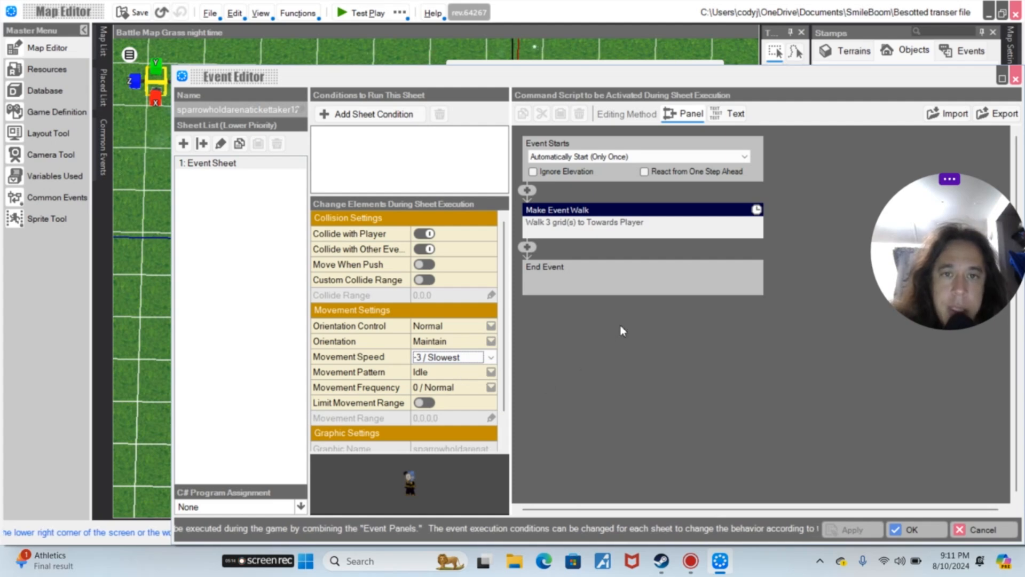
pyautogui.click(917, 538)
# Move the player start point slightly to the right
pyautogui.click(444, 377)
pyautogui.moveTo(445, 377); pyautogui.dragTo(496, 384)
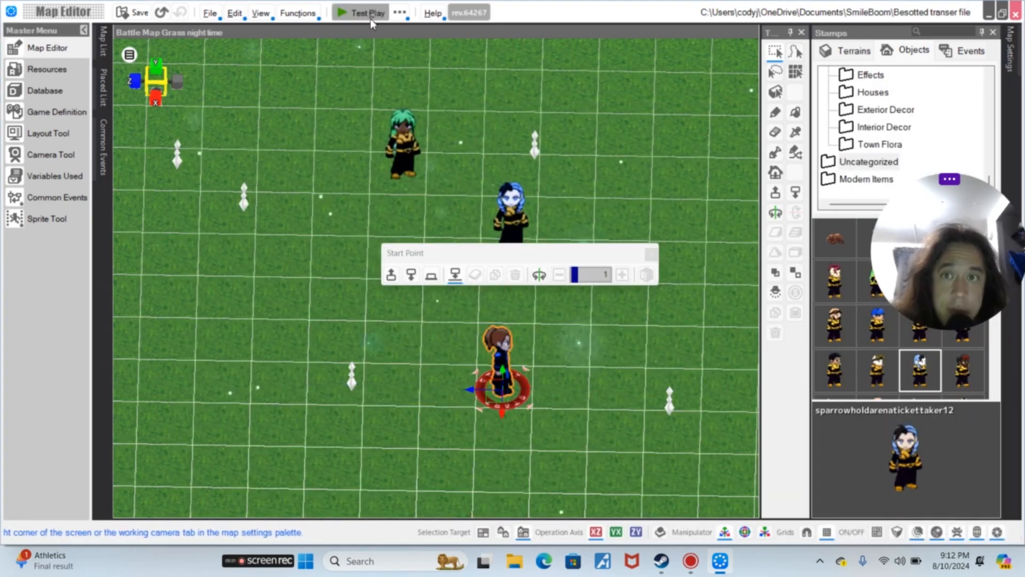
# Launch a test play of the map in the external player
pyautogui.click(399, 15)
pyautogui.click(433, 52)
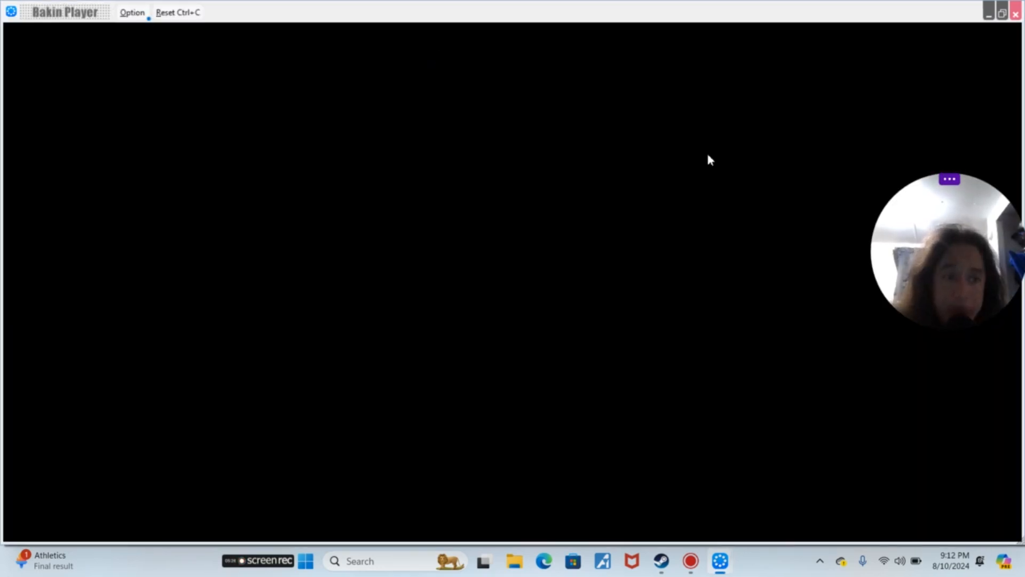
pyautogui.moveTo(925, 198); pyautogui.dragTo(956, 462)
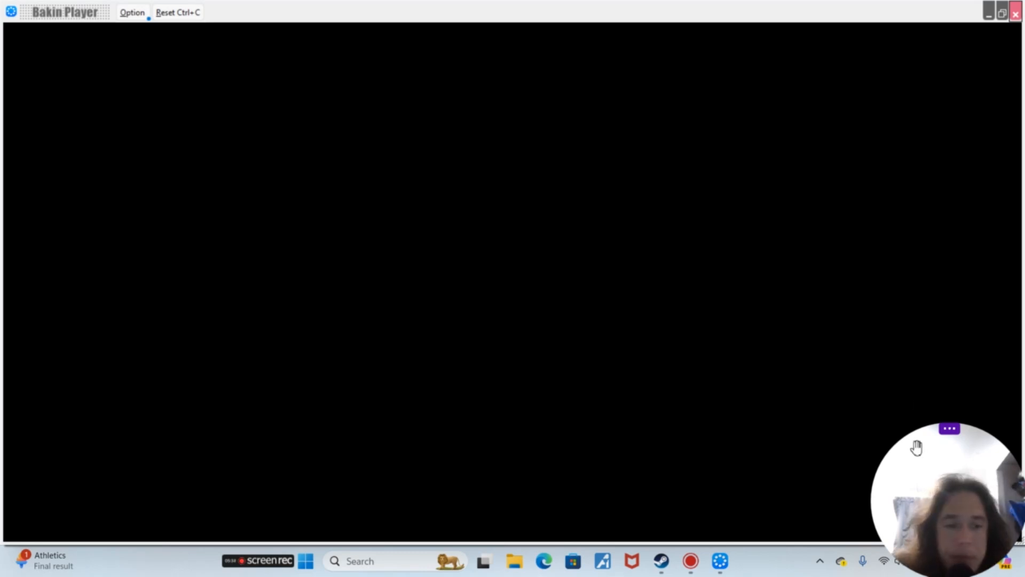
pyautogui.moveTo(930, 497); pyautogui.dragTo(930, 434)
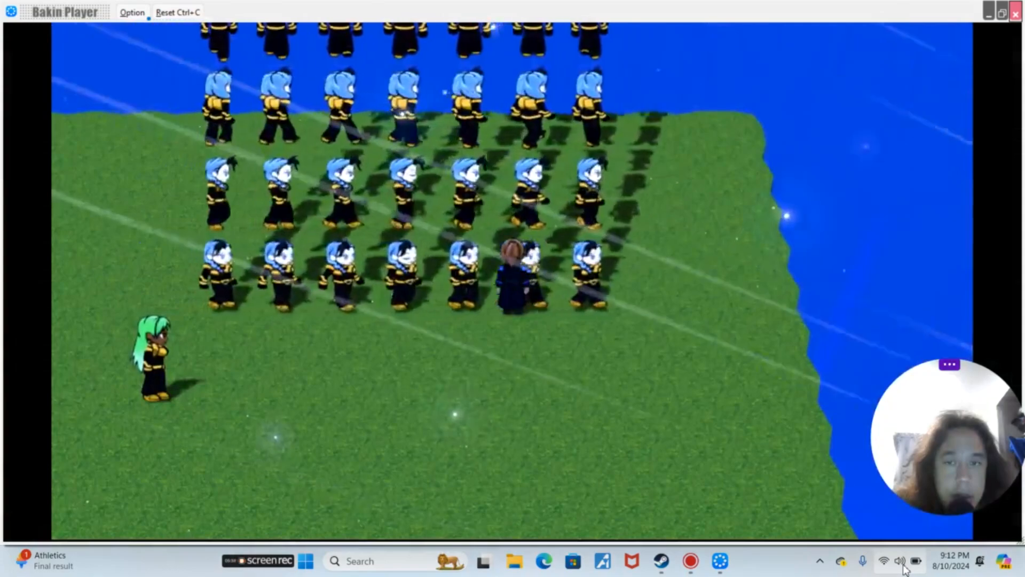
# Lower the system volume
pyautogui.click(904, 568)
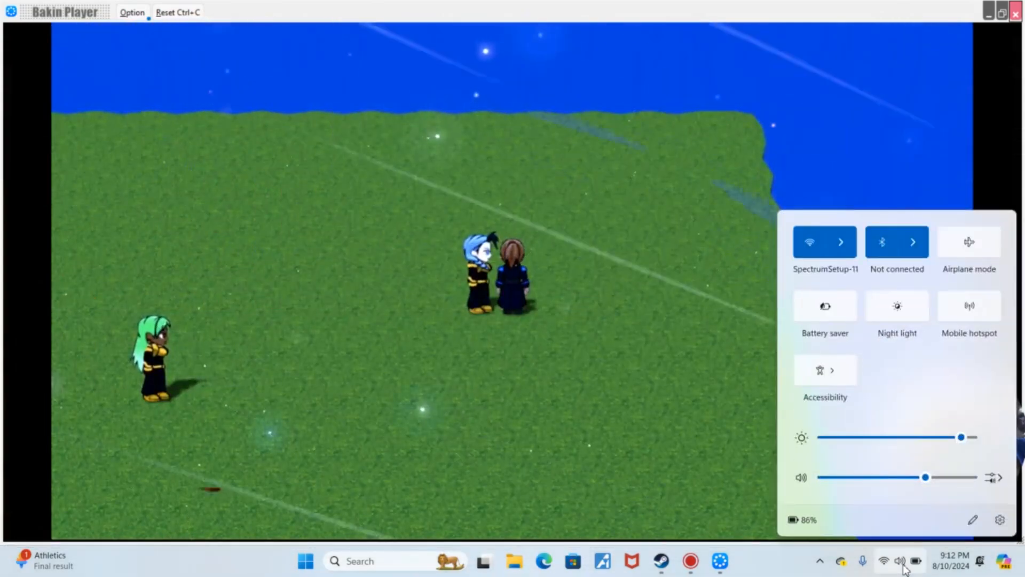
pyautogui.moveTo(925, 478); pyautogui.dragTo(845, 484)
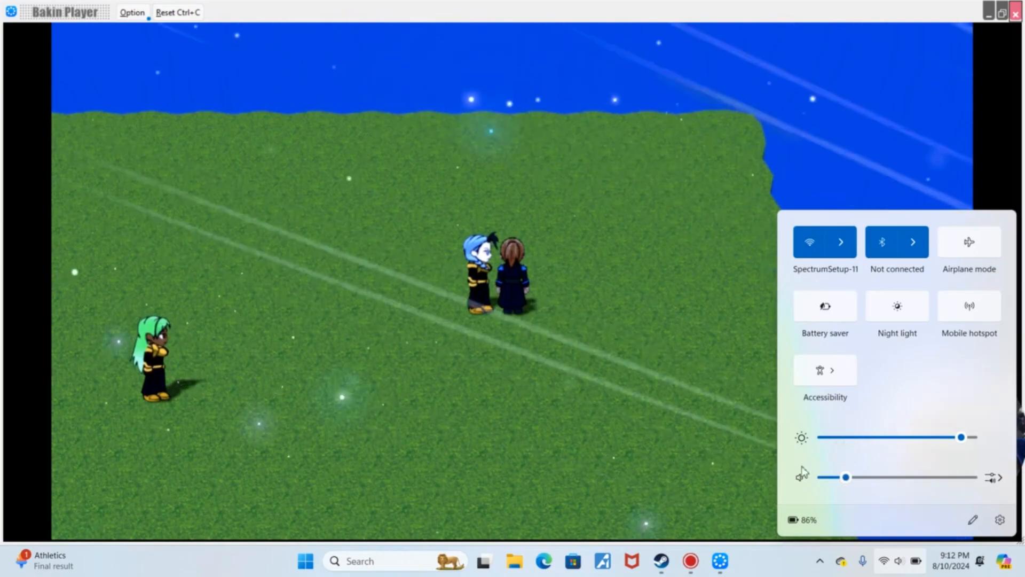
# Watch the ticket taker walk toward the player in the test play and close the player
pyautogui.click(619, 305)
pyautogui.moveTo(671, 307); pyautogui.dragTo(646, 311, button='right')
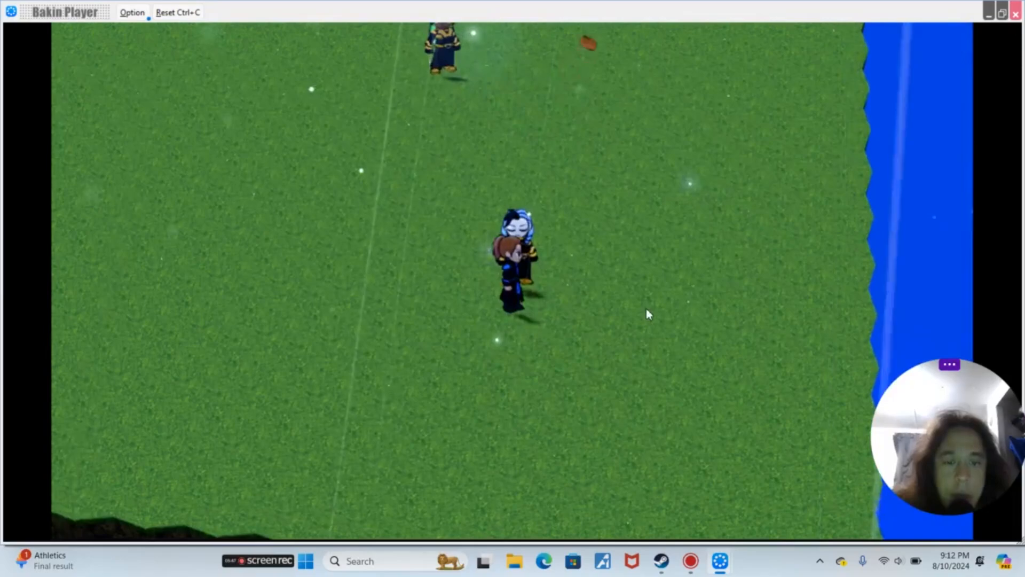
pyautogui.click(1017, 15)
# Reposition the player start point directly below the sparrowholdarenatickettaker12 event
pyautogui.click(638, 49)
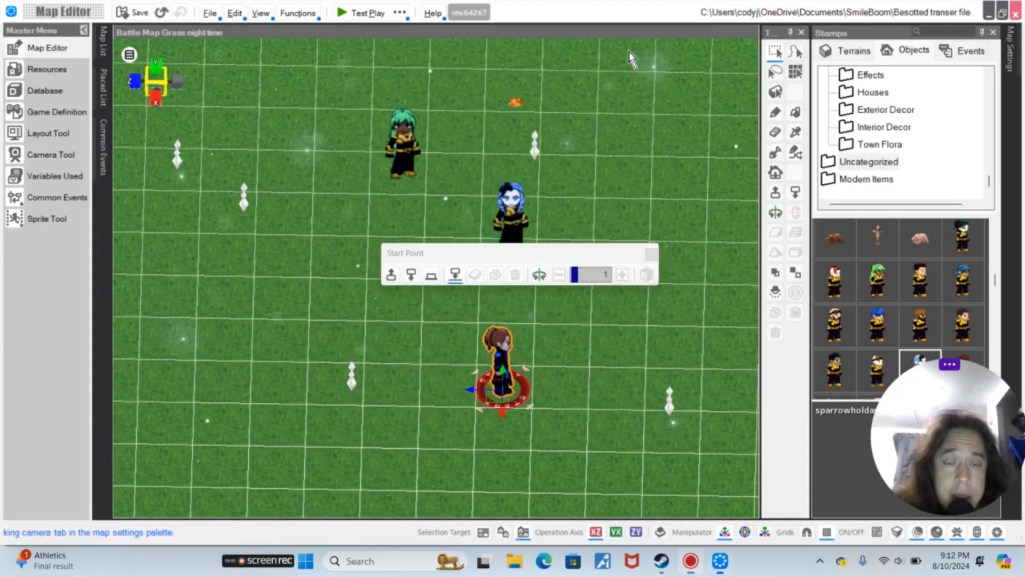
pyautogui.scroll(-3, 590, 123)
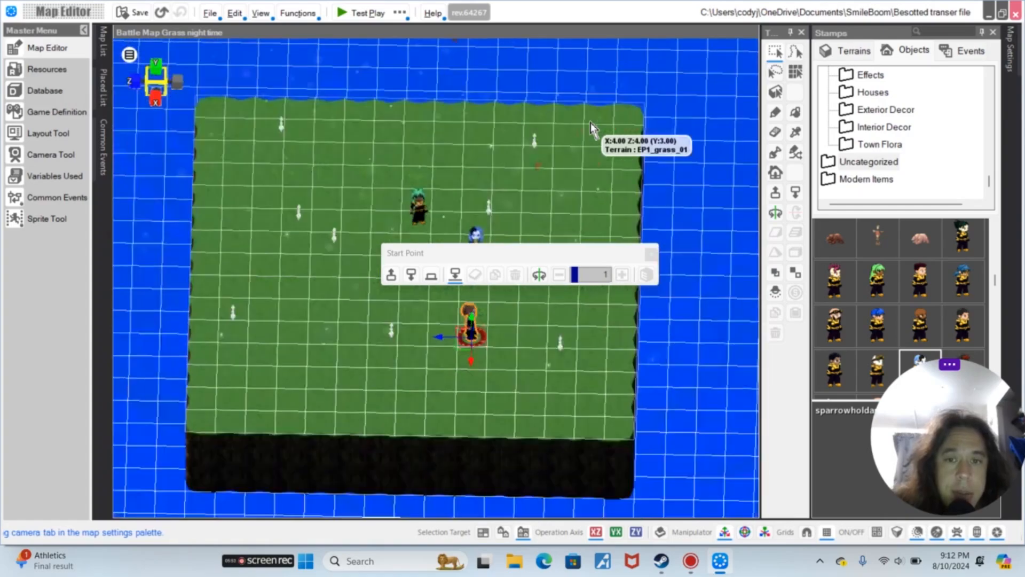
pyautogui.moveTo(592, 131); pyautogui.dragTo(685, 129, button='right')
pyautogui.moveTo(591, 169)
pyautogui.mouseDown()
pyautogui.moveTo(603, 308)
pyautogui.moveTo(590, 166)
pyautogui.mouseUp()
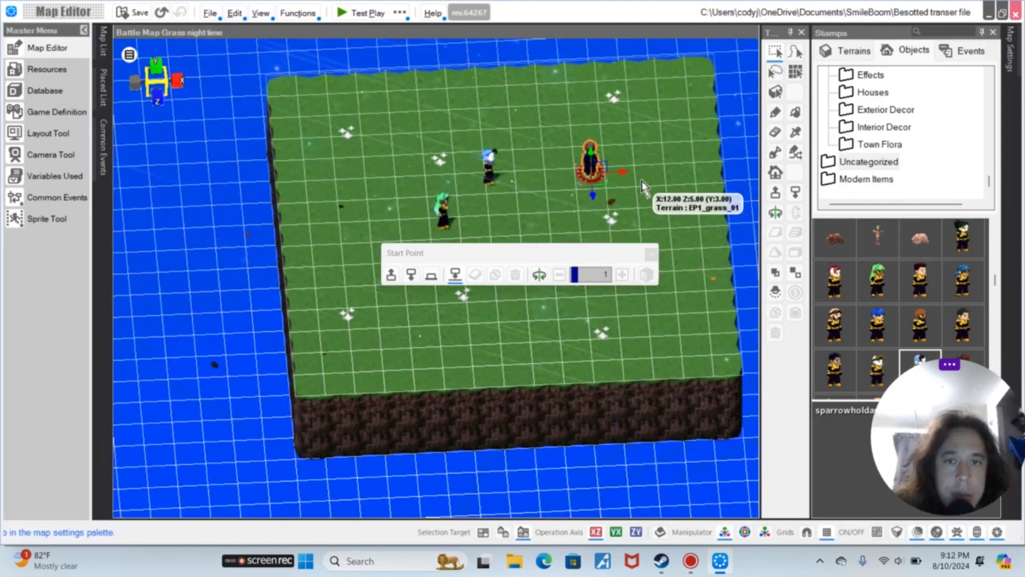
pyautogui.moveTo(593, 195); pyautogui.dragTo(524, 280)
pyautogui.moveTo(597, 254); pyautogui.dragTo(698, 374)
pyautogui.moveTo(632, 252); pyautogui.dragTo(576, 250)
pyautogui.scroll(-3, 604, 227)
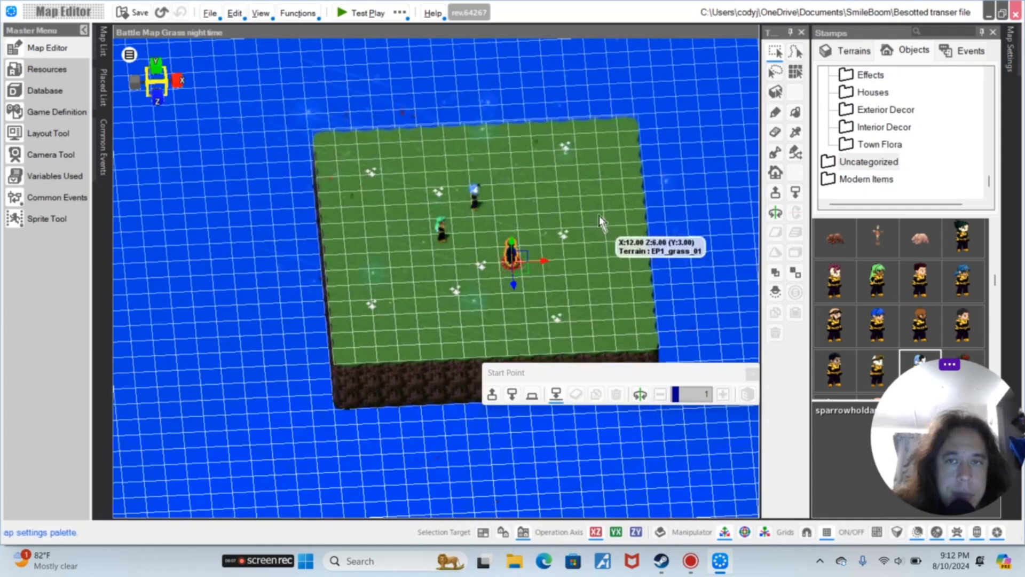
pyautogui.click(511, 257)
pyautogui.moveTo(512, 257); pyautogui.dragTo(517, 235)
pyautogui.click(517, 315)
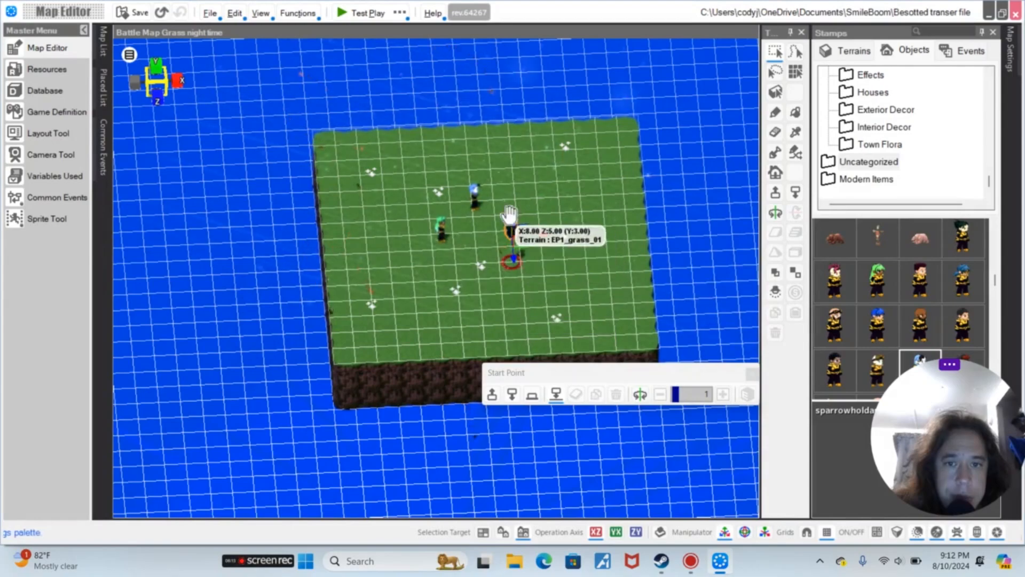
pyautogui.moveTo(511, 219)
pyautogui.mouseDown()
pyautogui.moveTo(519, 260)
pyautogui.moveTo(516, 235)
pyautogui.mouseUp()
pyautogui.click(528, 313)
pyautogui.moveTo(593, 173); pyautogui.dragTo(493, 171, button='middle')
pyautogui.scroll(2, 506, 235)
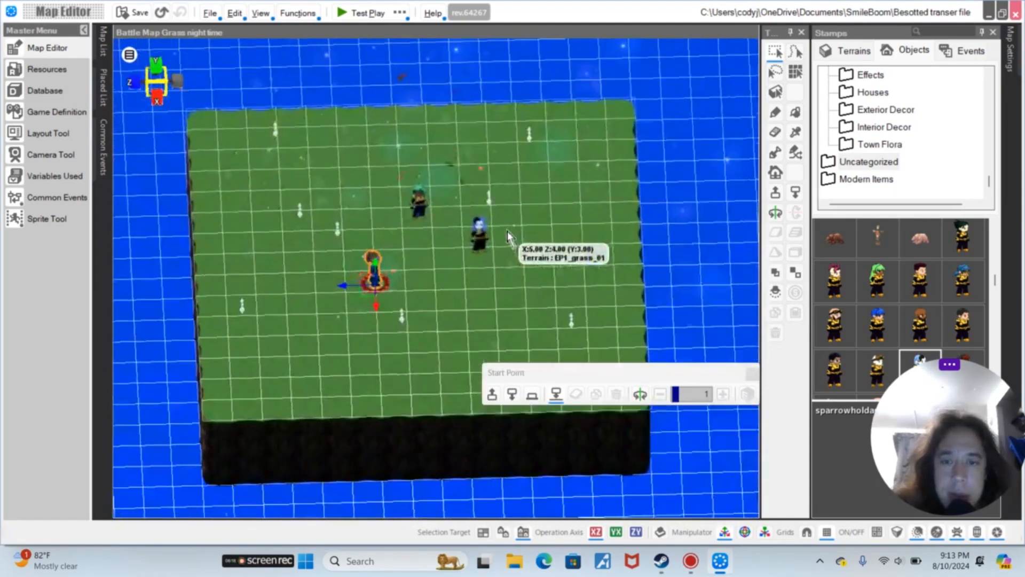
pyautogui.scroll(2, 471, 243)
pyautogui.moveTo(469, 250); pyautogui.dragTo(558, 249, button='middle')
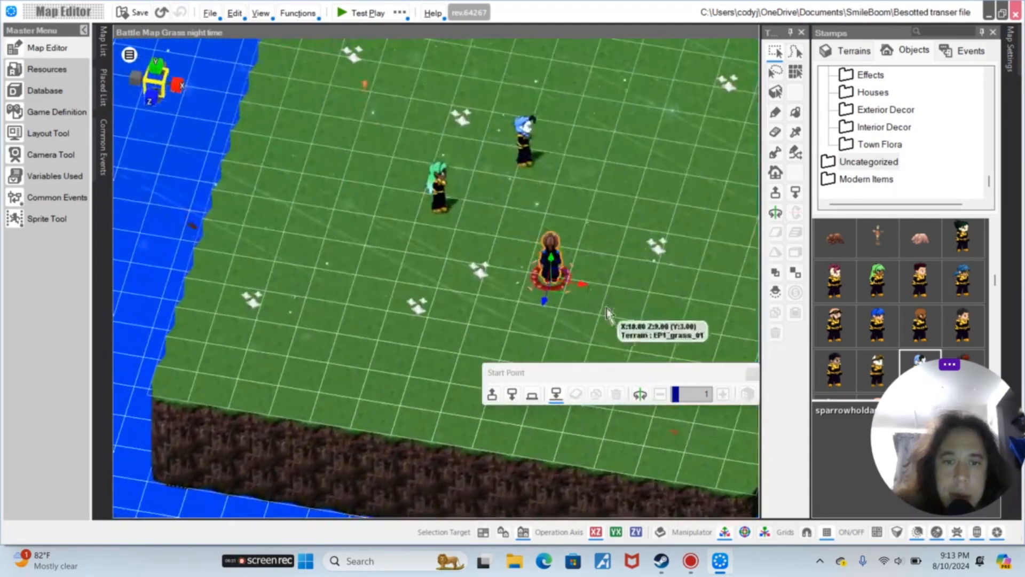
pyautogui.moveTo(588, 287); pyautogui.dragTo(521, 273)
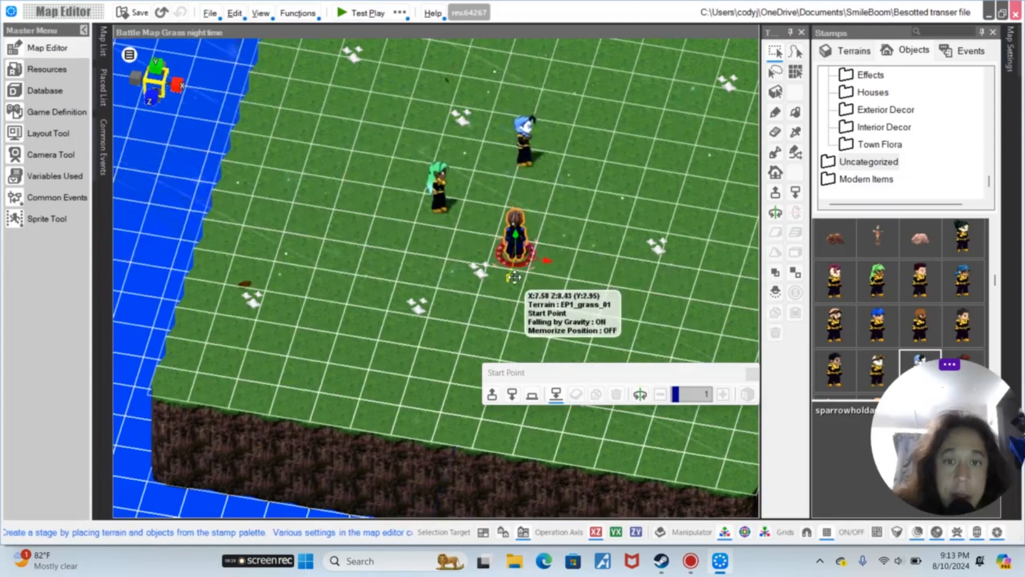
# Nudge the ticket taker event slightly right to line up with the start point
pyautogui.click(528, 142)
pyautogui.moveTo(555, 170); pyautogui.dragTo(574, 171)
# Test-play the map with Title Skip and close the player
pyautogui.click(401, 13)
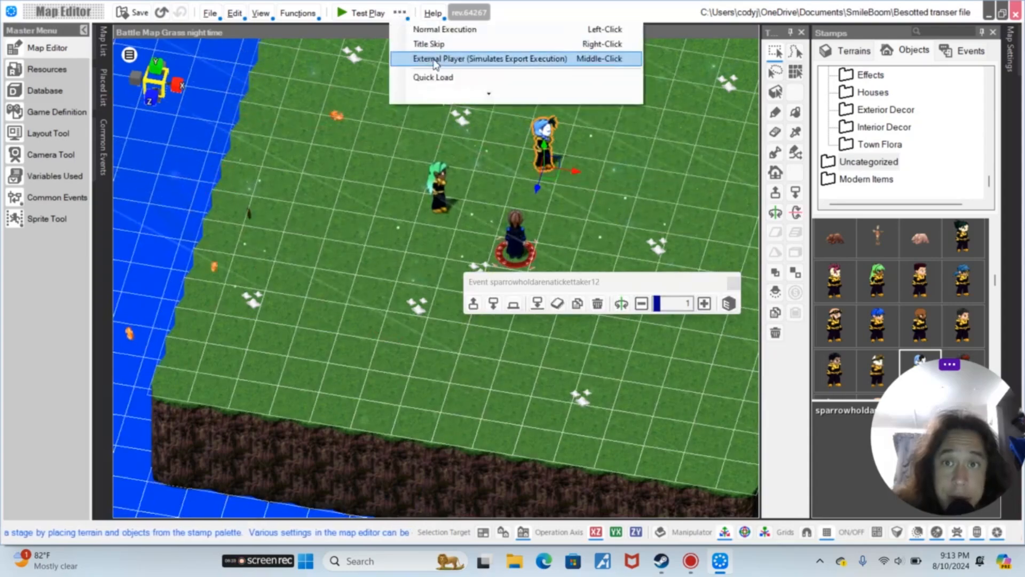
pyautogui.click(432, 43)
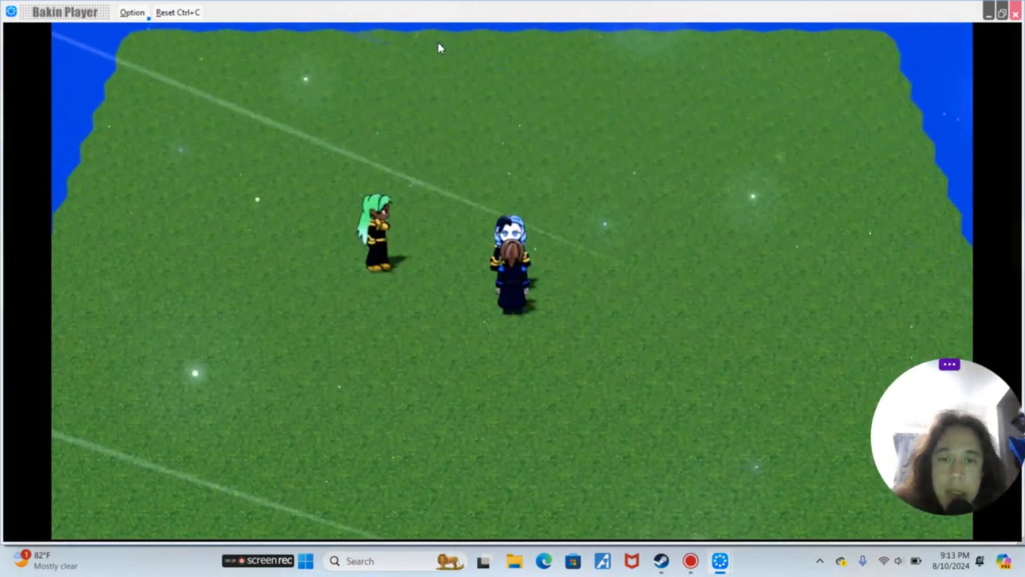
pyautogui.click(1016, 15)
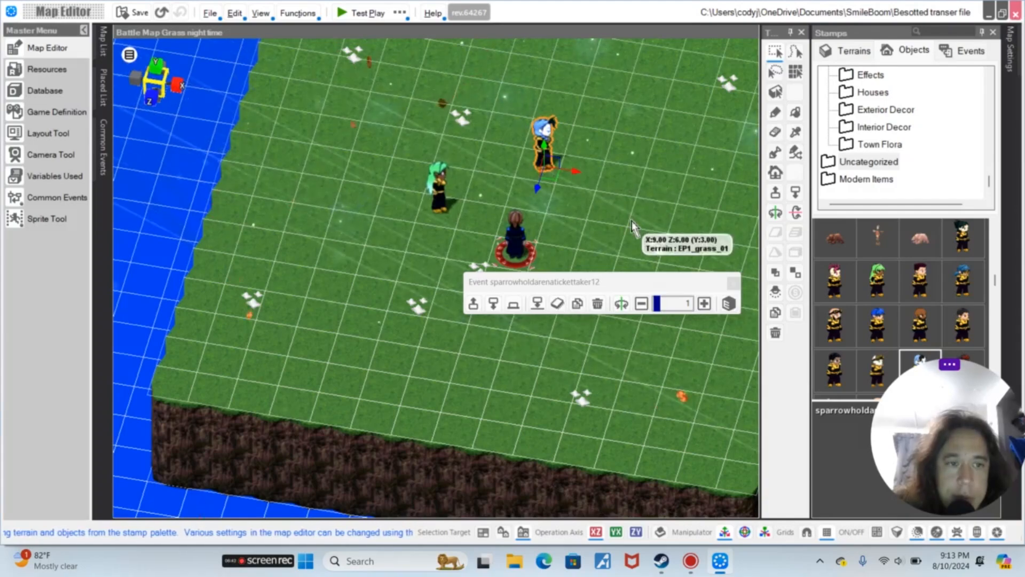
# Change the event's graphic to sparrowholdarenatickettaker8 and confirm the event
pyautogui.click(545, 129)
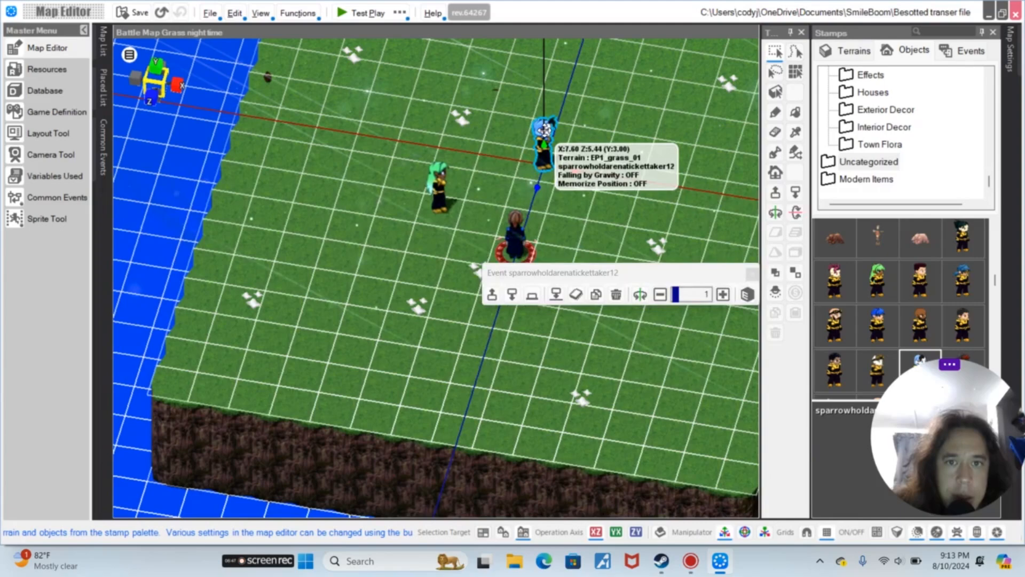
pyautogui.doubleClick(545, 129)
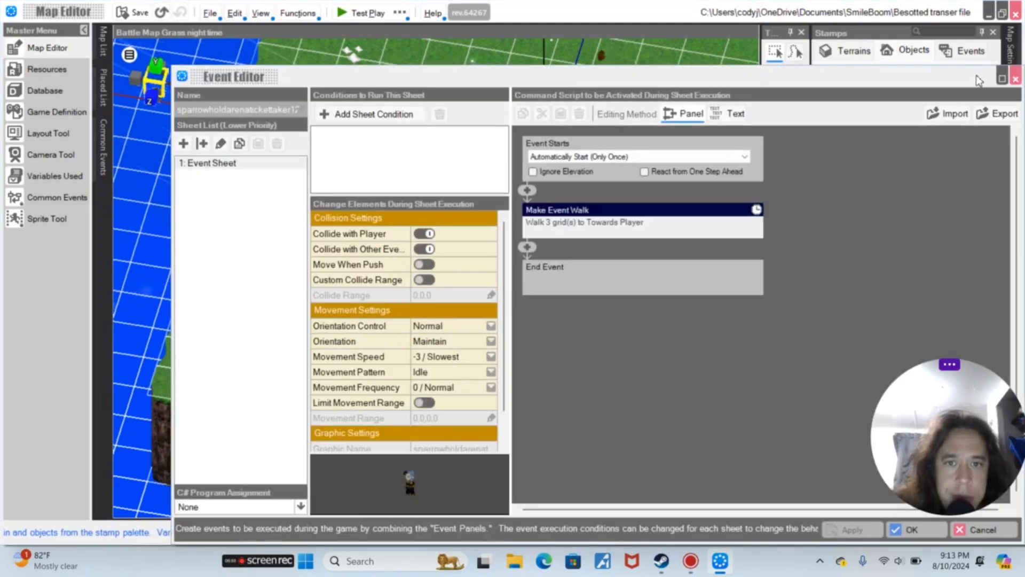
pyautogui.scroll(-1, 423, 381)
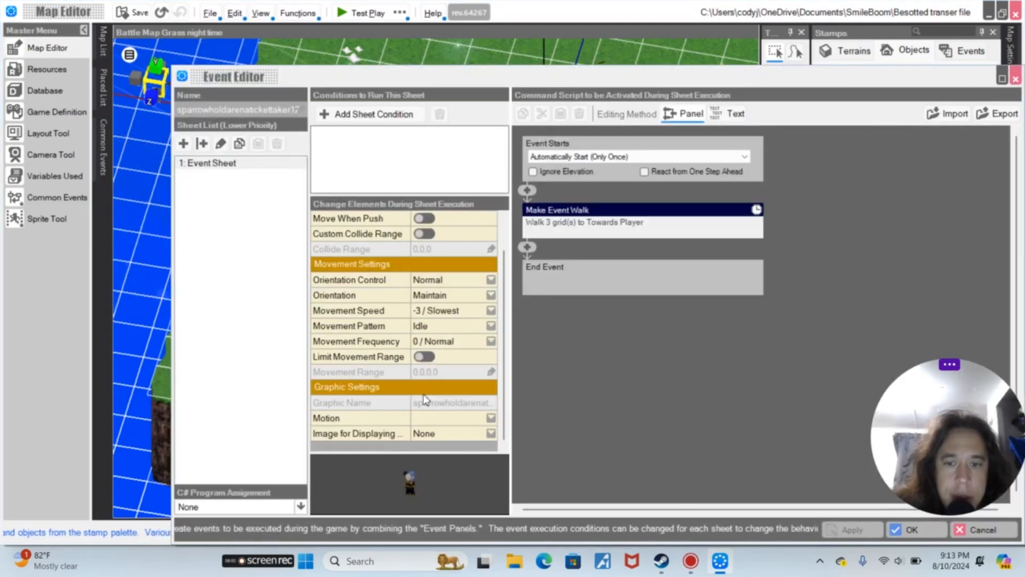
pyautogui.click(427, 483)
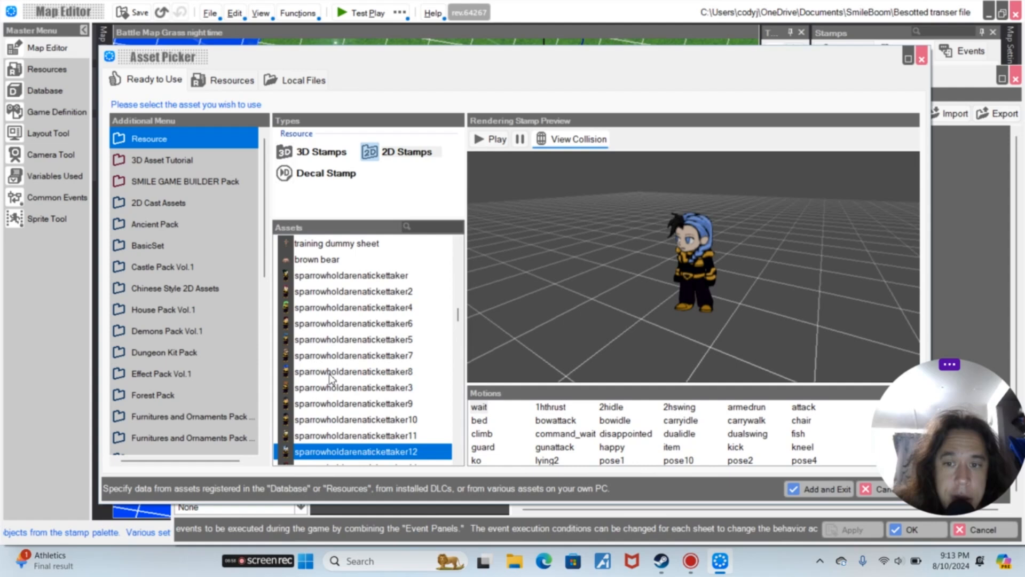
pyautogui.press('Up')
pyautogui.press('Up')
pyautogui.press('Up')
pyautogui.click(330, 372)
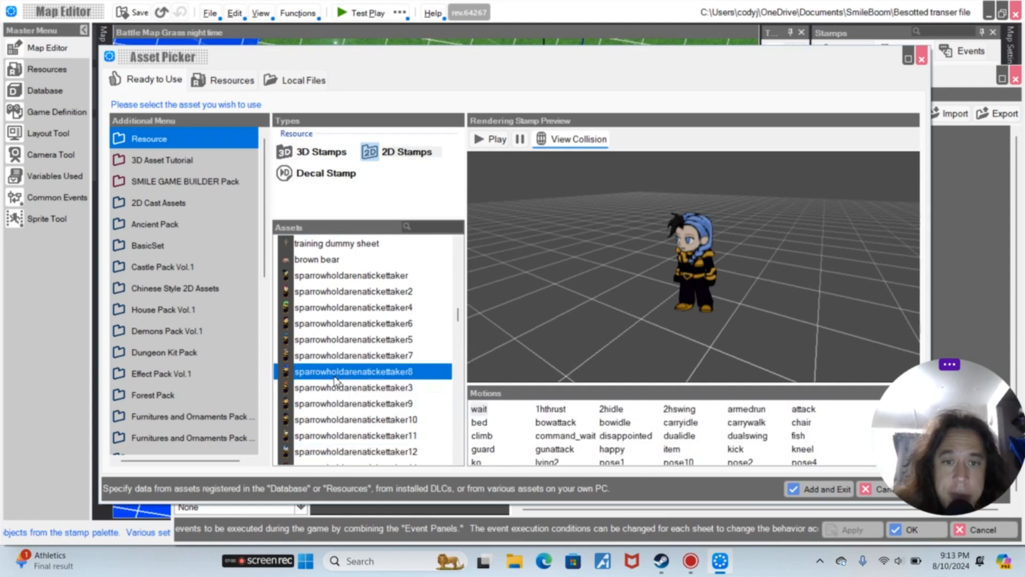
pyautogui.click(803, 487)
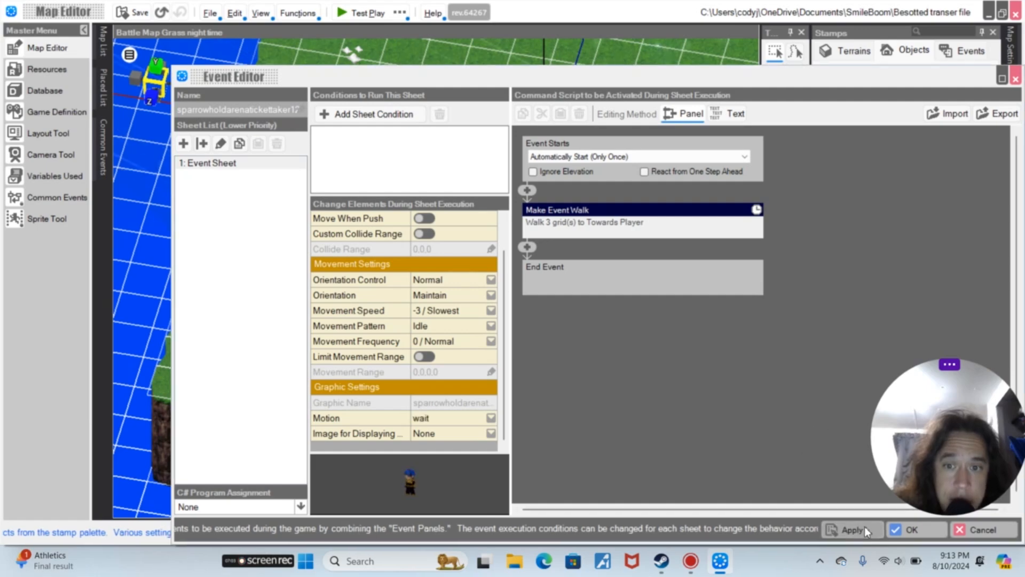
pyautogui.click(908, 529)
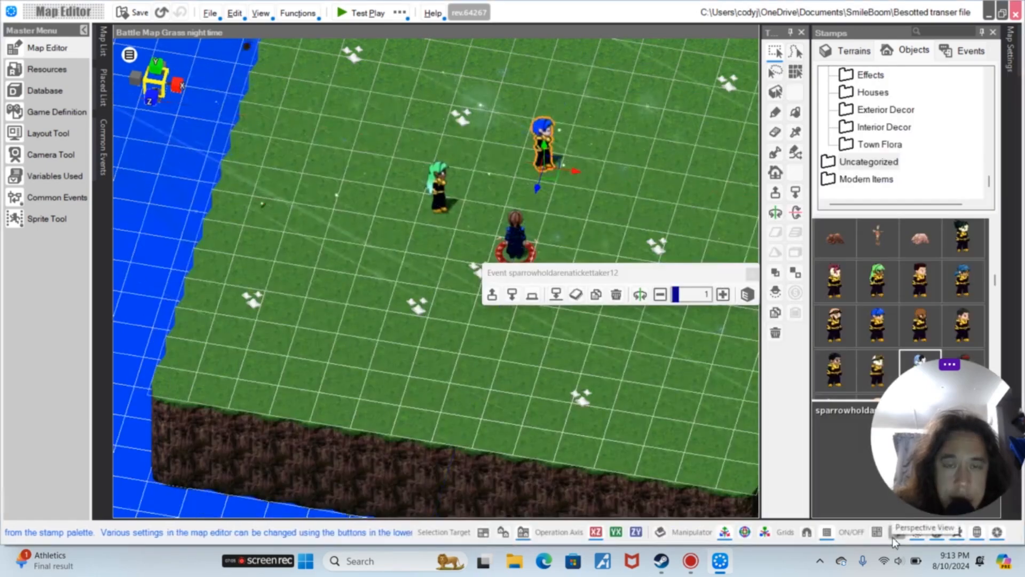
# Test-play the map with Title Skip and close the player
pyautogui.click(402, 15)
pyautogui.click(427, 44)
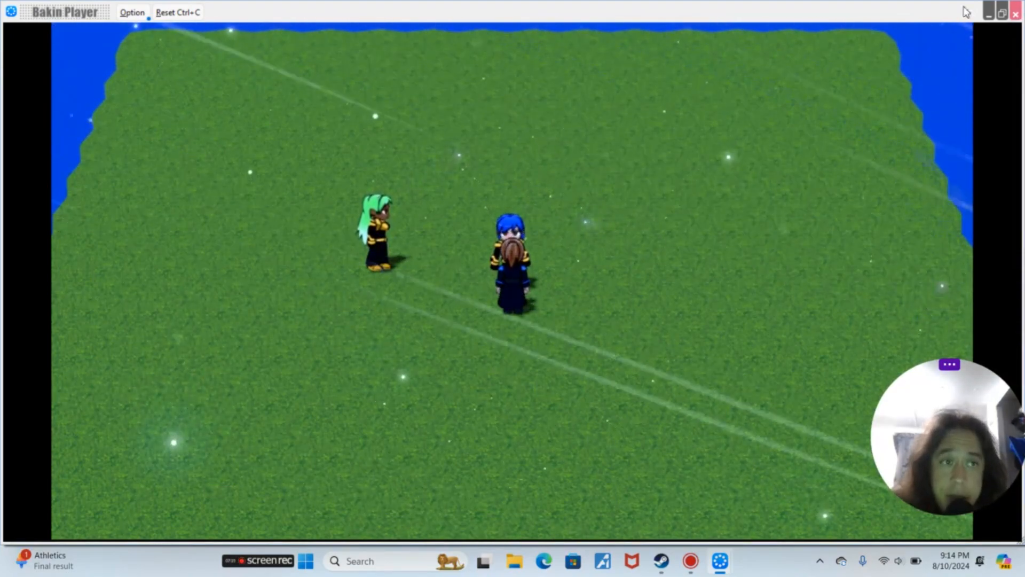
pyautogui.click(1016, 14)
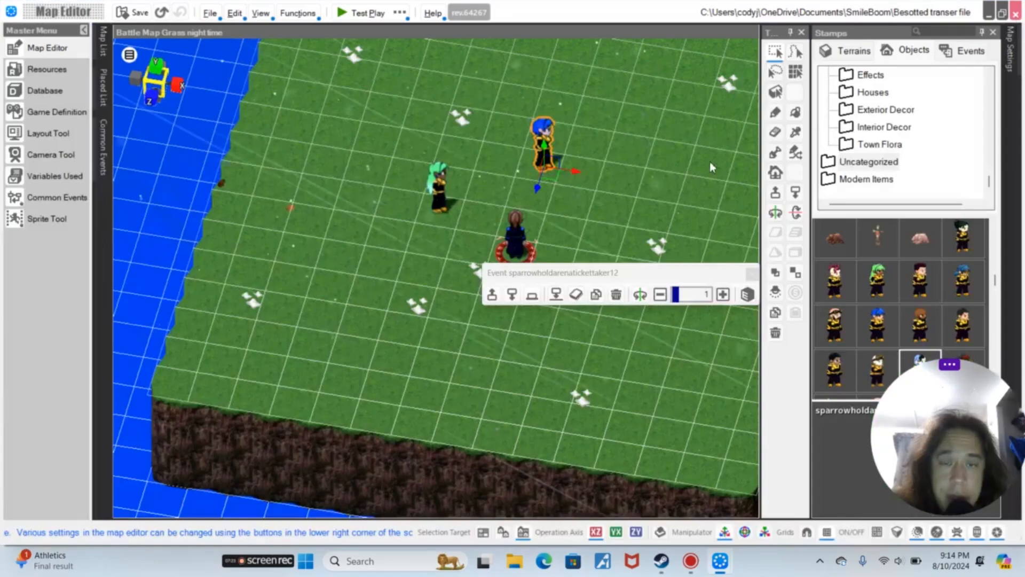
# Select the sparrowholdarenatickettaker12 event and the start point to check their placement
pyautogui.scroll(2, 711, 163)
pyautogui.click(560, 110)
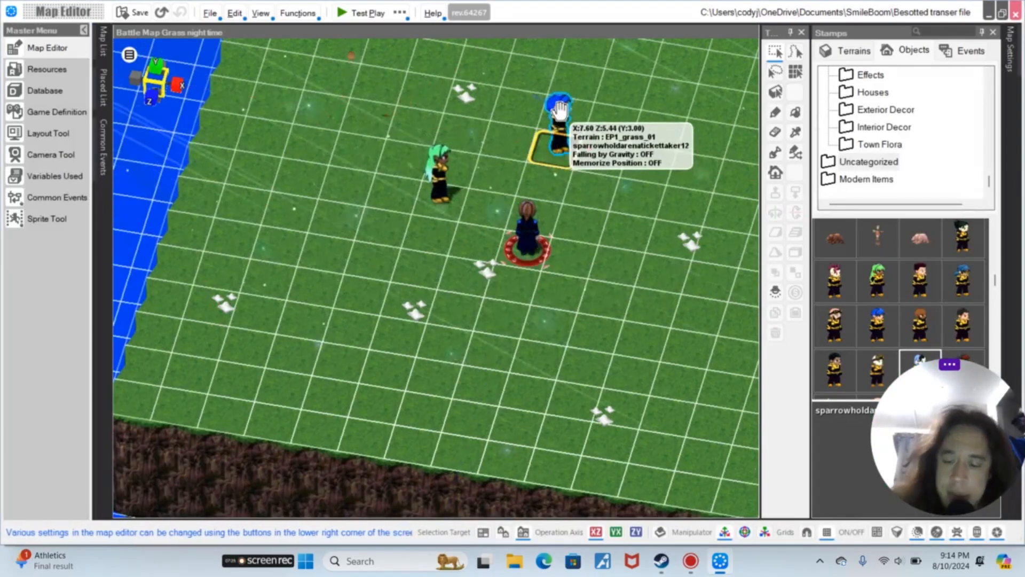
pyautogui.click(560, 110)
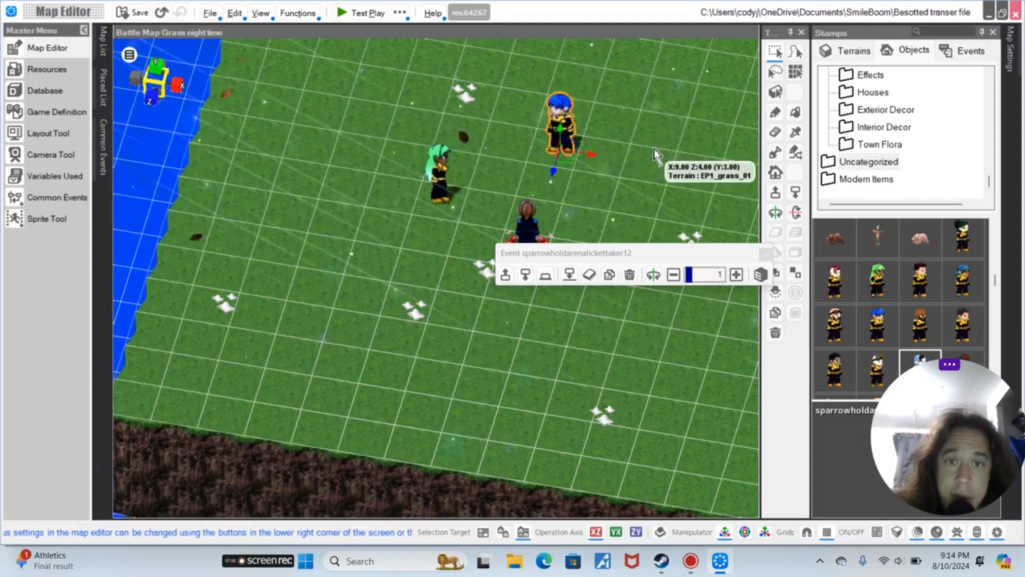
pyautogui.moveTo(640, 161); pyautogui.dragTo(746, 377, button='right')
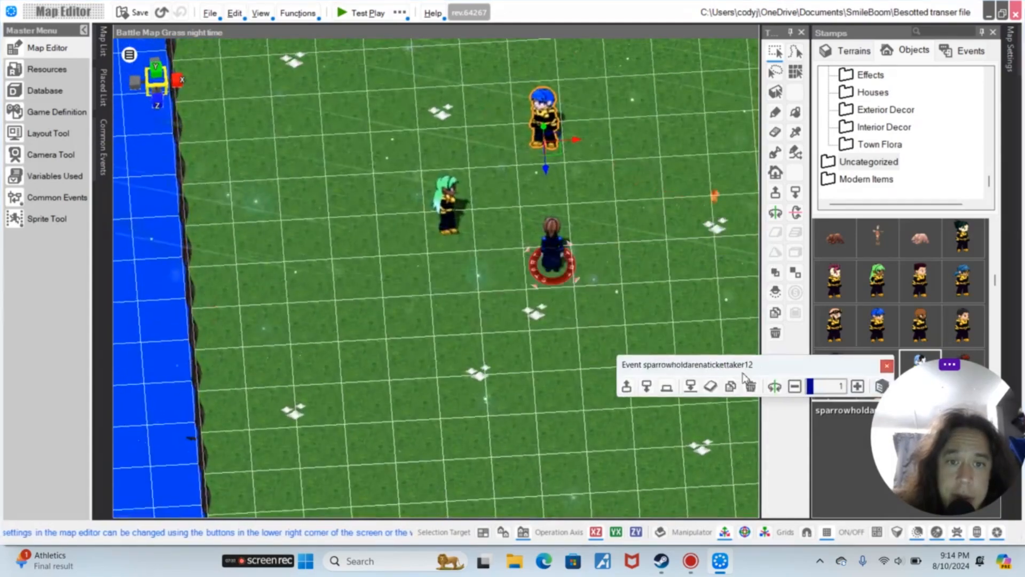
pyautogui.click(551, 257)
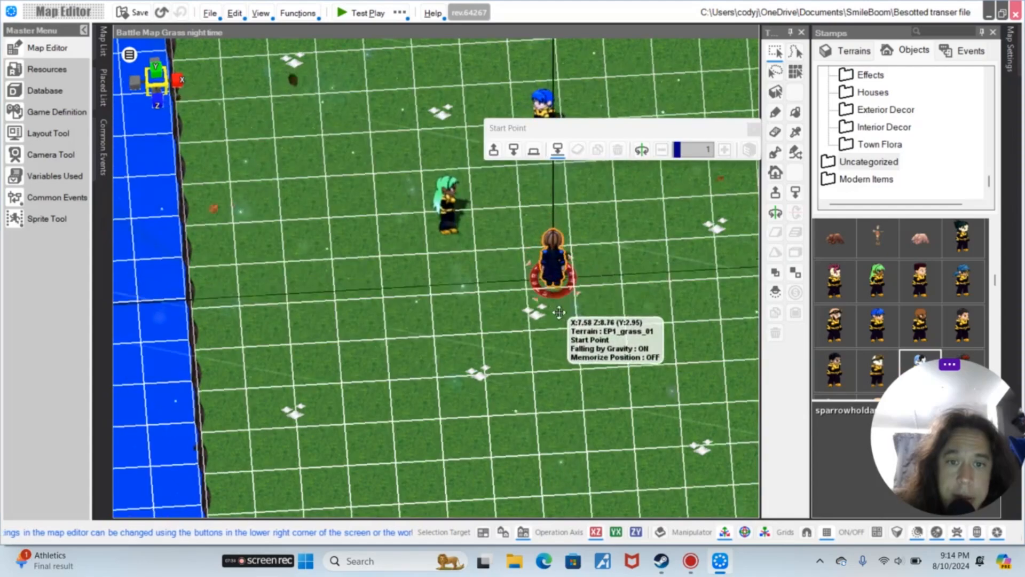
pyautogui.click(562, 270)
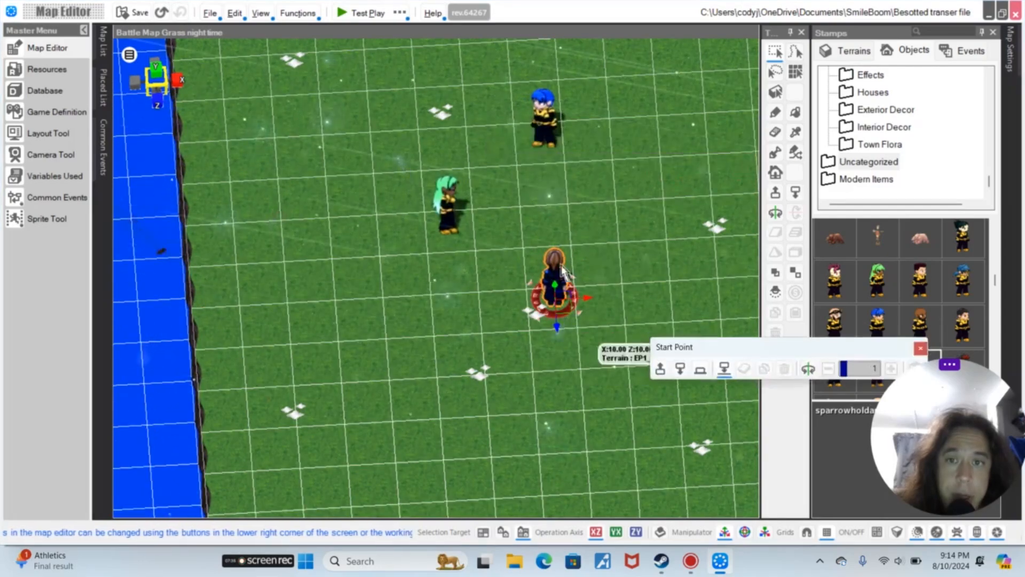
# Move the green-haired sparrowholdarenatickettaker4 object up beside the blue-haired ticket taker event
pyautogui.click(443, 186)
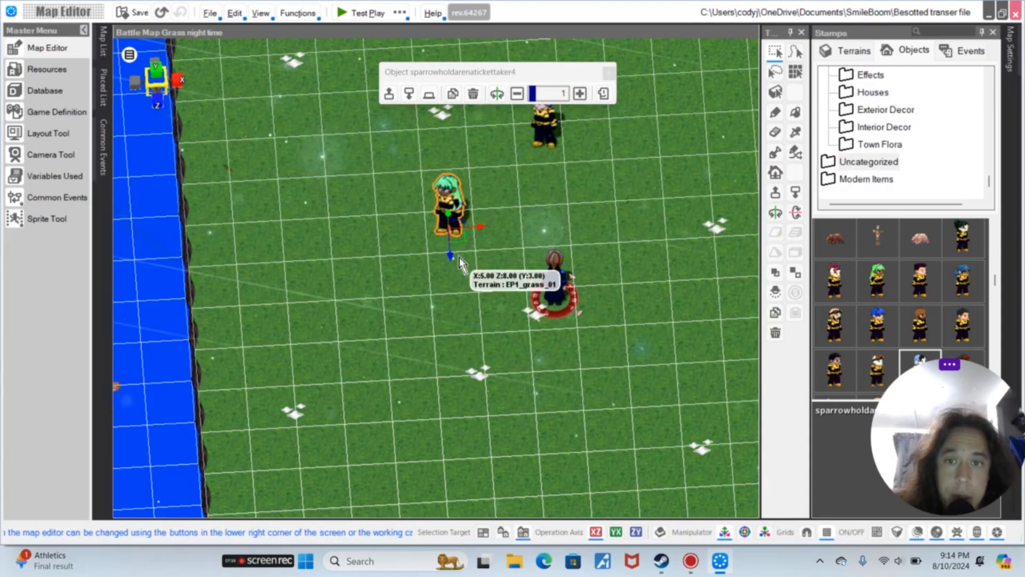
pyautogui.moveTo(463, 237); pyautogui.dragTo(490, 152)
pyautogui.scroll(1, 611, 170)
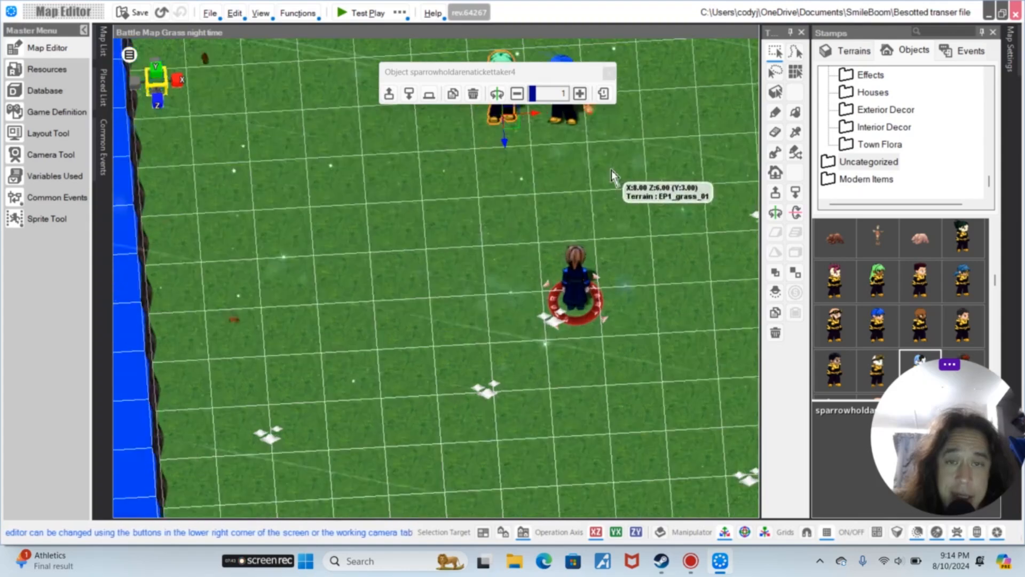
pyautogui.moveTo(611, 155); pyautogui.dragTo(605, 169, button='middle')
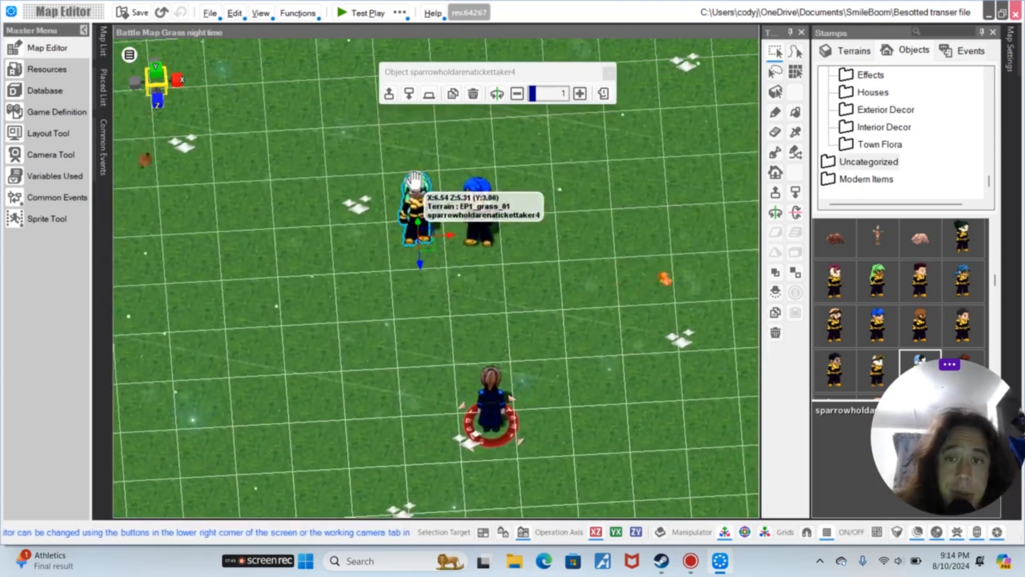
# Turn the sparrowholdarenatickettaker4 object into a Custom Event
pyautogui.doubleClick(416, 190)
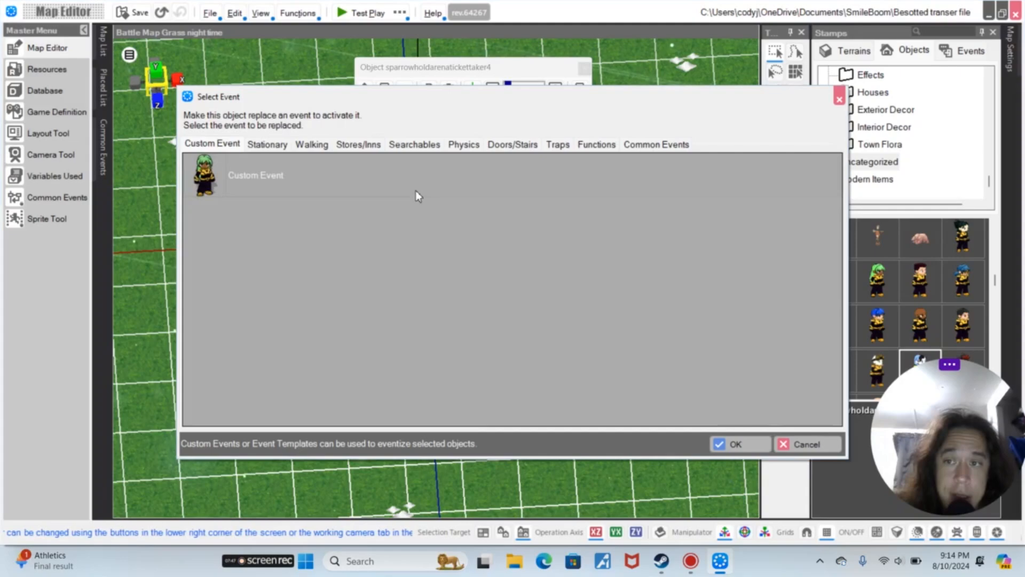
pyautogui.click(330, 177)
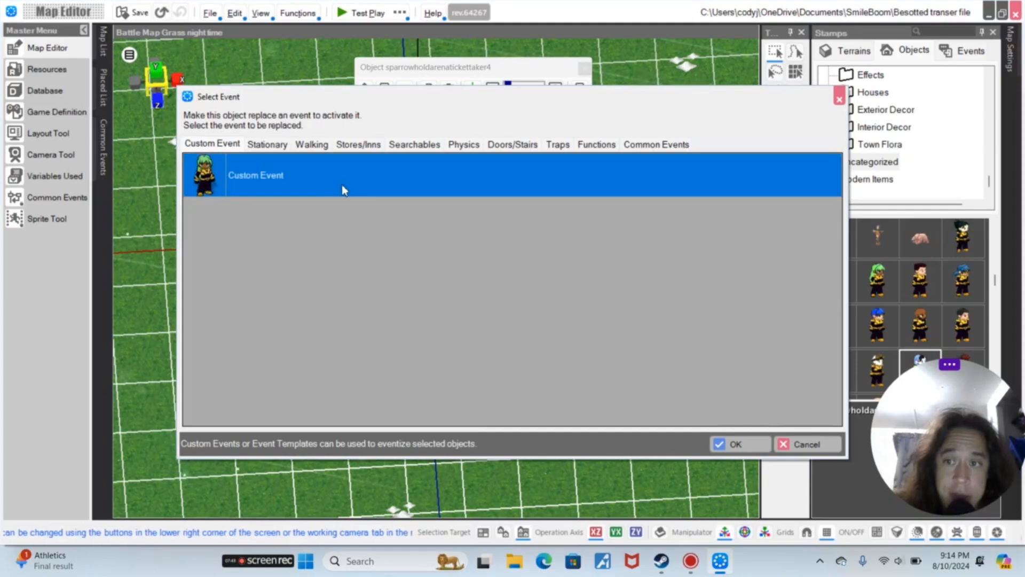
pyautogui.click(766, 450)
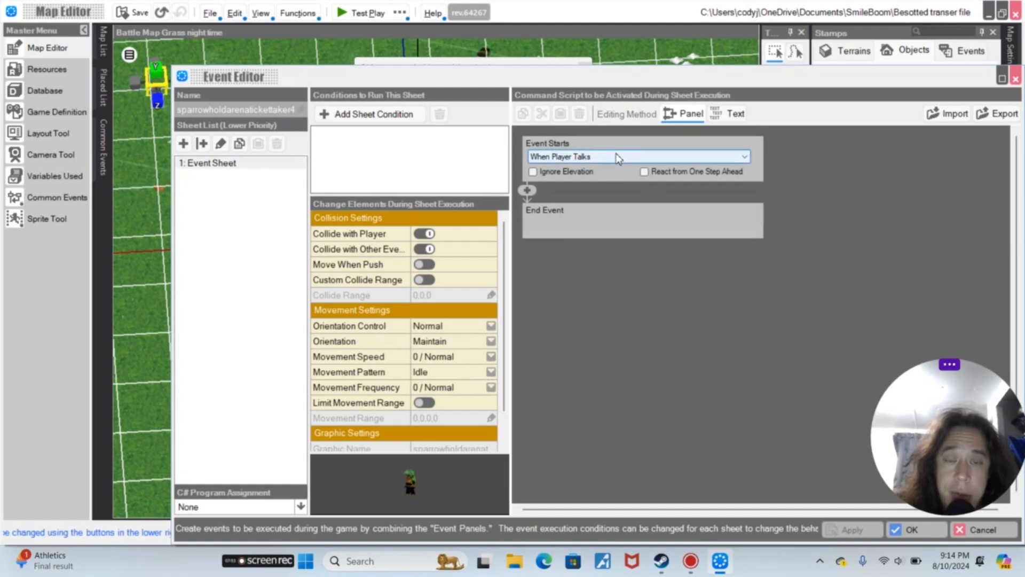
# Set the event to Automatically Start (Only Once in Parallel) and add an Event Switch condition: Variable0 is On
pyautogui.click(617, 157)
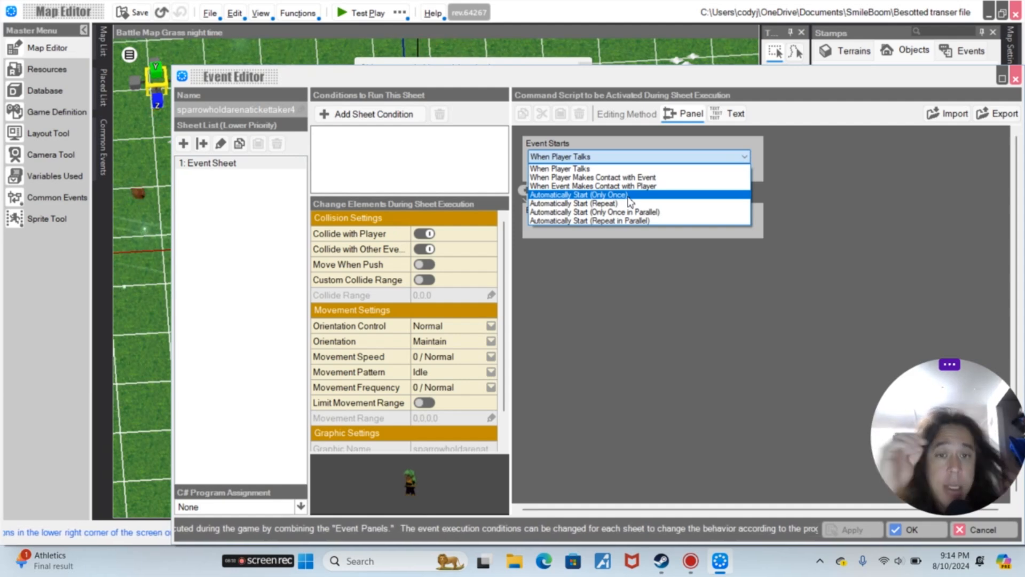
pyautogui.click(669, 214)
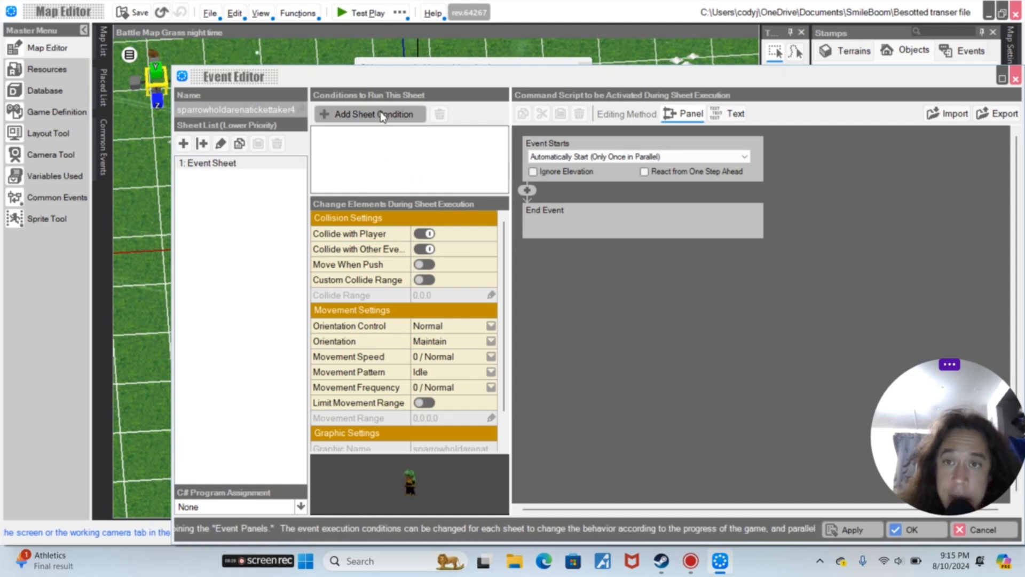
pyautogui.click(365, 116)
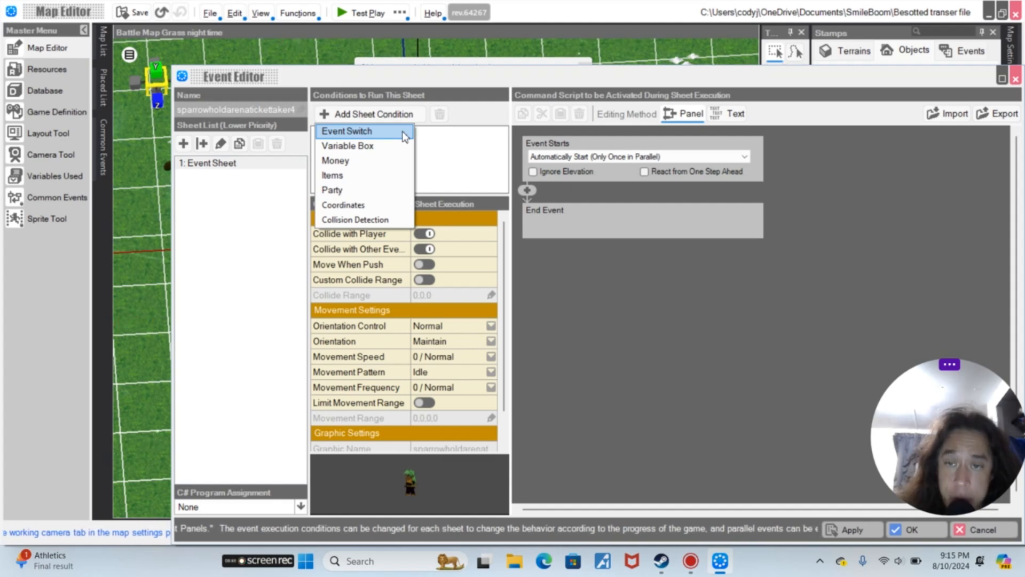
pyautogui.click(354, 131)
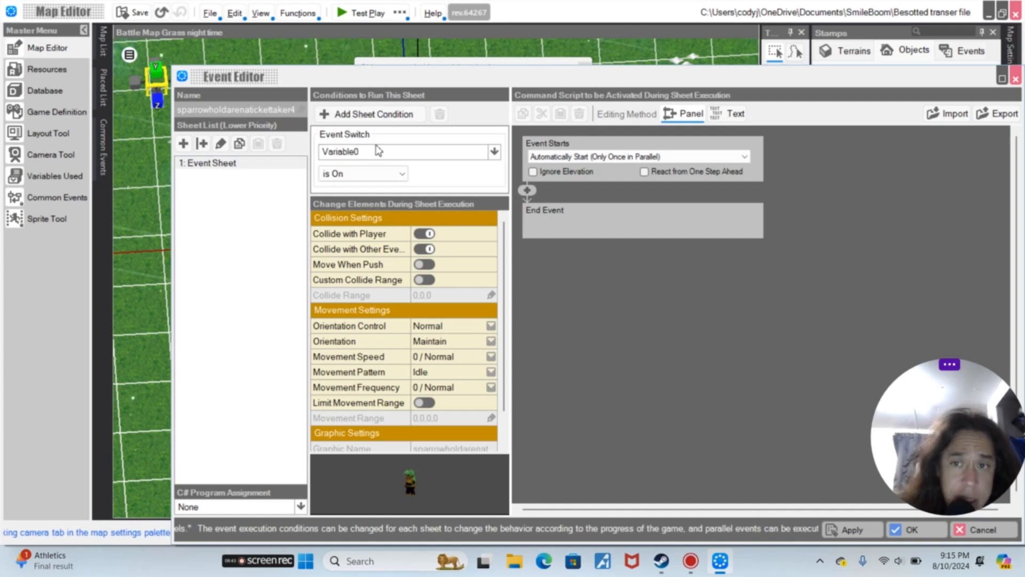
pyautogui.click(395, 154)
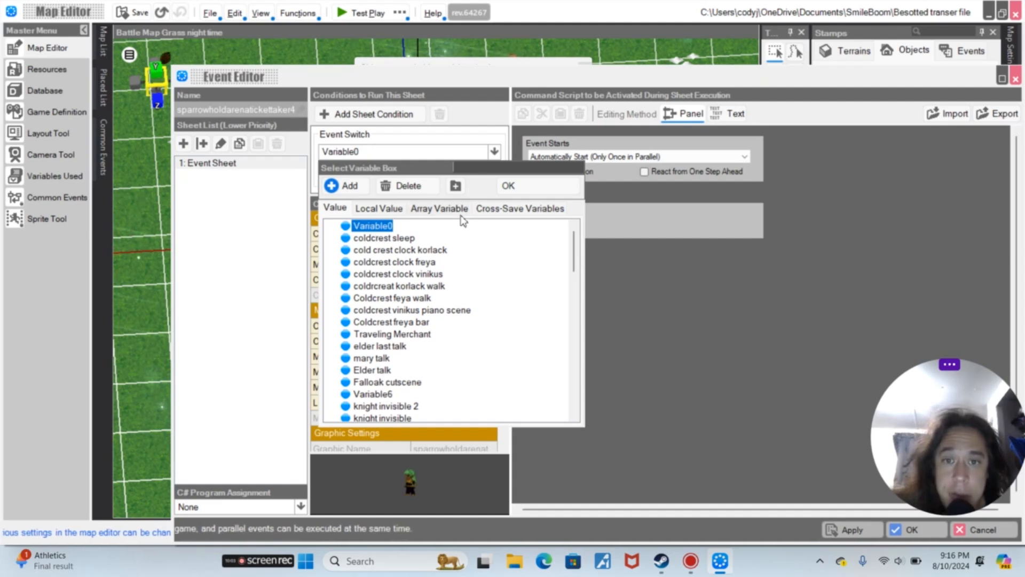
pyautogui.click(531, 188)
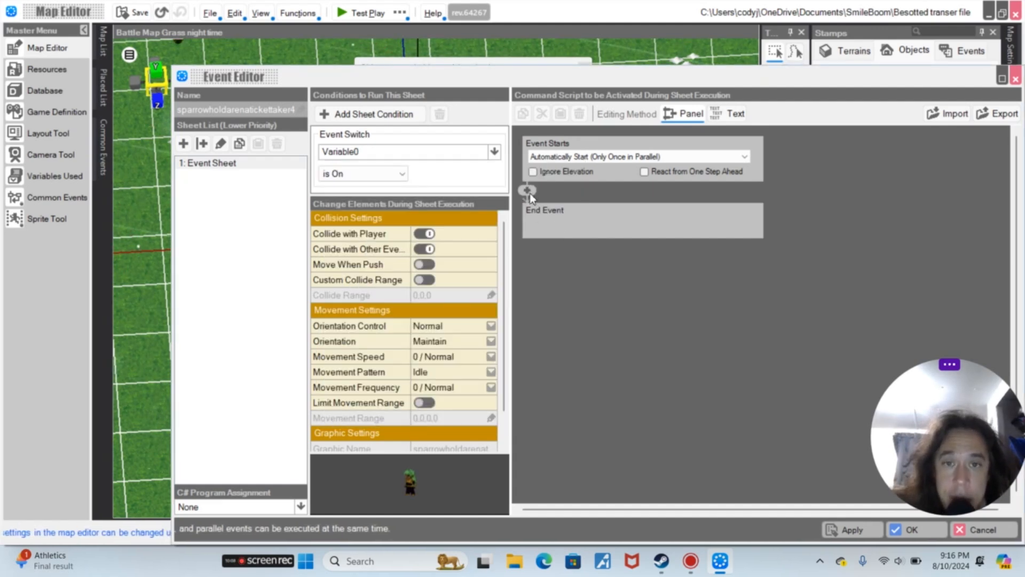
# Add a Make Event Walk command of 3 steps and confirm the event editor
pyautogui.click(528, 190)
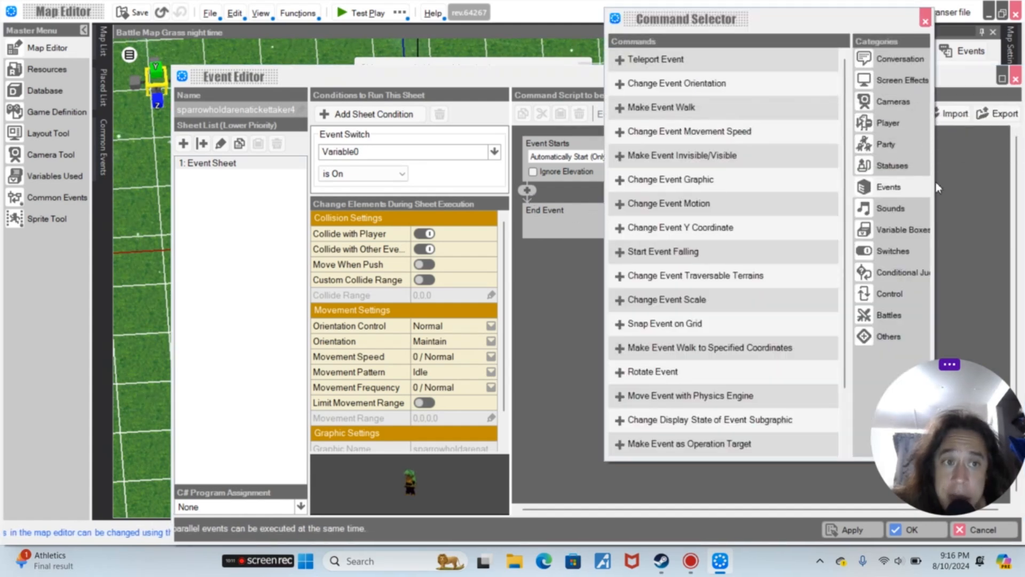
pyautogui.click(737, 117)
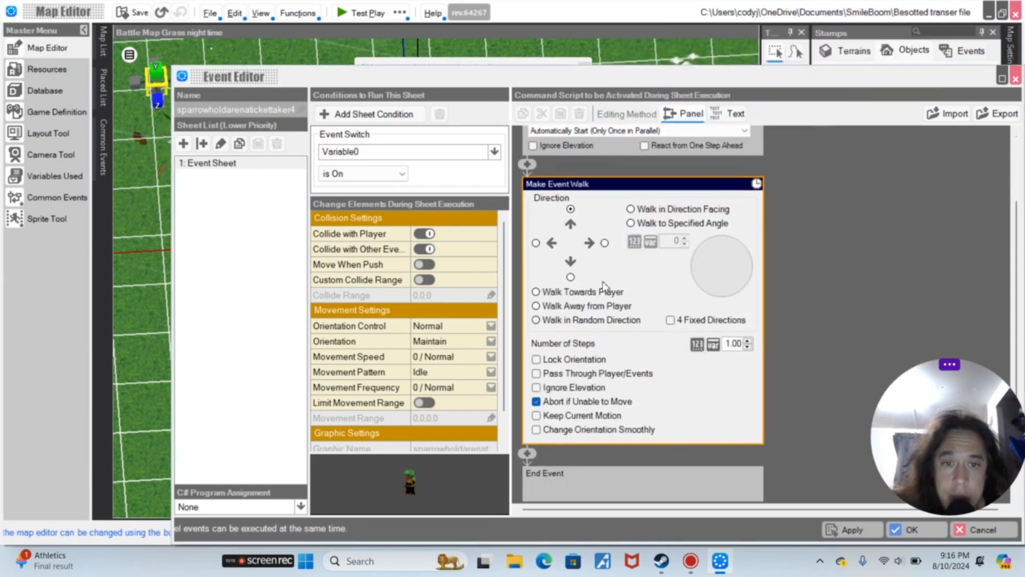
pyautogui.click(748, 342)
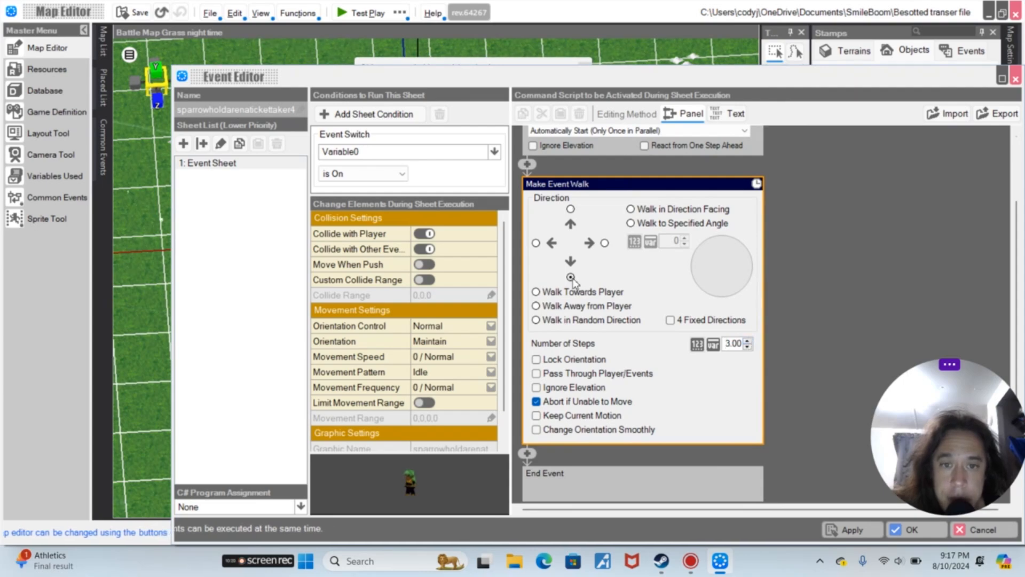
pyautogui.click(906, 534)
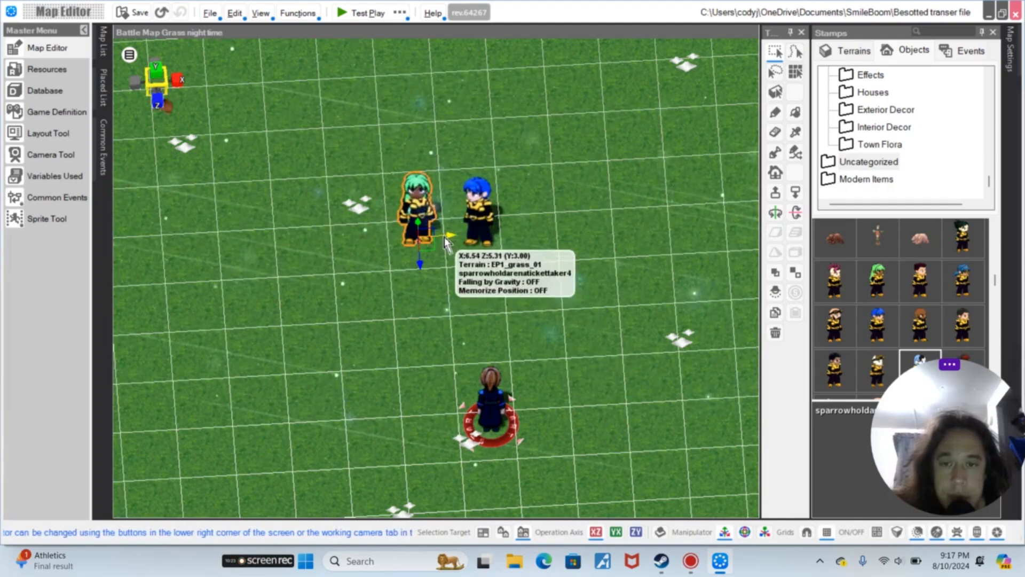
# In the sparrowholdarenatickettaker12 event, insert an Event Switch On/Off command turning Variable0 on before the walk, and confirm
pyautogui.click(481, 207)
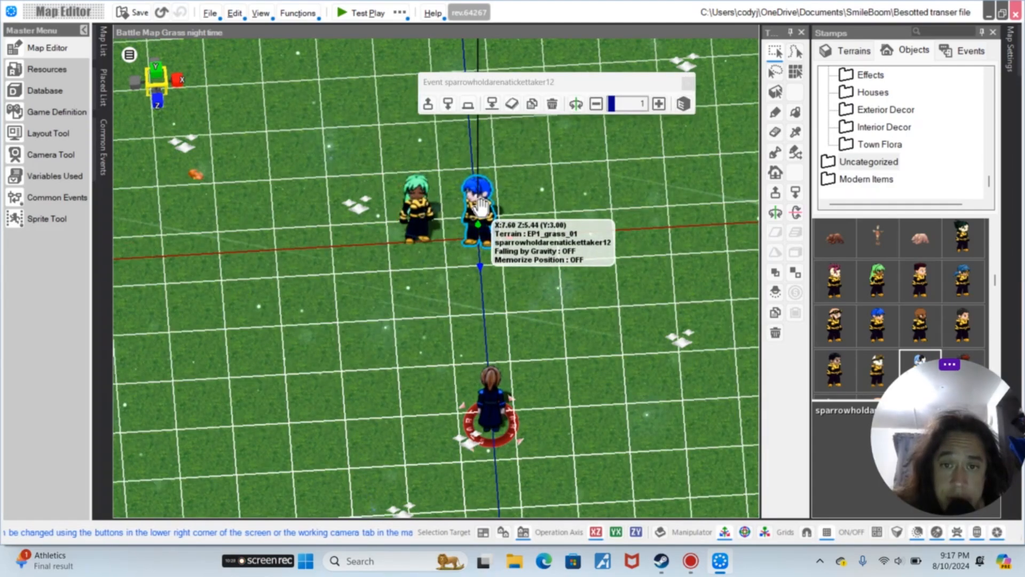
pyautogui.doubleClick(481, 207)
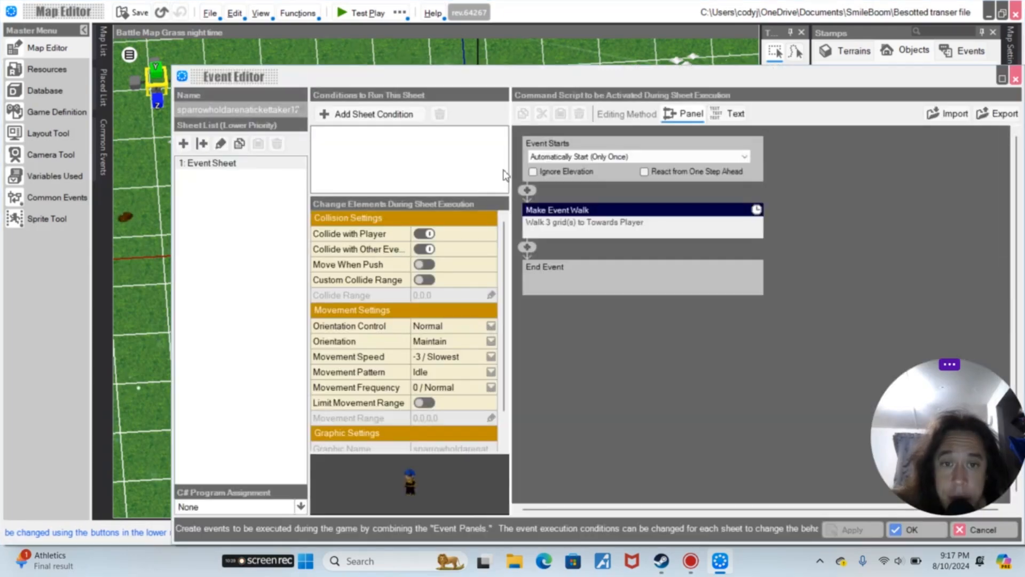
pyautogui.click(528, 191)
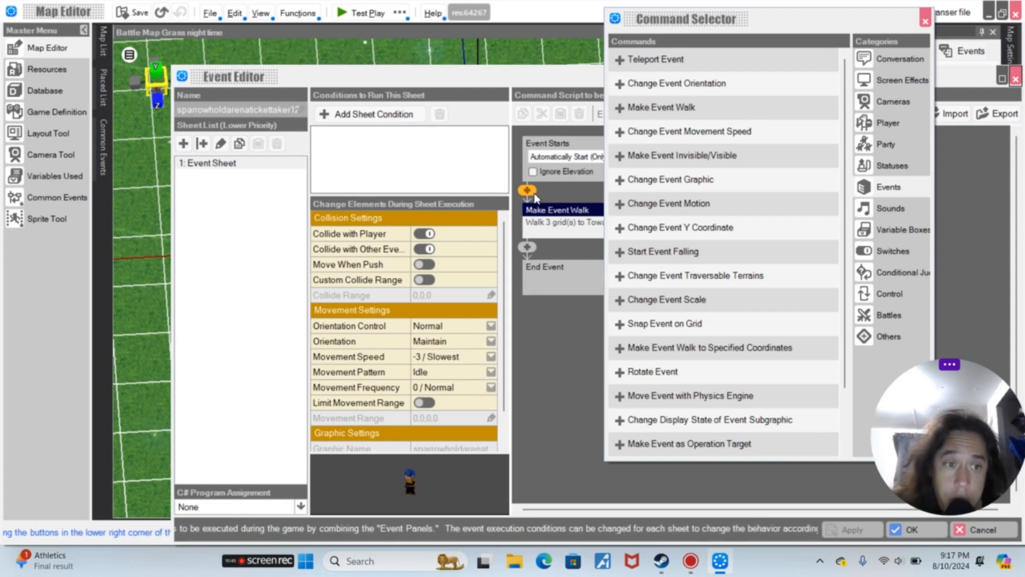
pyautogui.click(907, 253)
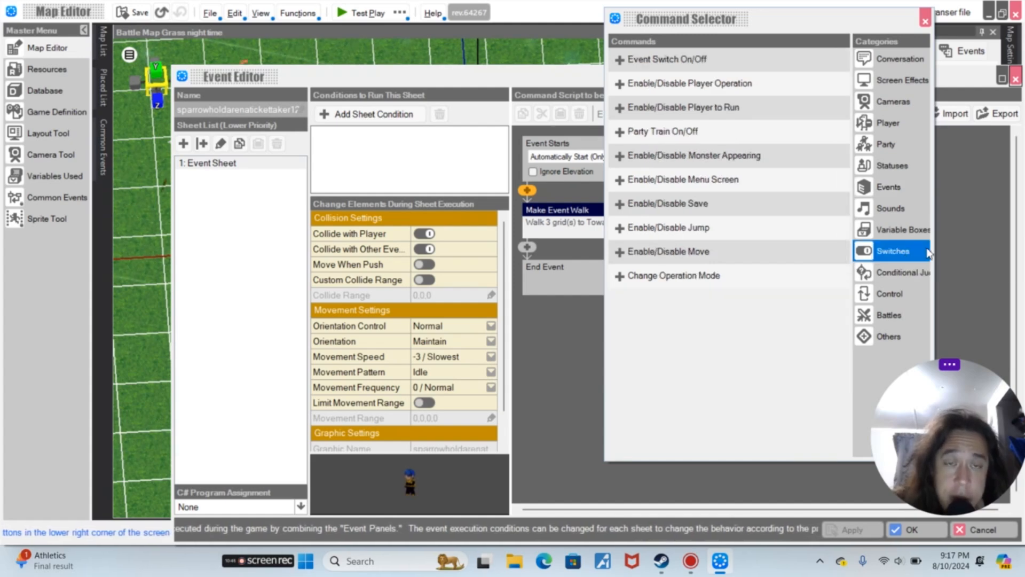
pyautogui.click(693, 60)
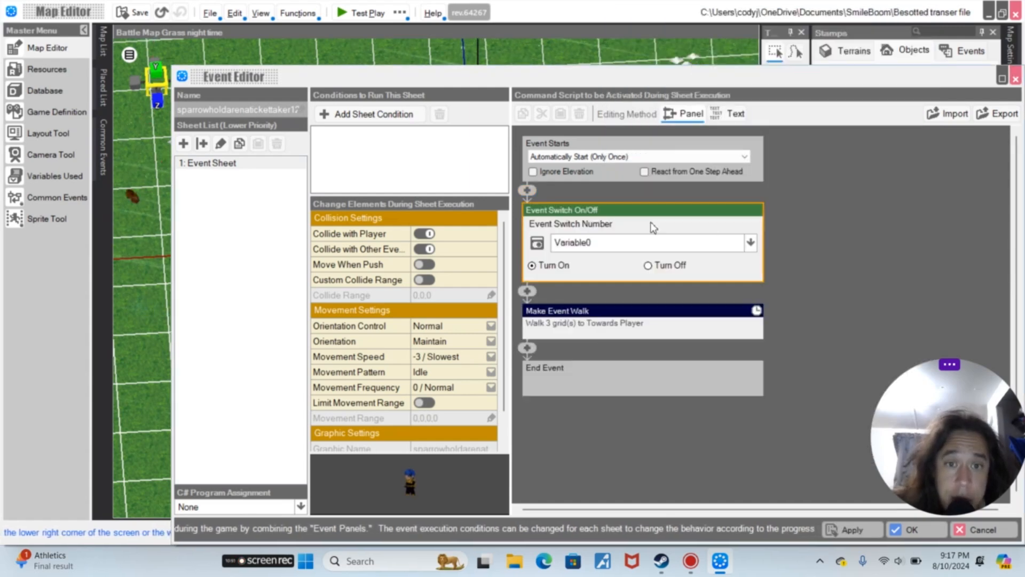
pyautogui.click(614, 242)
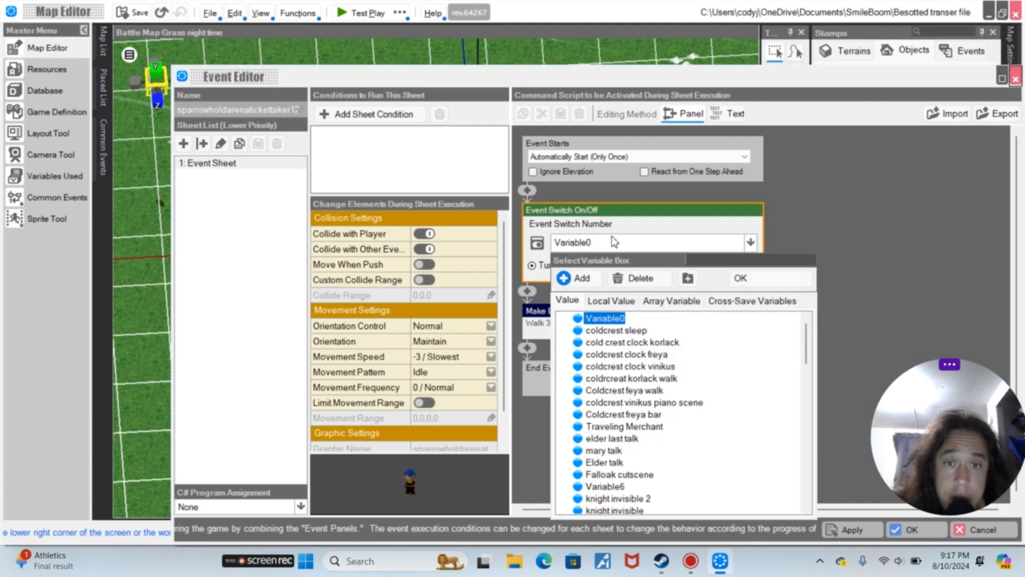
pyautogui.click(742, 279)
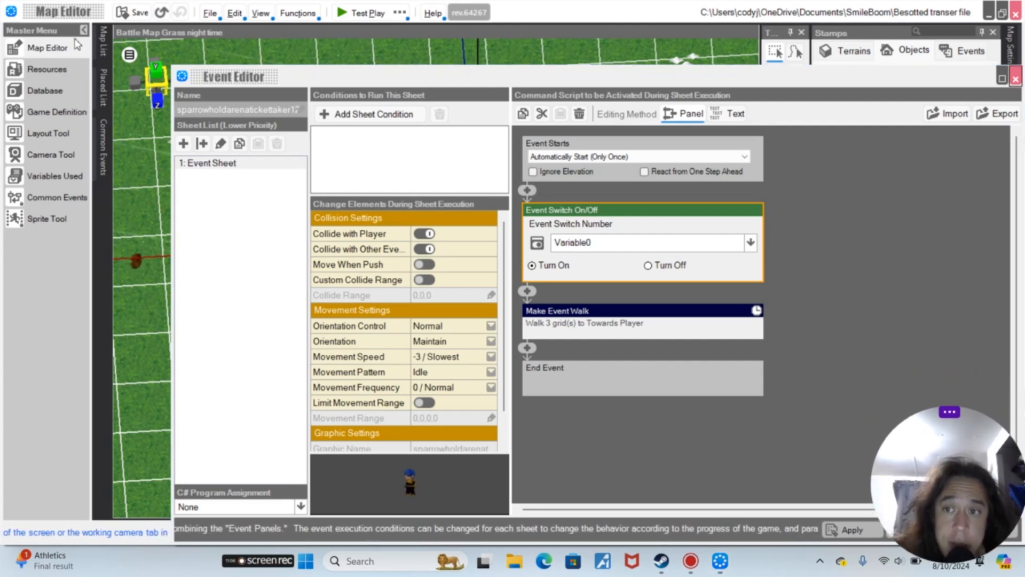
pyautogui.moveTo(980, 482); pyautogui.dragTo(976, 392)
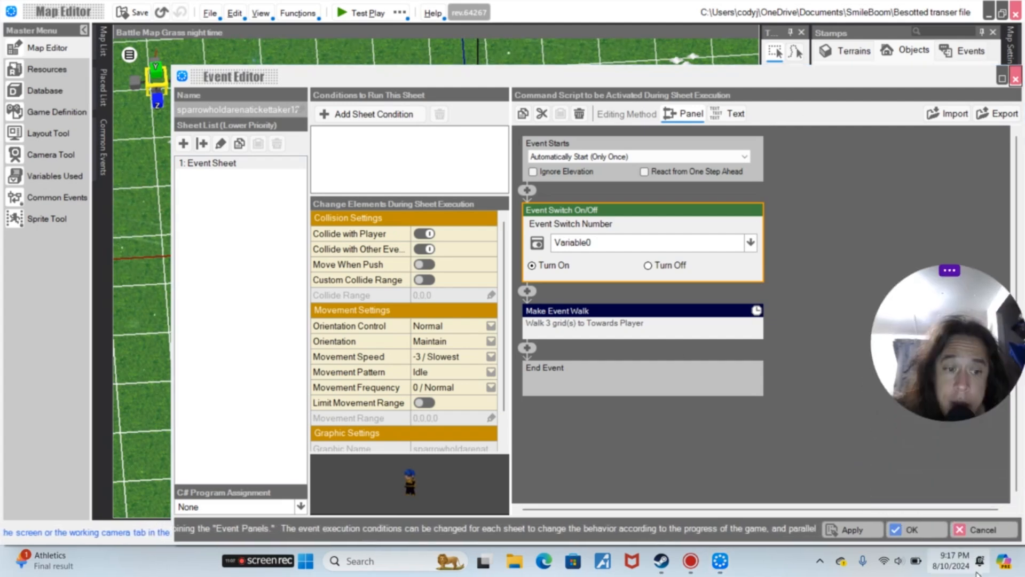
pyautogui.click(933, 536)
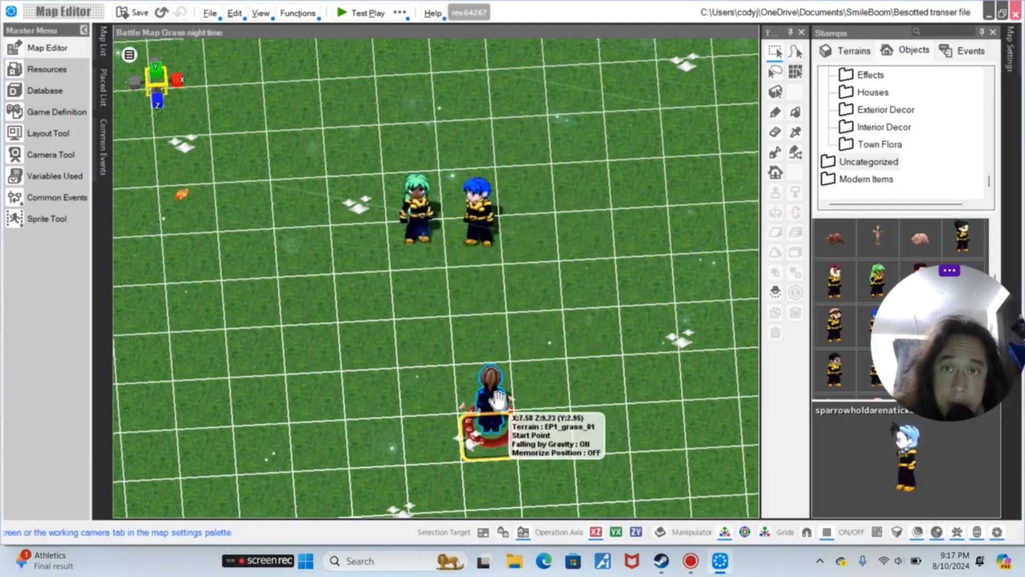
# Test-play the map again with Title Skip
pyautogui.click(401, 12)
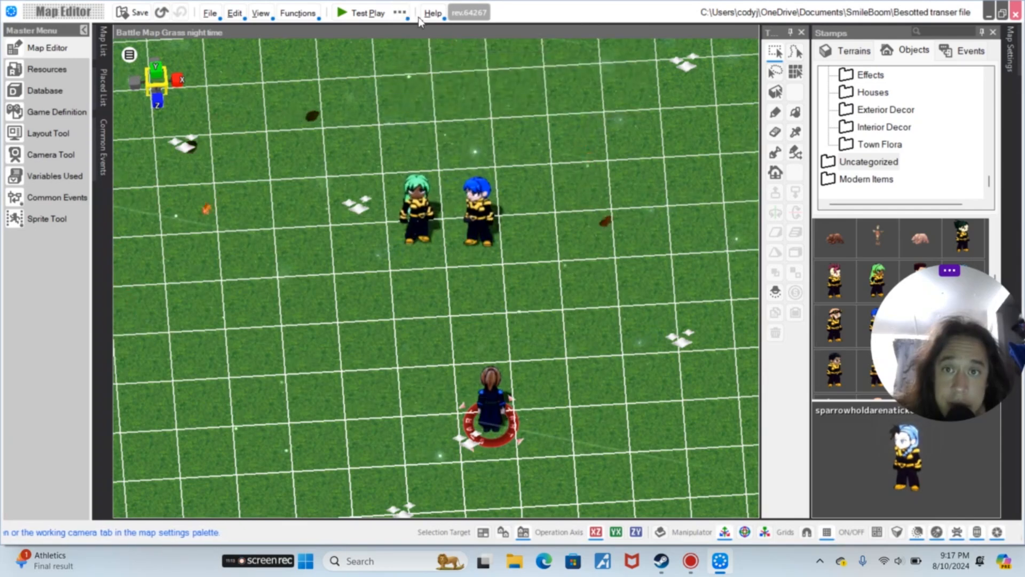
pyautogui.moveTo(400, 14)
pyautogui.click(422, 44)
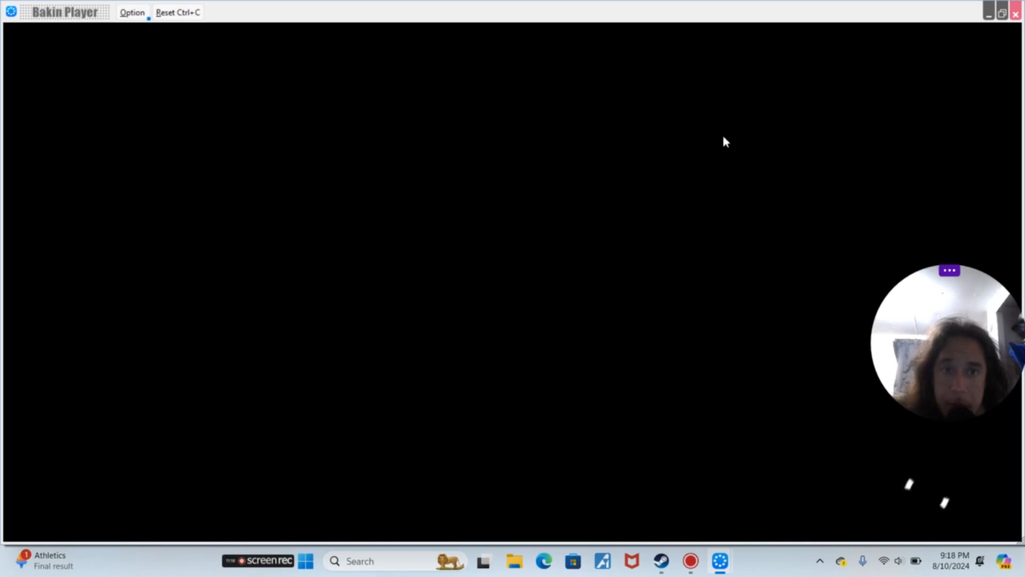
pyautogui.moveTo(941, 369); pyautogui.dragTo(951, 562)
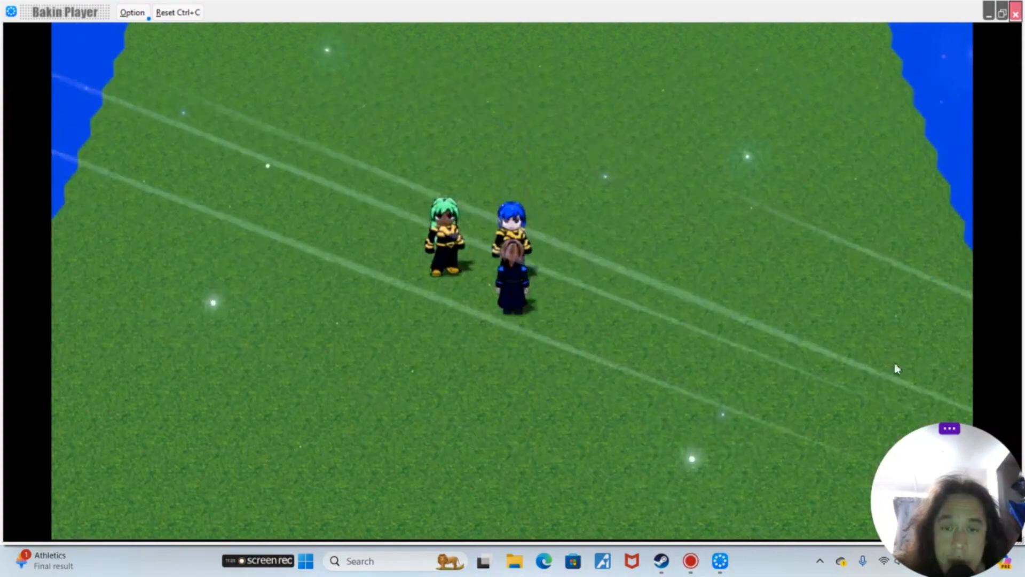
# Close the test player, open the green-haired ticket taker's event and set its Movement Speed to -3 / Slowest, then confirm
pyautogui.click(1016, 14)
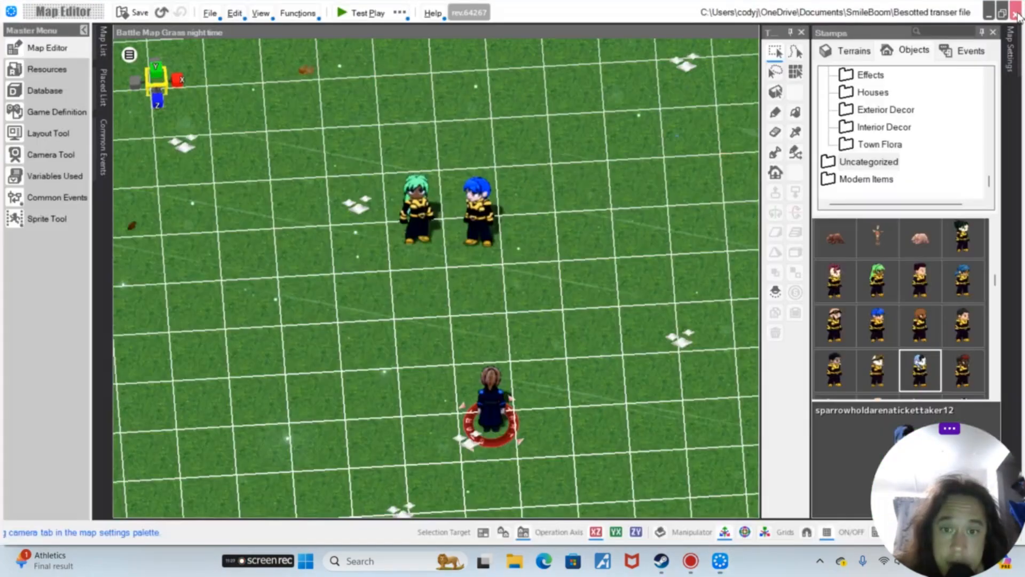
pyautogui.click(417, 203)
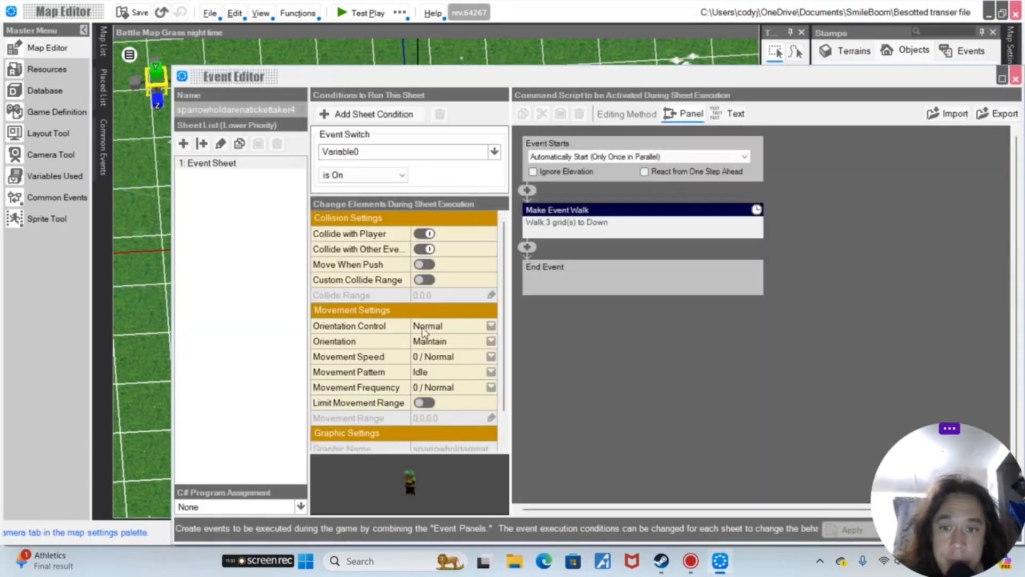
pyautogui.click(443, 357)
pyautogui.click(443, 358)
pyautogui.scroll(2, 443, 369)
pyautogui.click(435, 372)
pyautogui.moveTo(956, 419); pyautogui.dragTo(955, 389)
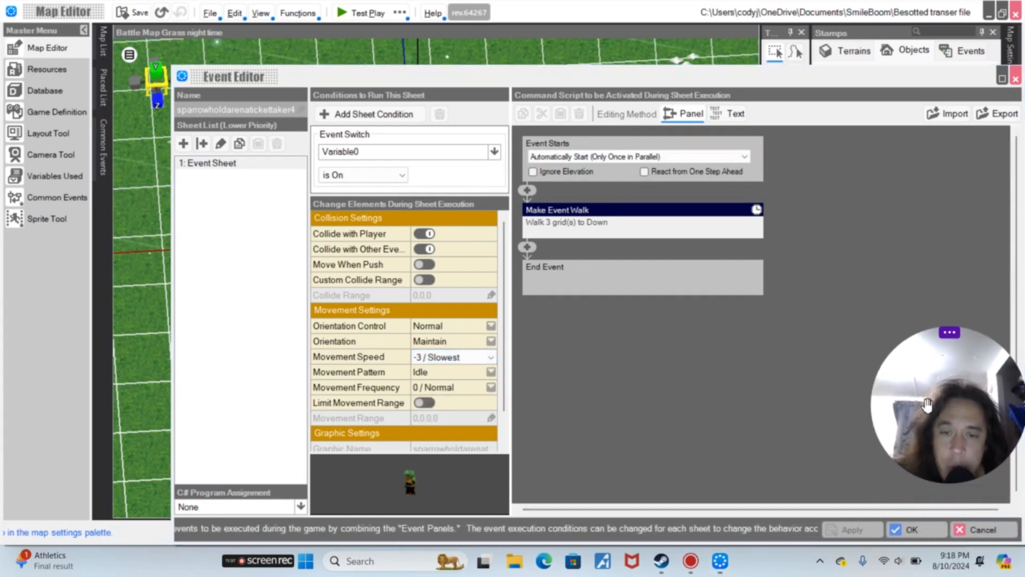
pyautogui.click(913, 530)
# Test-play the map with Title Skip, move the player up, and close the player window
pyautogui.click(401, 12)
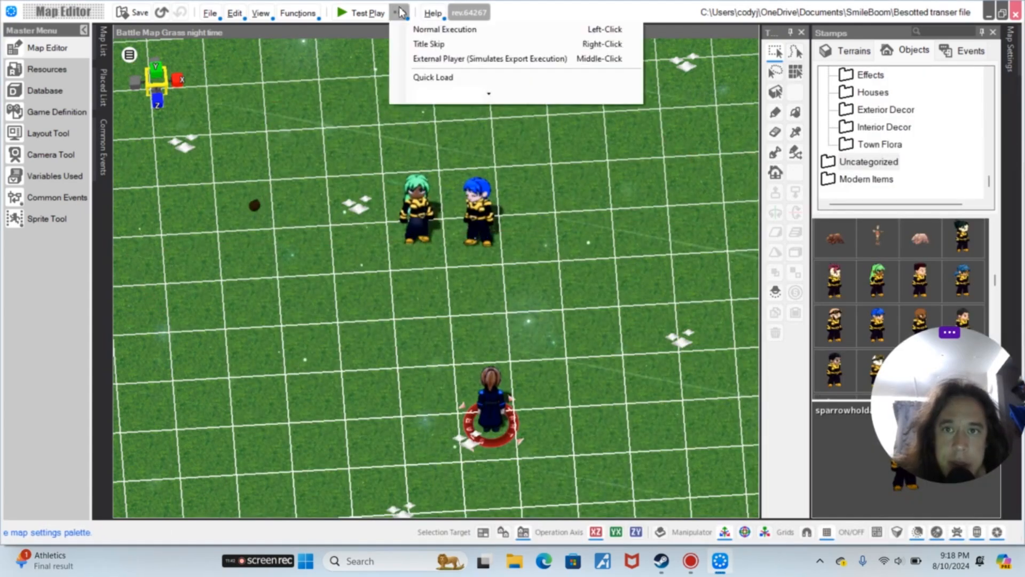
pyautogui.click(439, 45)
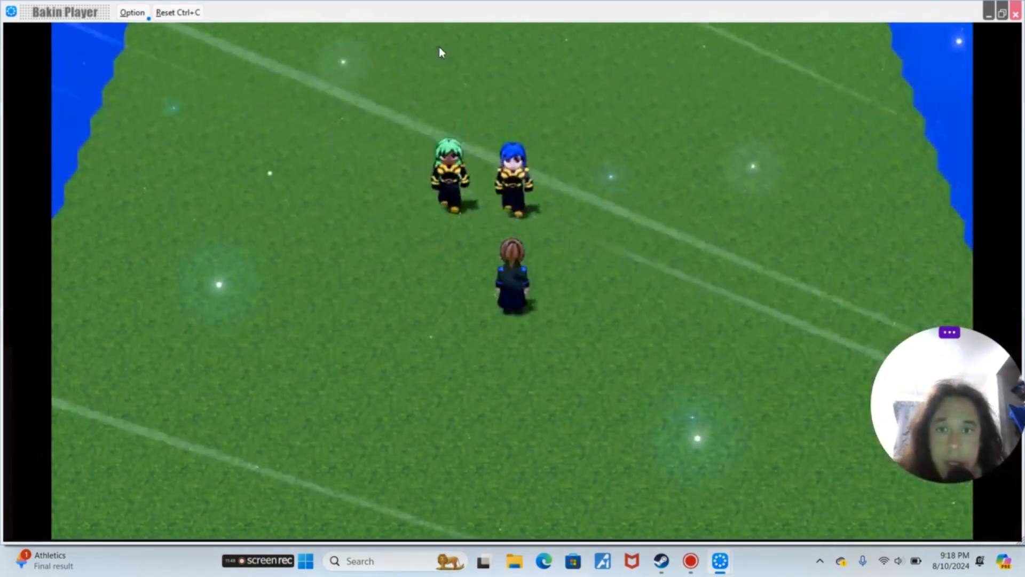
pyautogui.press('Up')
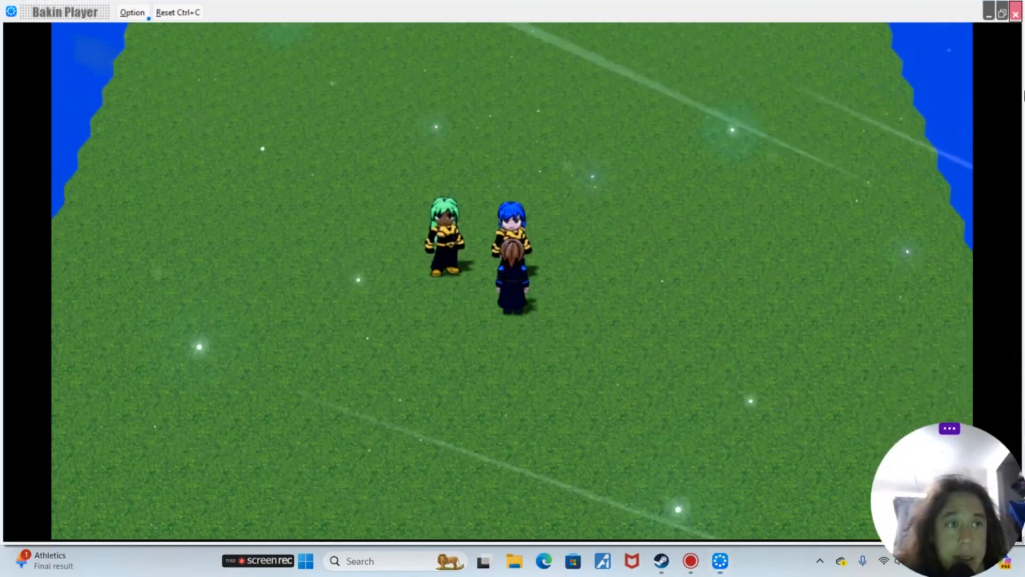
pyautogui.click(1017, 8)
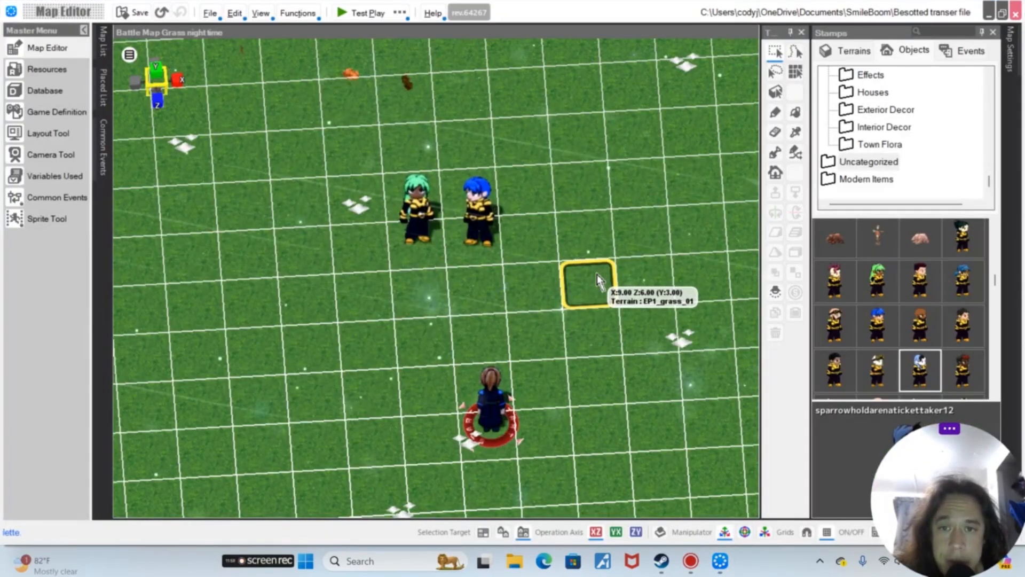
# In the sparrowholdarenatickettaker12 event, add a Display Message after the walk, shown as a speech bubble from This Event
pyautogui.click(474, 197)
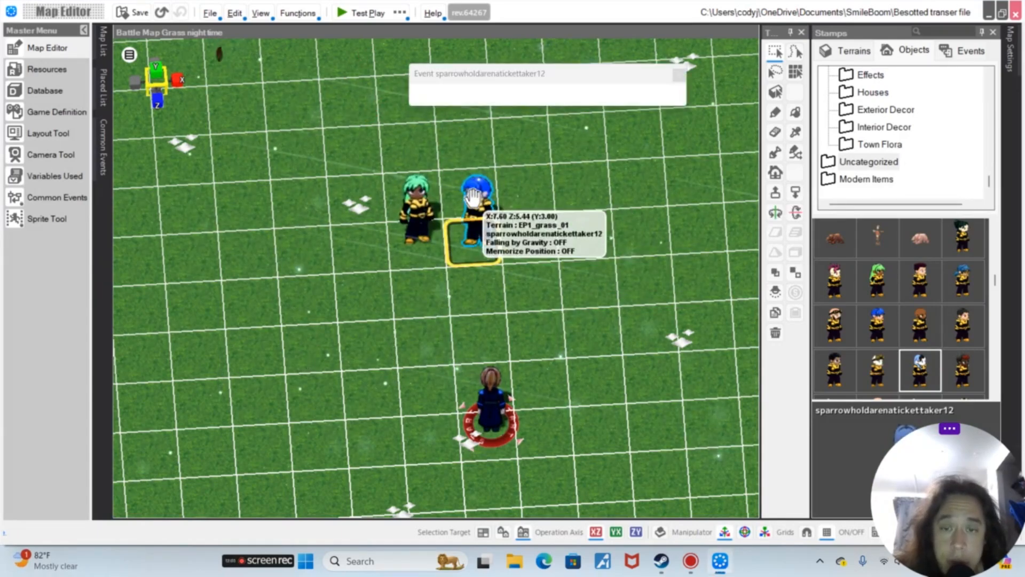
pyautogui.doubleClick(473, 197)
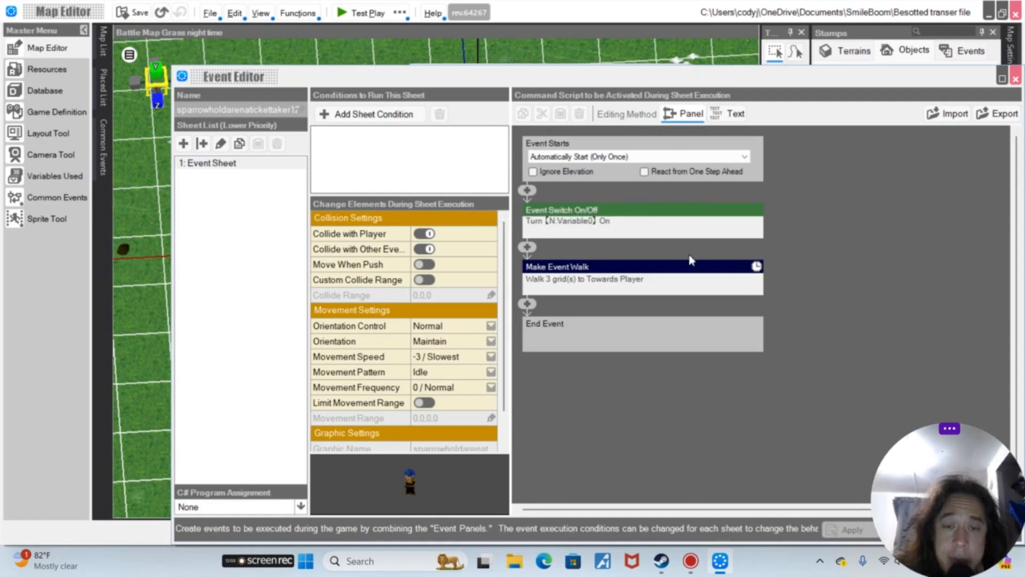
pyautogui.click(527, 304)
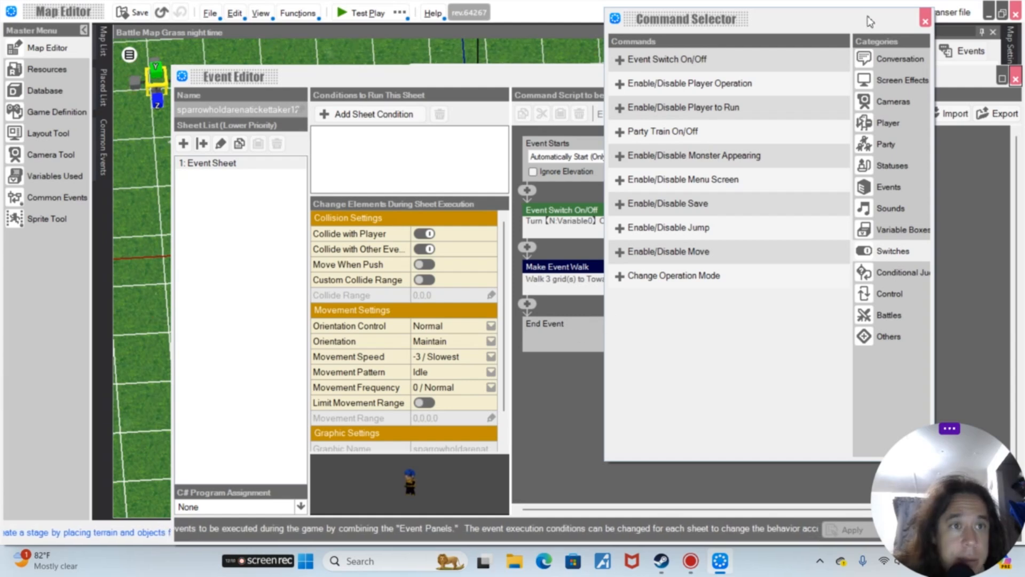
pyautogui.click(879, 65)
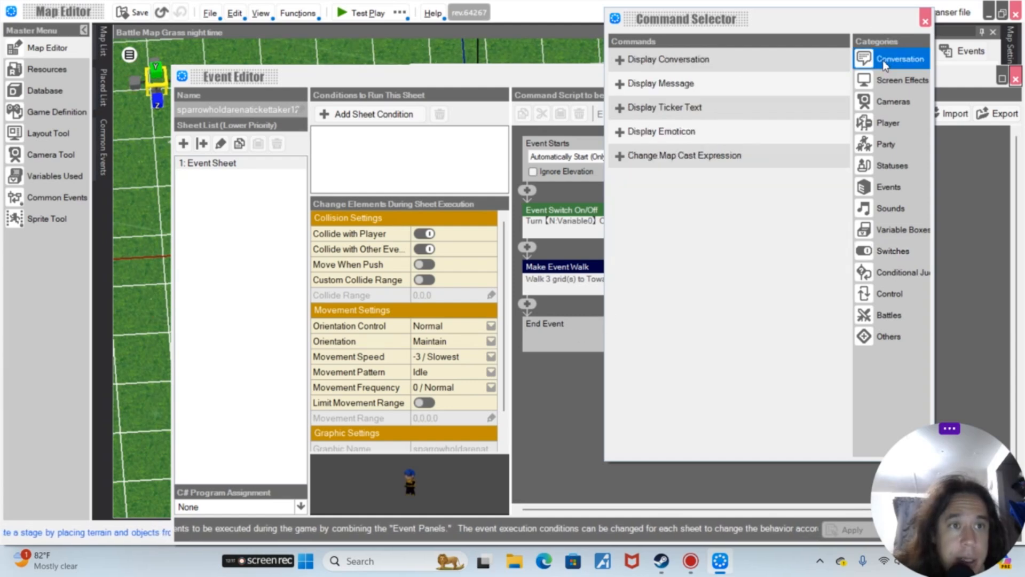
pyautogui.click(733, 93)
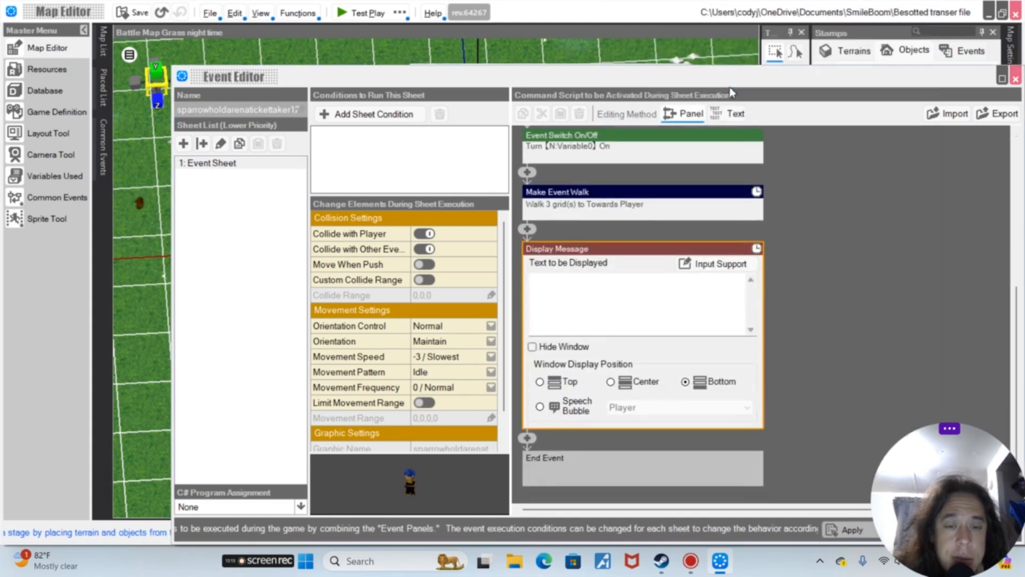
pyautogui.click(564, 401)
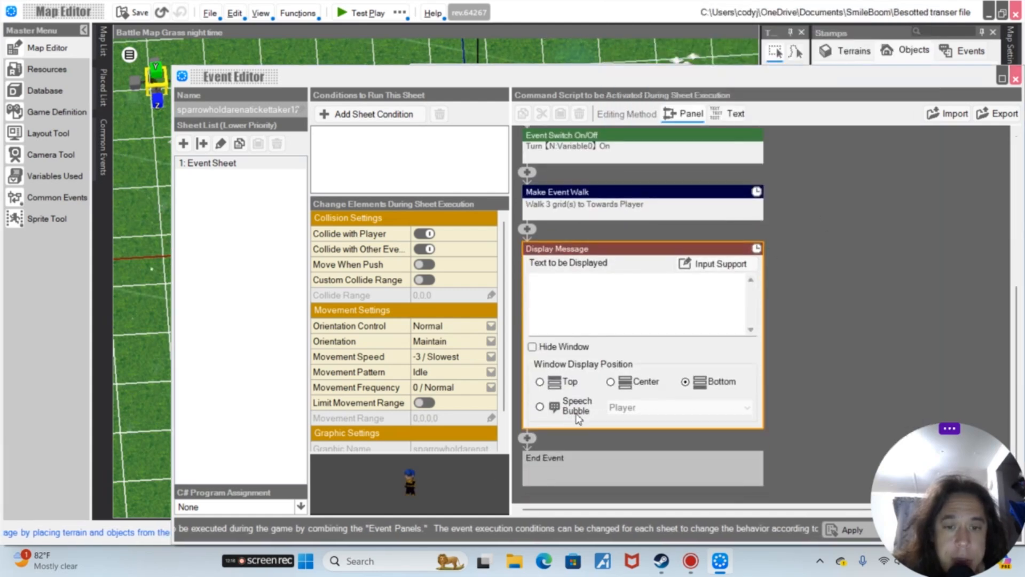
pyautogui.click(689, 408)
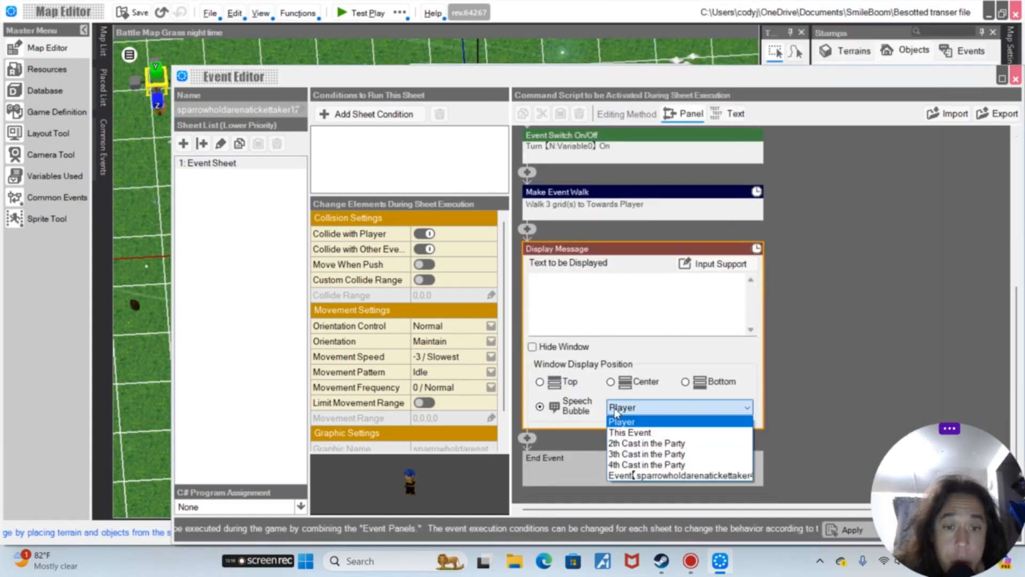
pyautogui.click(672, 434)
# Enter the message text "Hey I heard you were talking about me?"
pyautogui.click(650, 293)
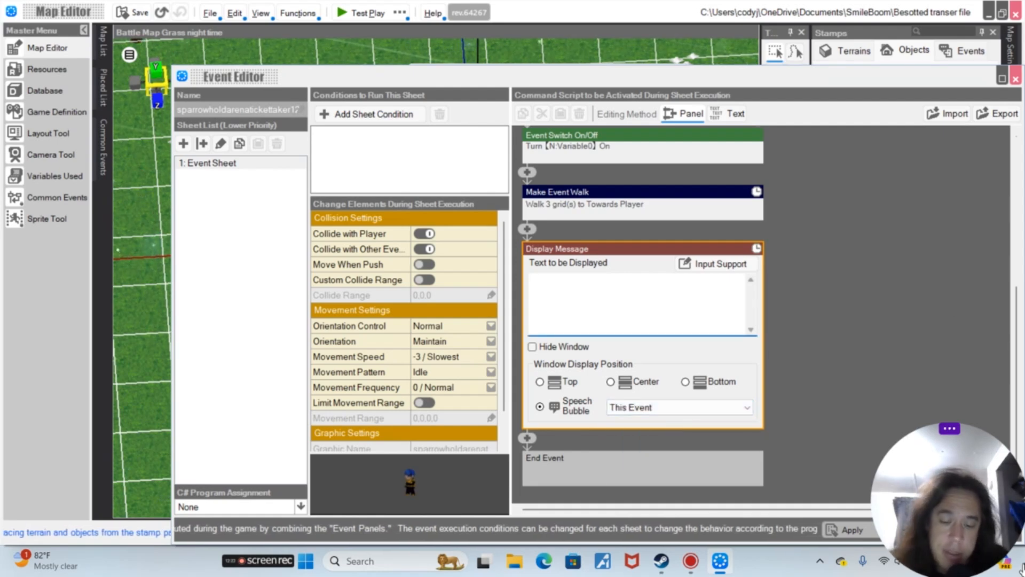
pyautogui.write('Hey ')
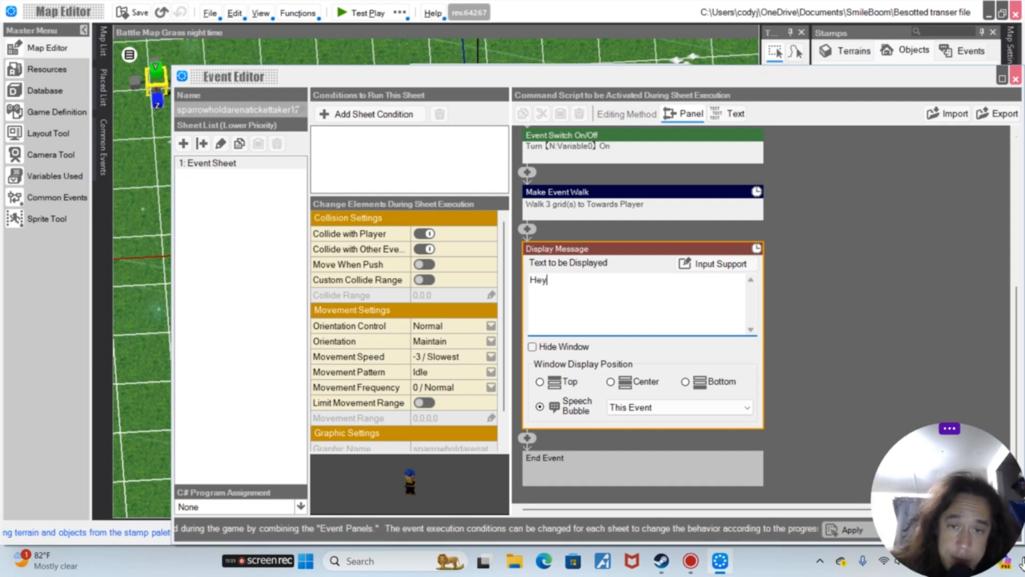
pyautogui.write('I he')
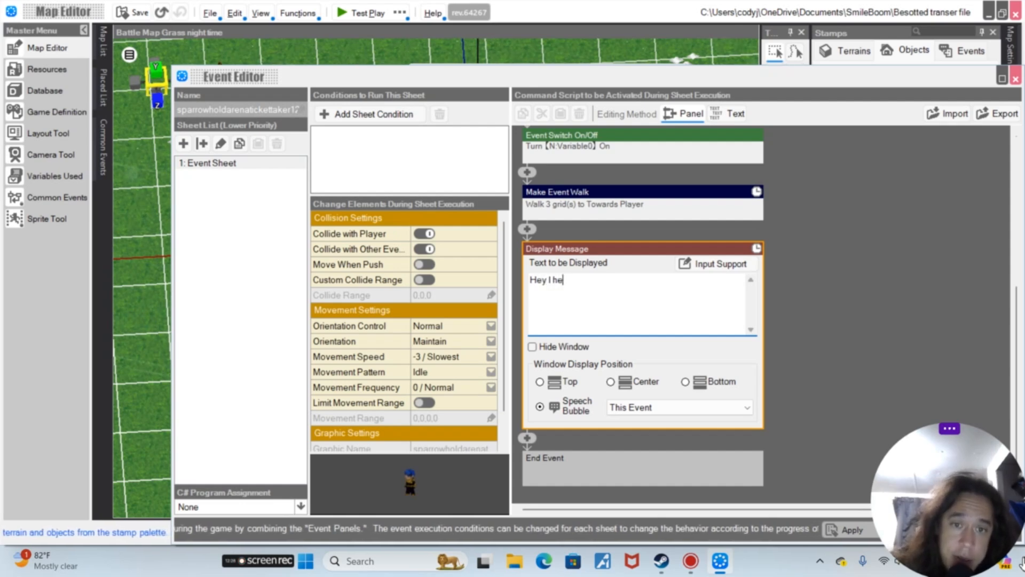
pyautogui.write('ard you were talking a')
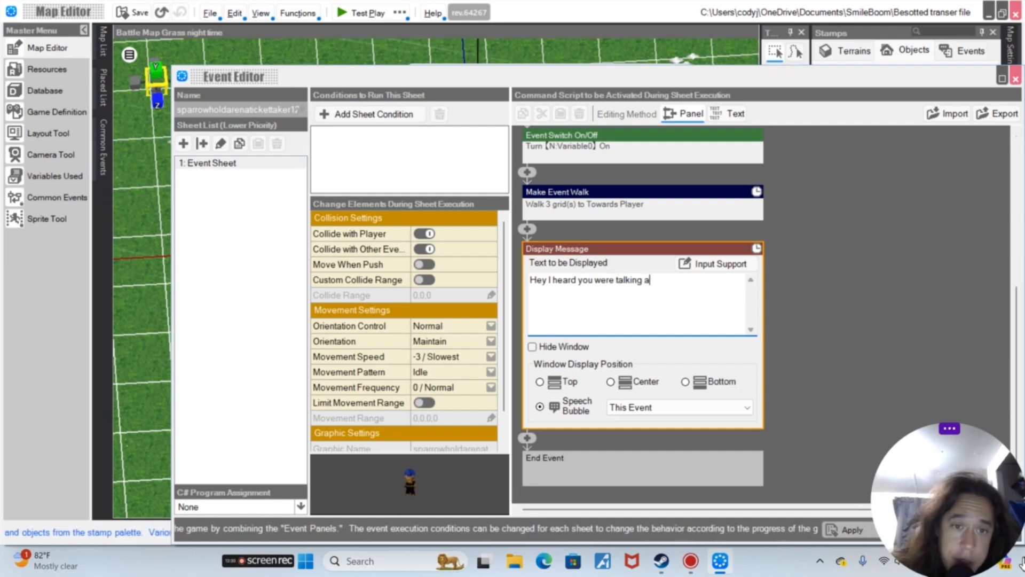
pyautogui.write('bout me?')
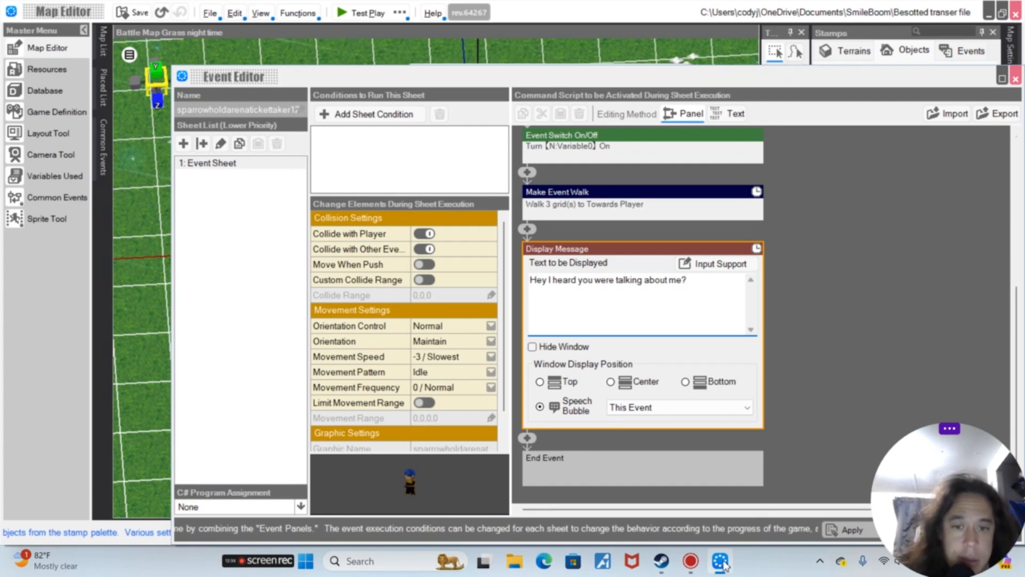
# Add a second Display Message as a Player speech bubble reading "Yes I did, you got a problem?"
pyautogui.click(527, 438)
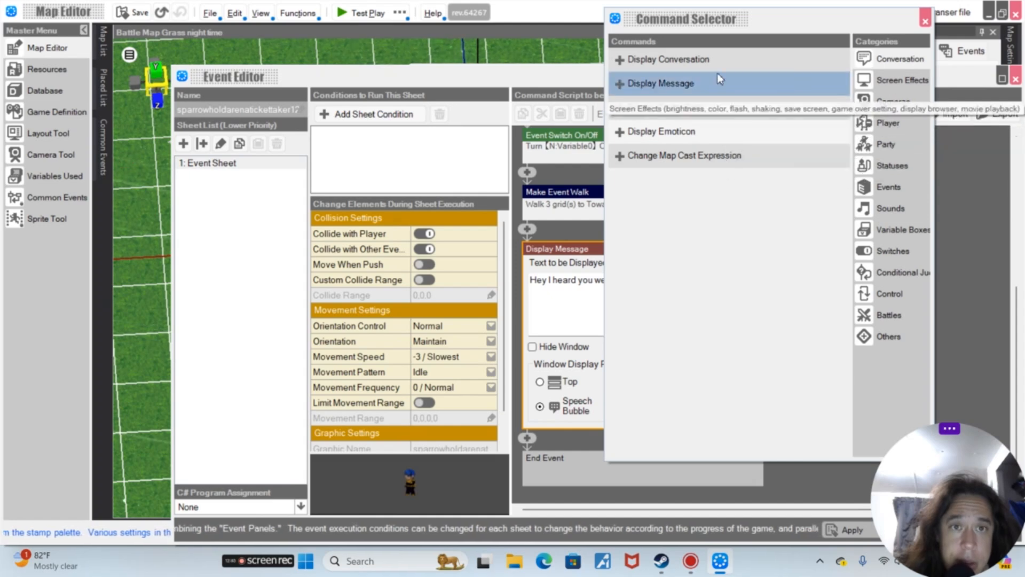
pyautogui.click(628, 88)
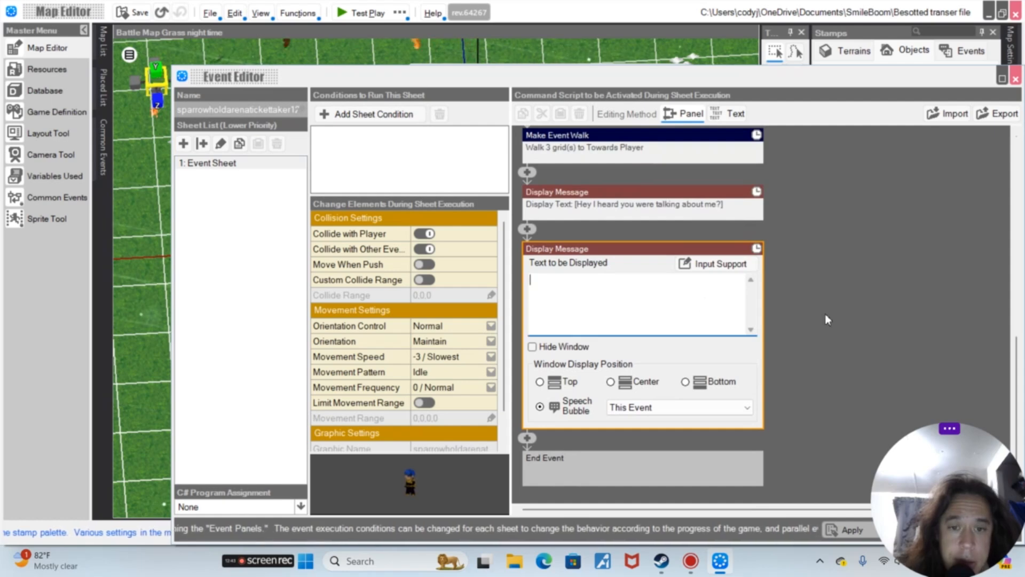
pyautogui.click(687, 411)
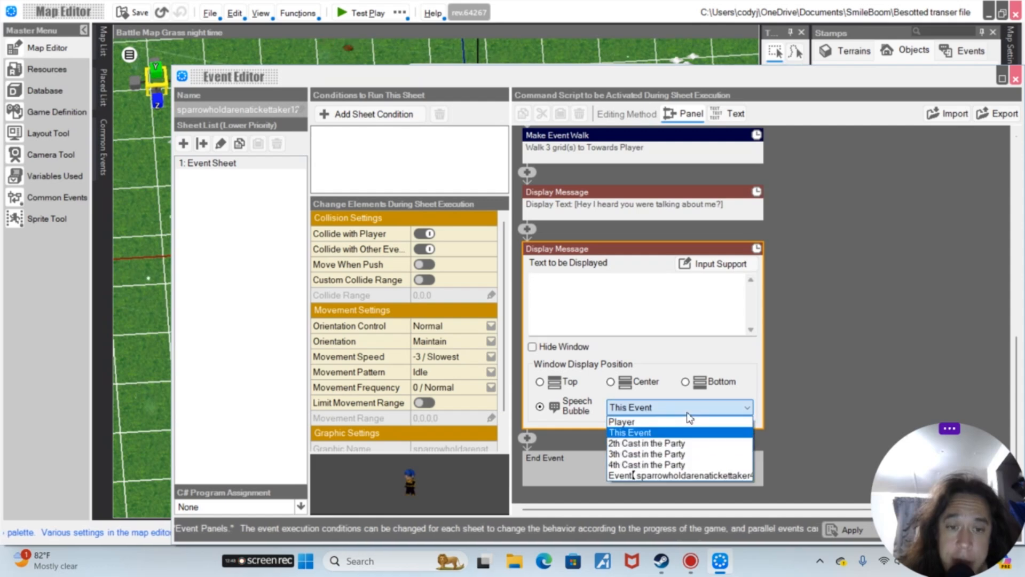
pyautogui.click(646, 423)
pyautogui.click(599, 279)
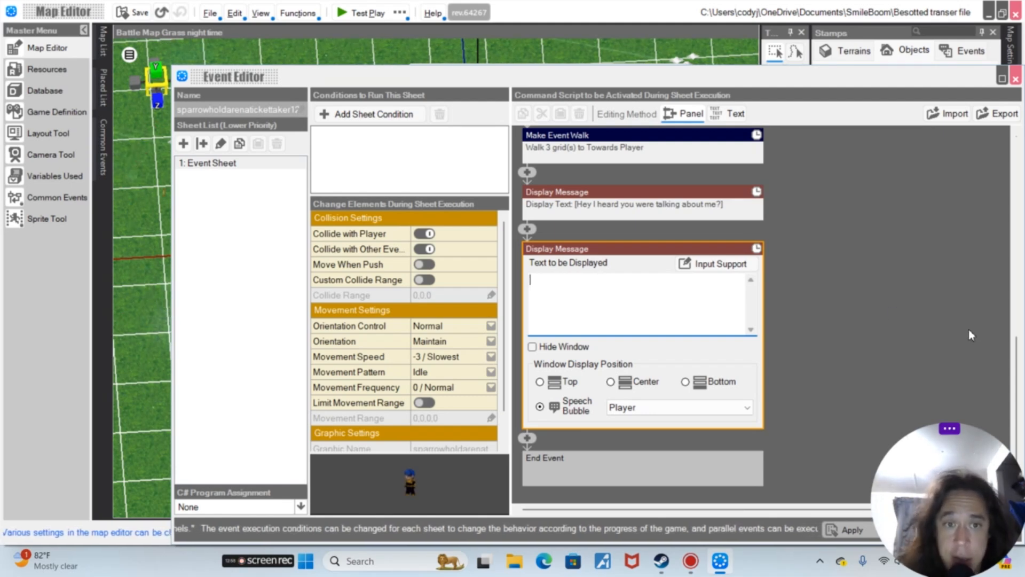
pyautogui.write('W')
pyautogui.press('BackSpace')
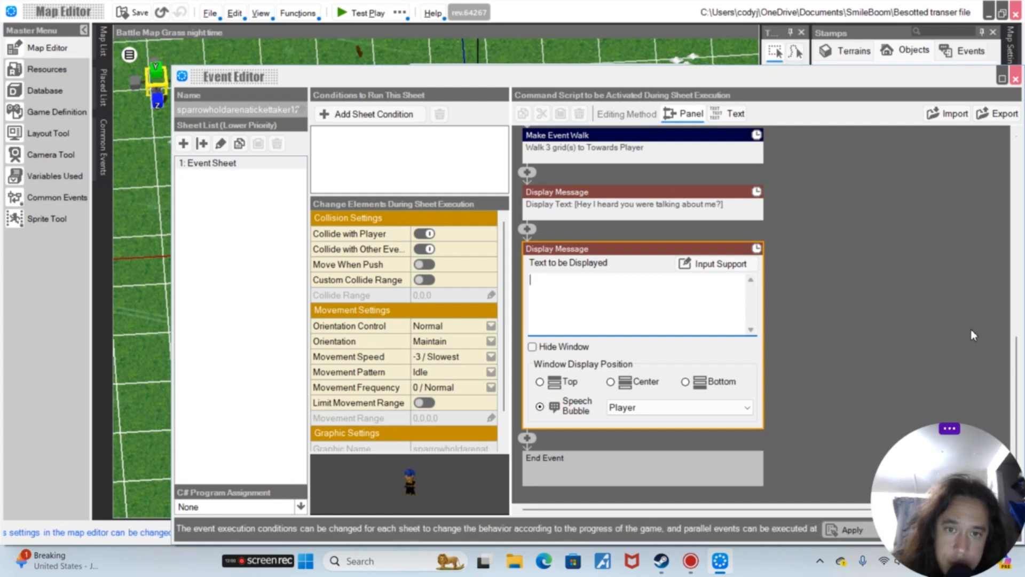
pyautogui.write('Y')
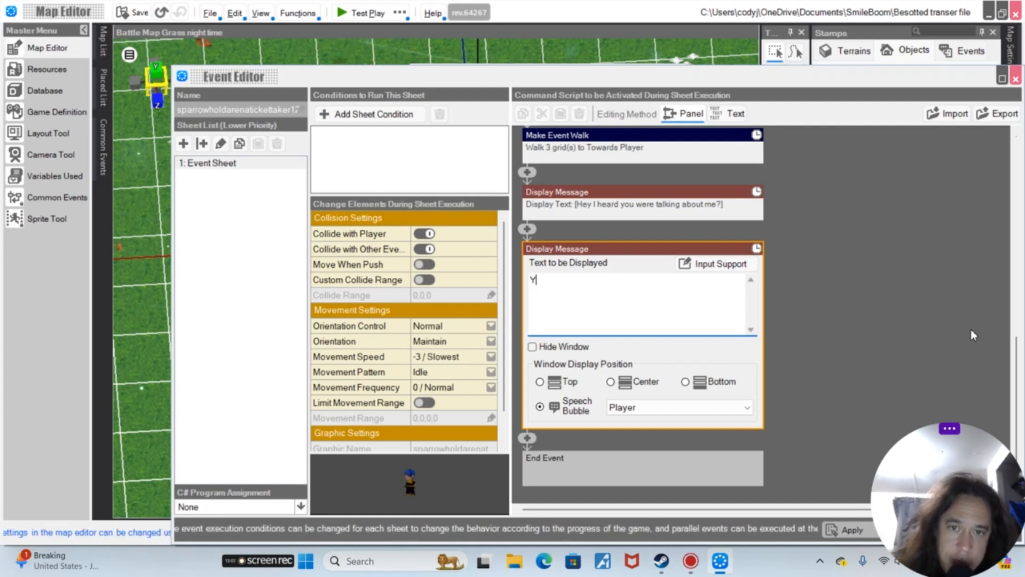
pyautogui.write('es I did')
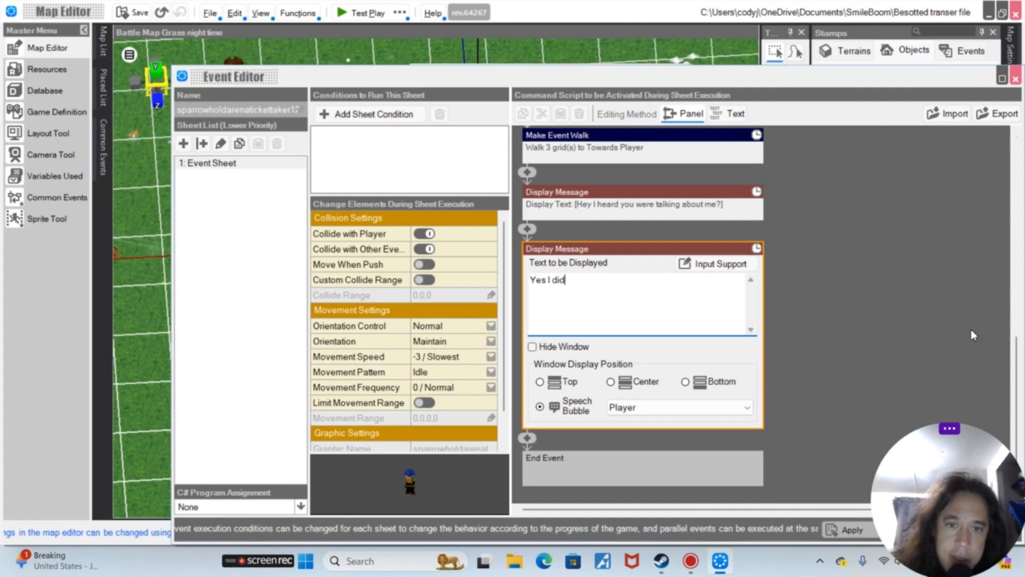
pyautogui.write(', you ')
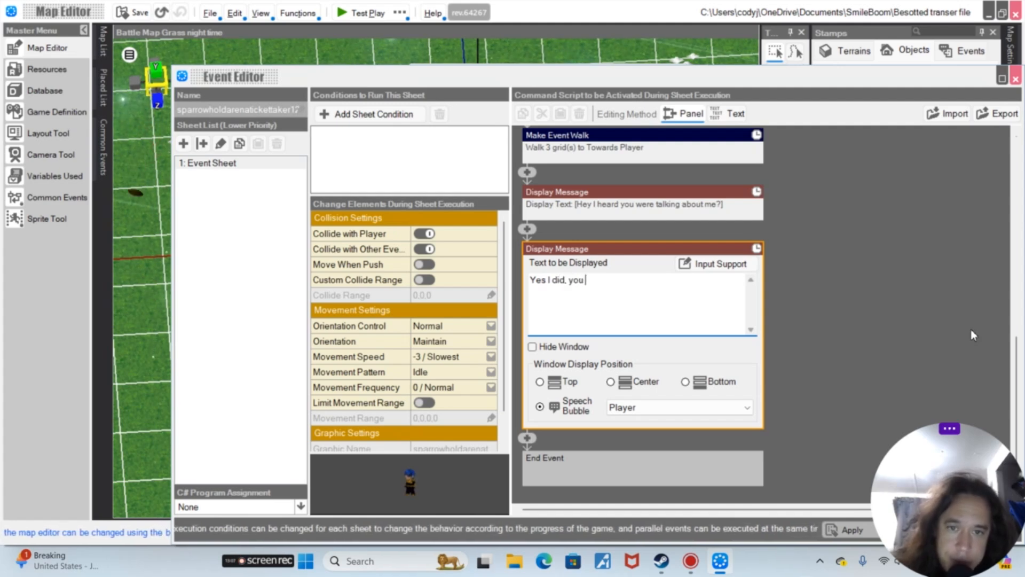
pyautogui.write('got a proble')
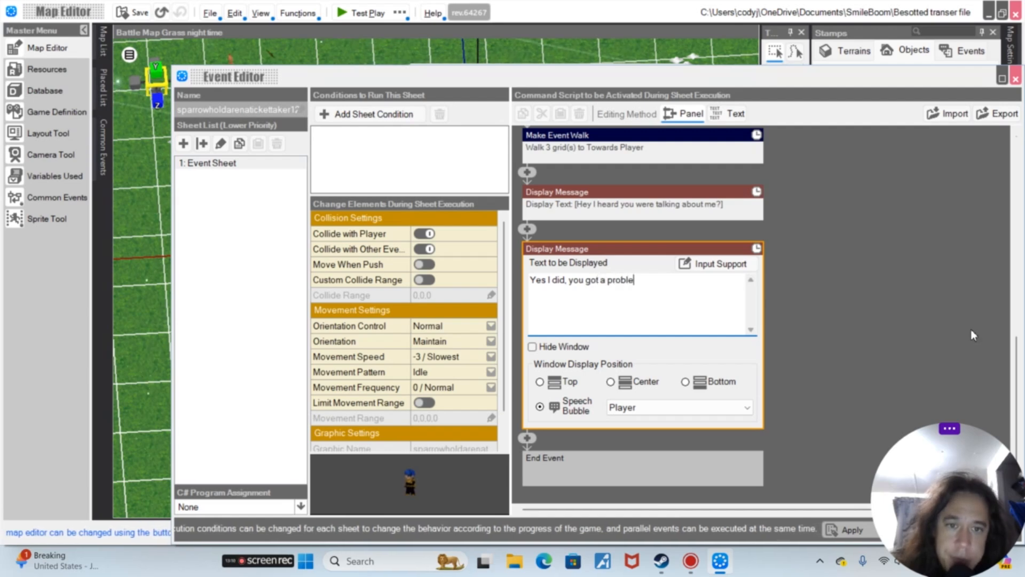
pyautogui.write('m?')
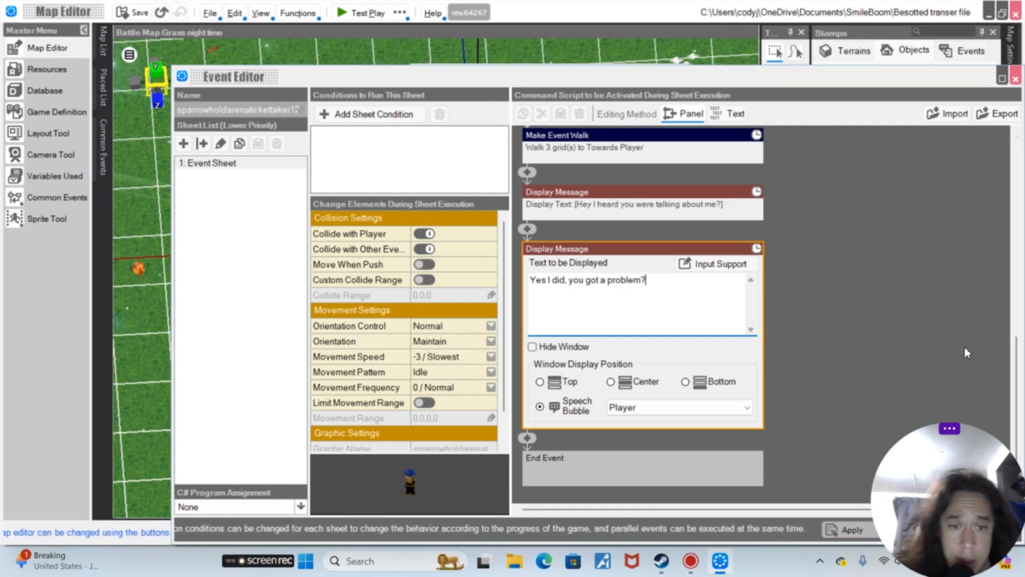
pyautogui.moveTo(937, 474); pyautogui.dragTo(957, 451)
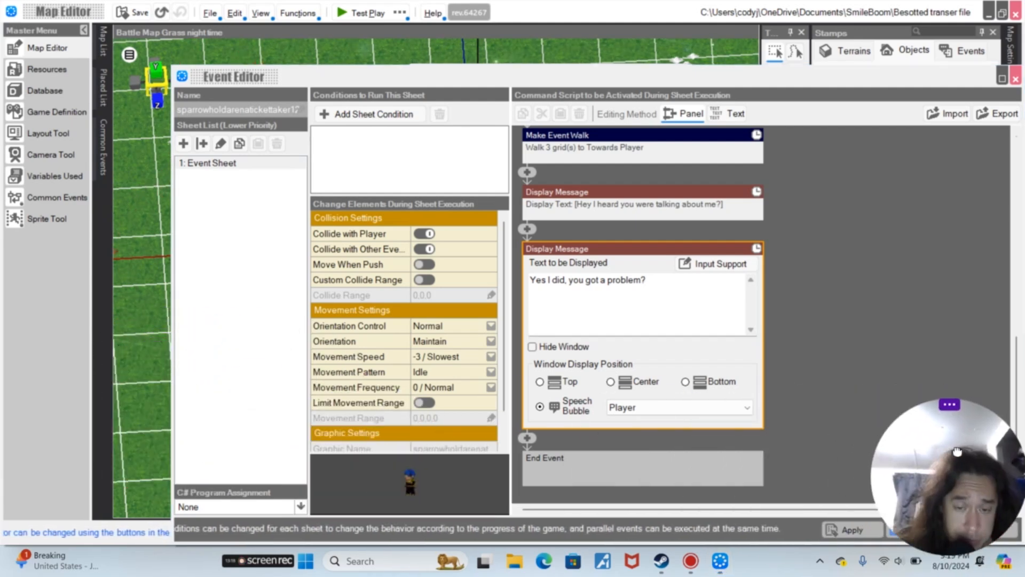
# Add a third Display Message after the Player bubble, shown as a speech bubble from the sparrowholdarenatickettaker12 event
pyautogui.click(527, 439)
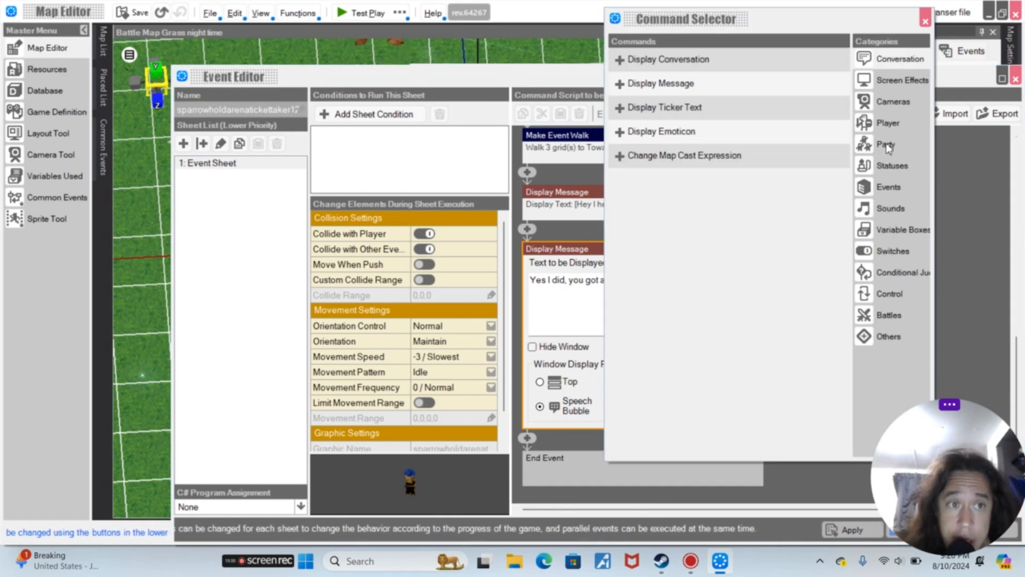
pyautogui.click(687, 91)
pyautogui.click(686, 90)
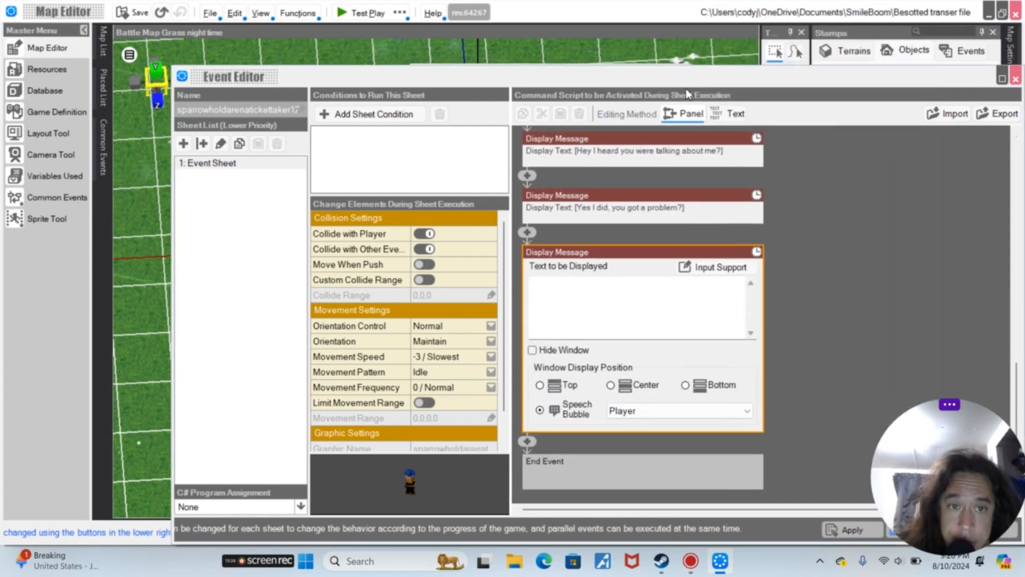
pyautogui.click(666, 408)
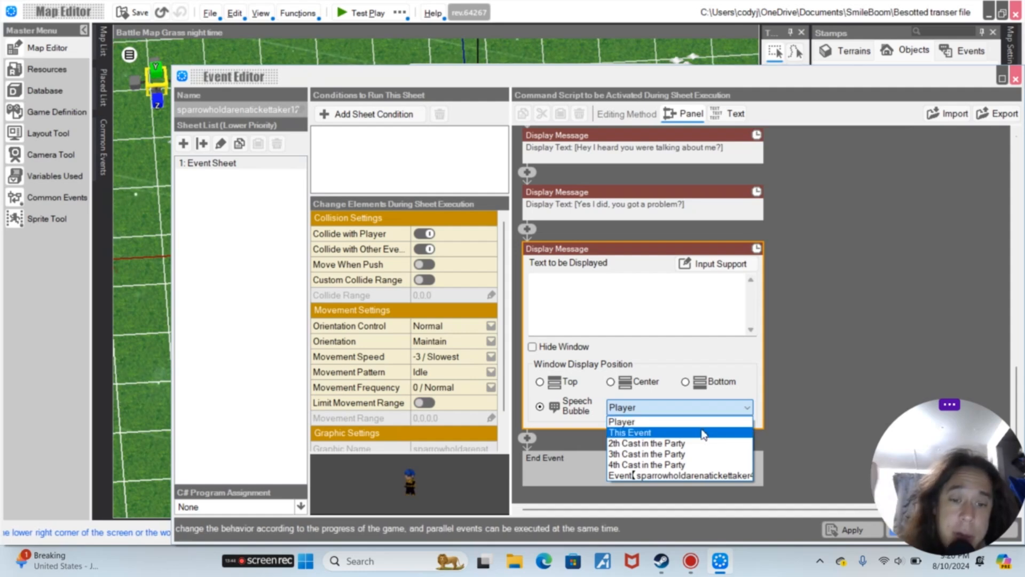
pyautogui.click(682, 475)
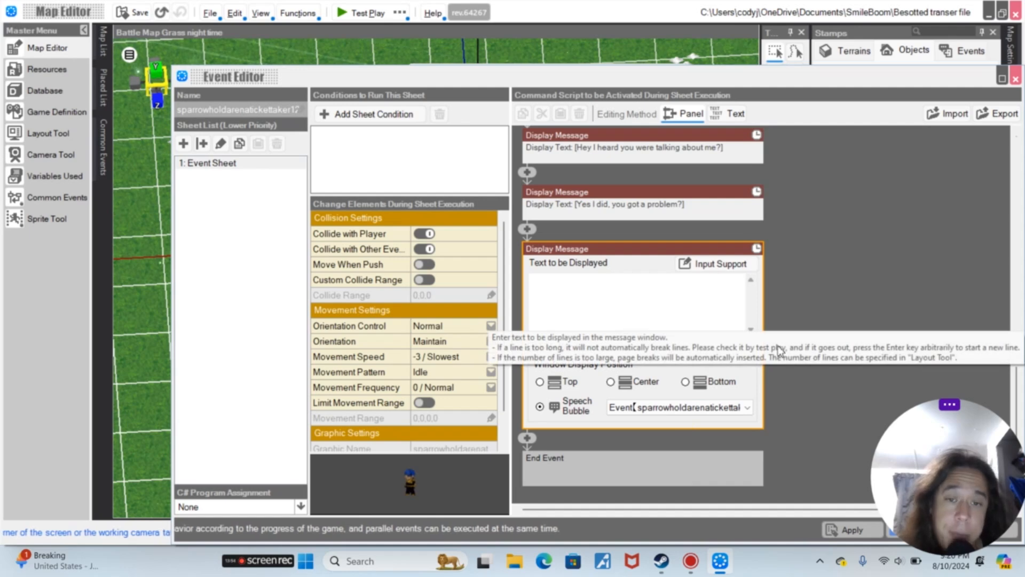
# Enter the message text "Hey let's get this guy!"
pyautogui.click(692, 312)
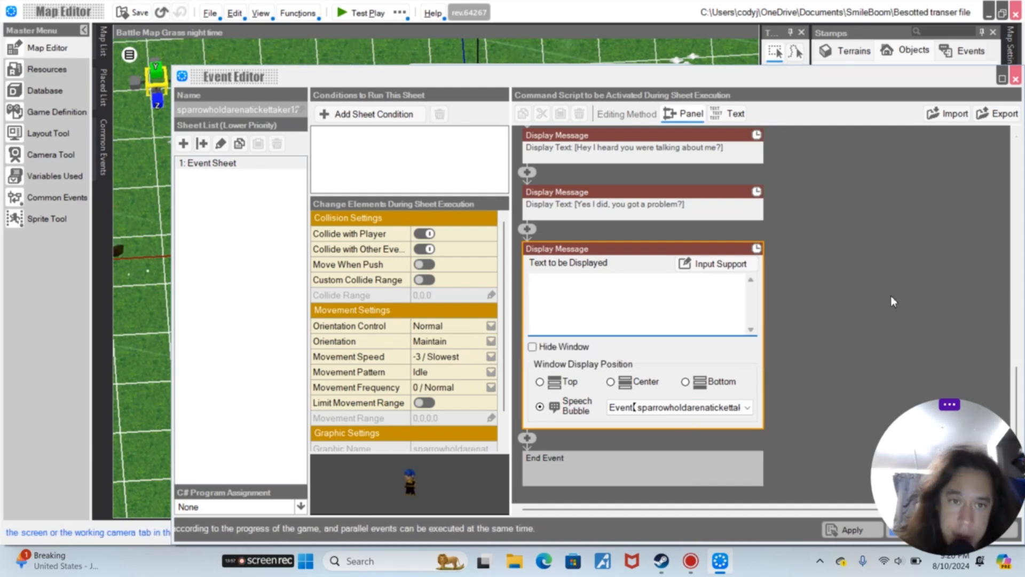
pyautogui.write('Hey Ik')
pyautogui.write("t's g")
pyautogui.write('et this guy!')
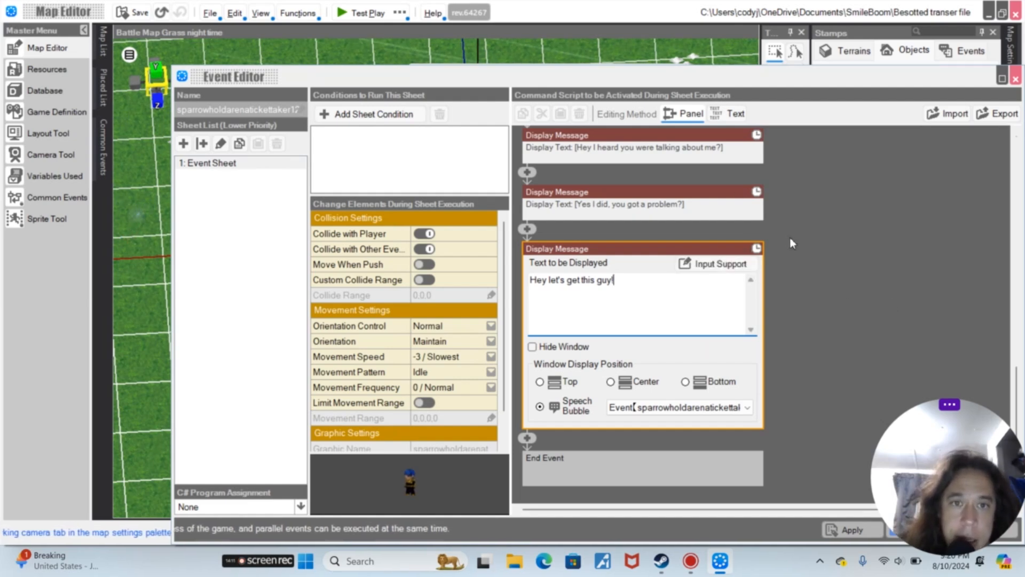
# Replace the third message text with "No but we are about too, Let's teach him a lesson."
pyautogui.scroll(2, 790, 237)
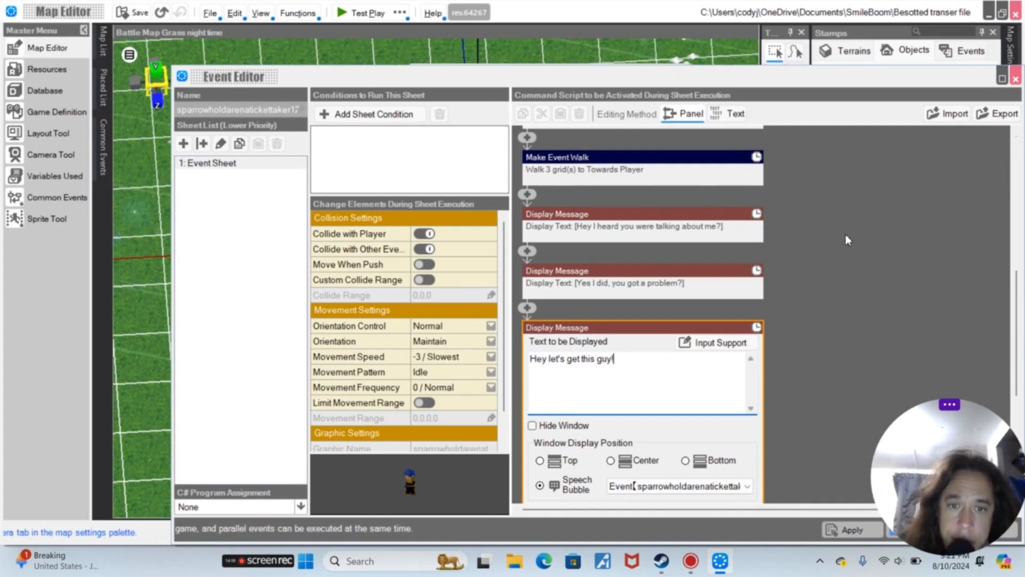
pyautogui.tripleClick(634, 362)
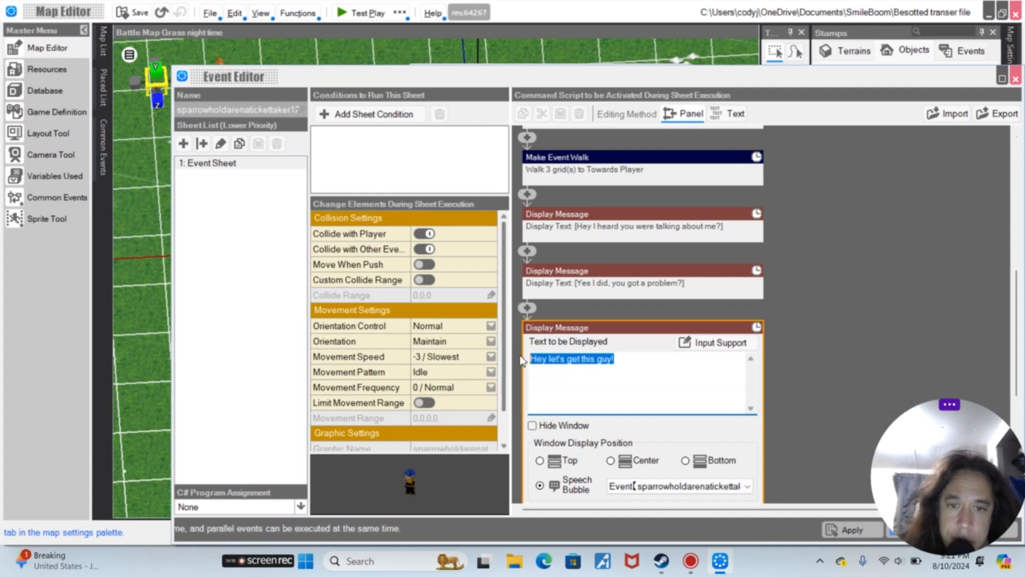
pyautogui.write('No but we are about too. Lets')
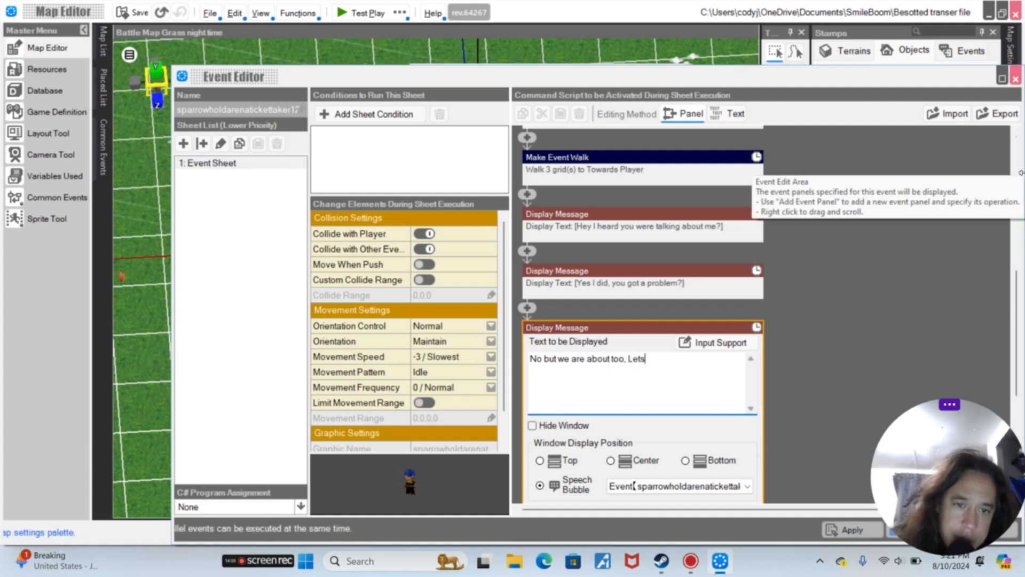
pyautogui.press('BackSpace')
pyautogui.write("'s")
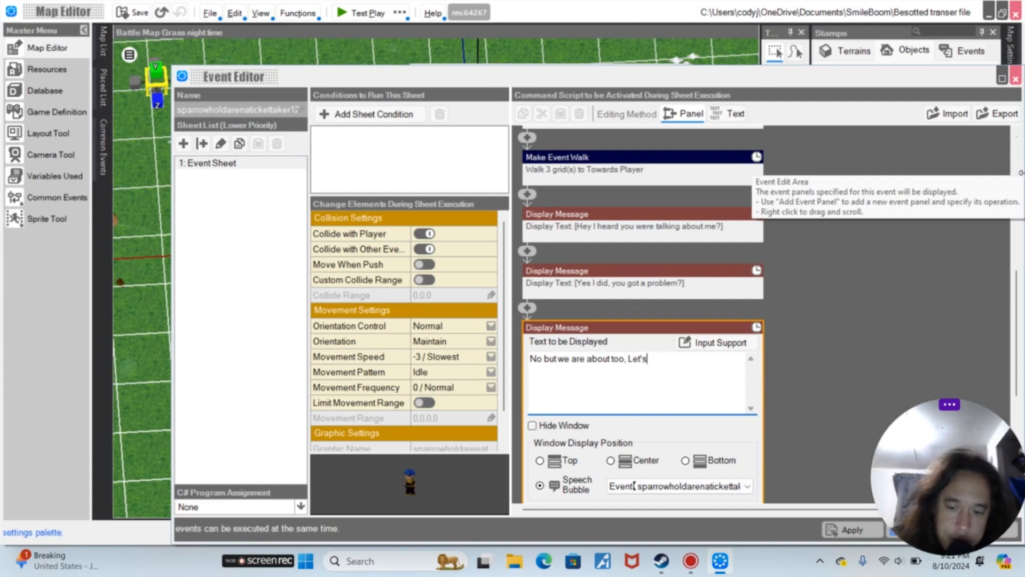
pyautogui.write(' teach him a lesson.')
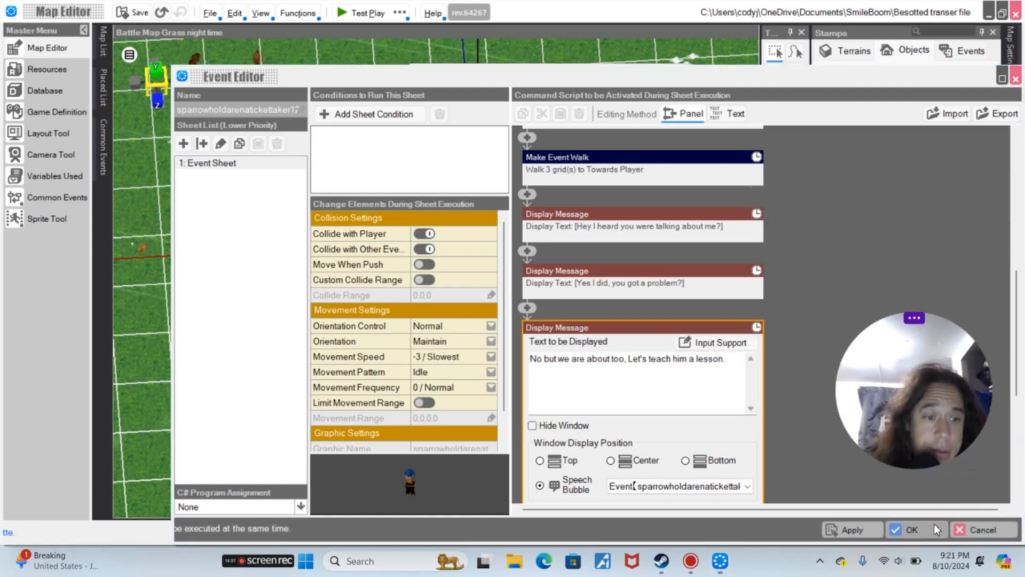
# Confirm the event and test-play the map, moving up and advancing through all three speech bubbles before closing the player
pyautogui.click(930, 526)
pyautogui.click(400, 12)
pyautogui.click(426, 45)
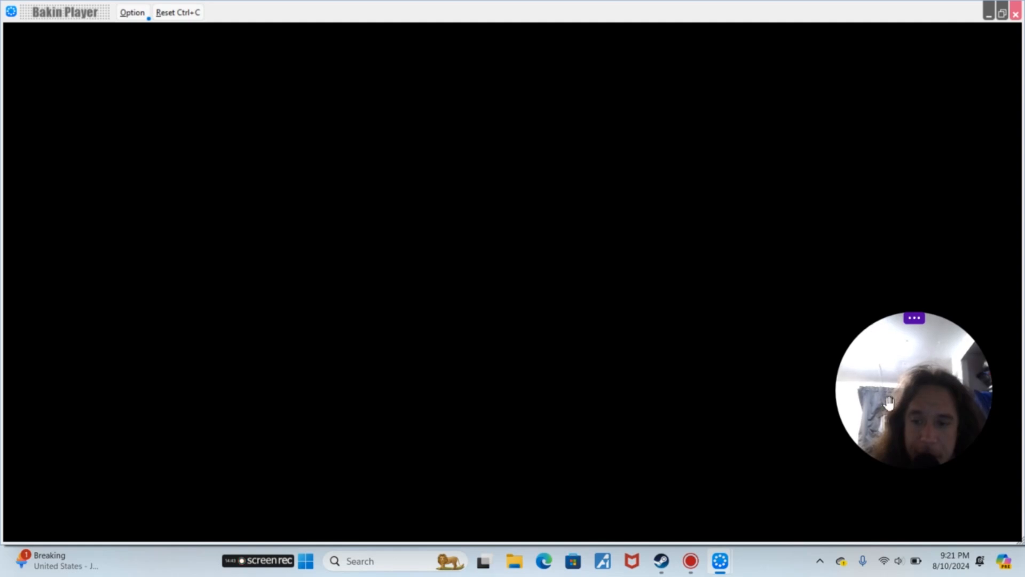
pyautogui.moveTo(895, 409); pyautogui.dragTo(930, 519)
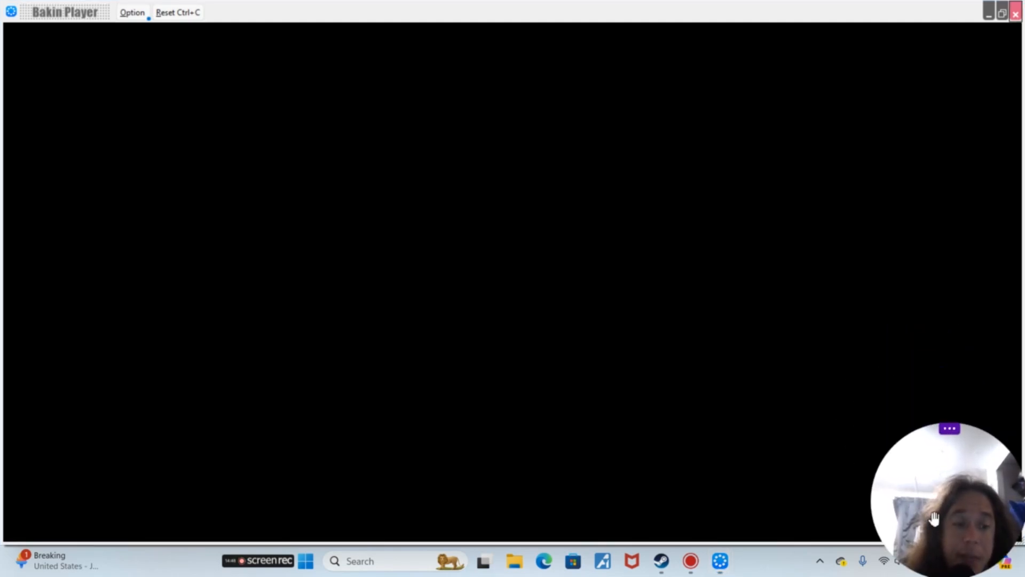
pyautogui.press('Up')
pyautogui.press('Return')
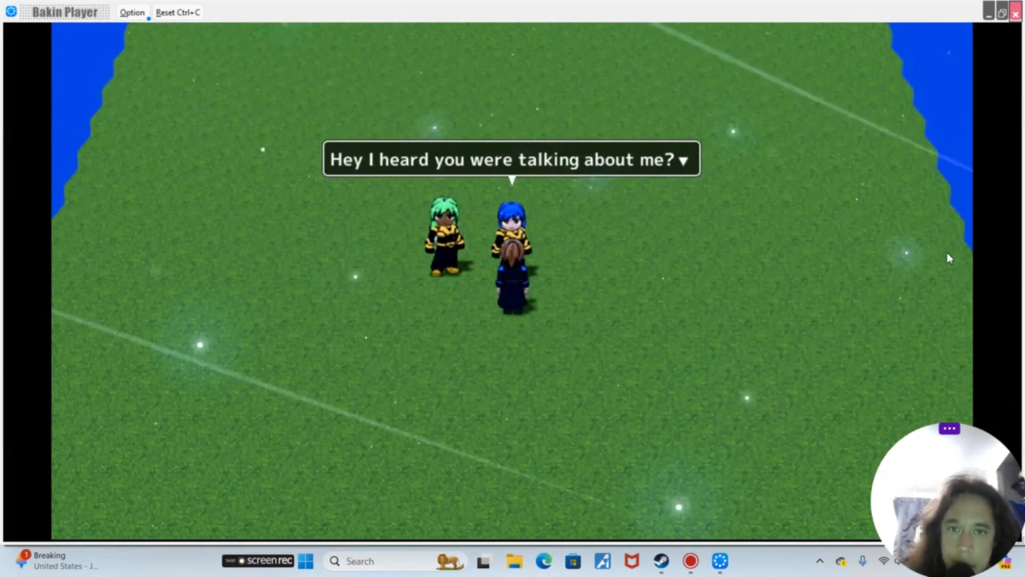
pyautogui.press('Return')
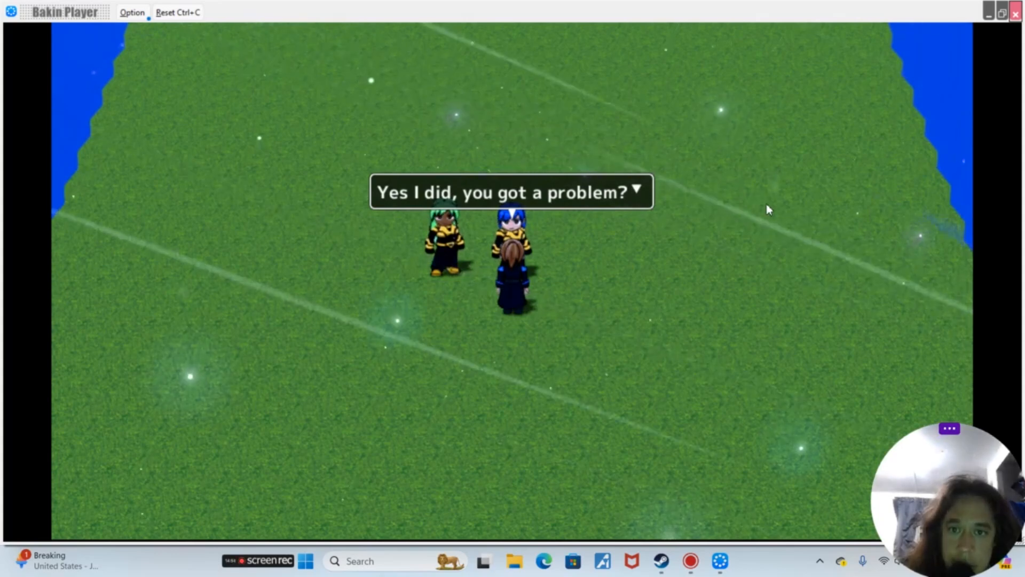
pyautogui.press('Return')
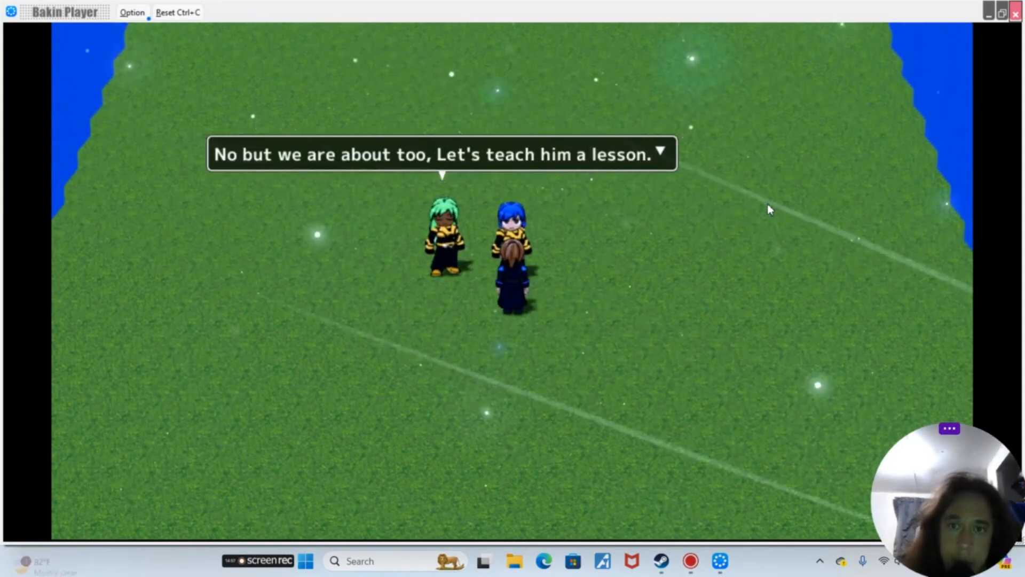
pyautogui.press('Return')
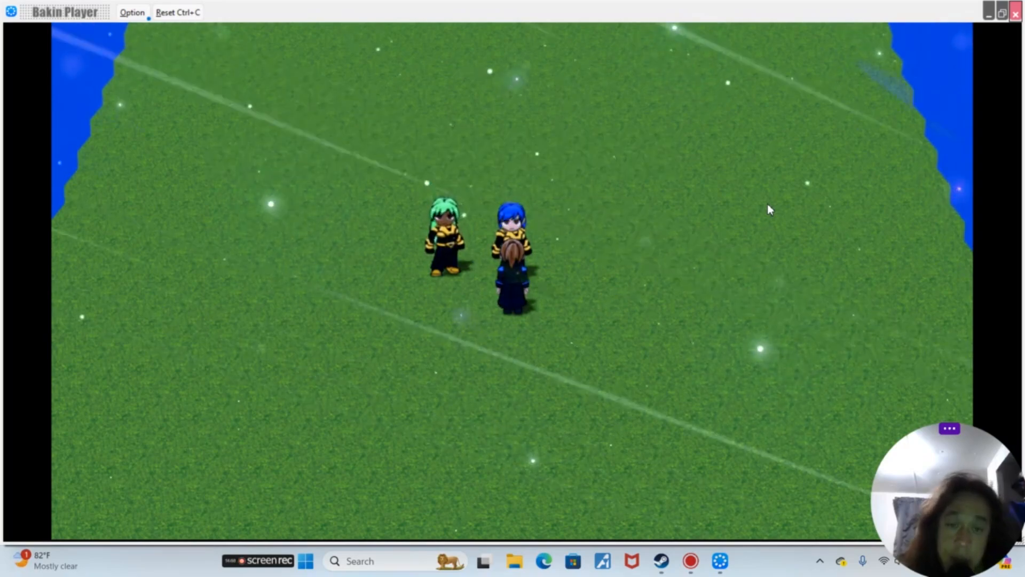
pyautogui.click(1016, 13)
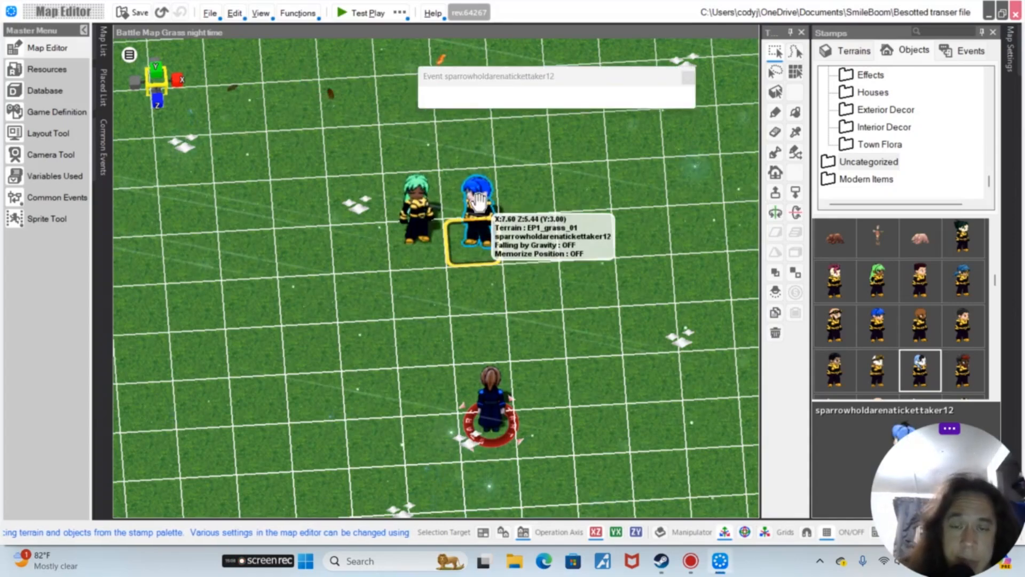
# Reopen the blue ticket taker event and add an Execute Battle and Check Results command at the end of the script
pyautogui.doubleClick(479, 202)
pyautogui.scroll(-1, 790, 328)
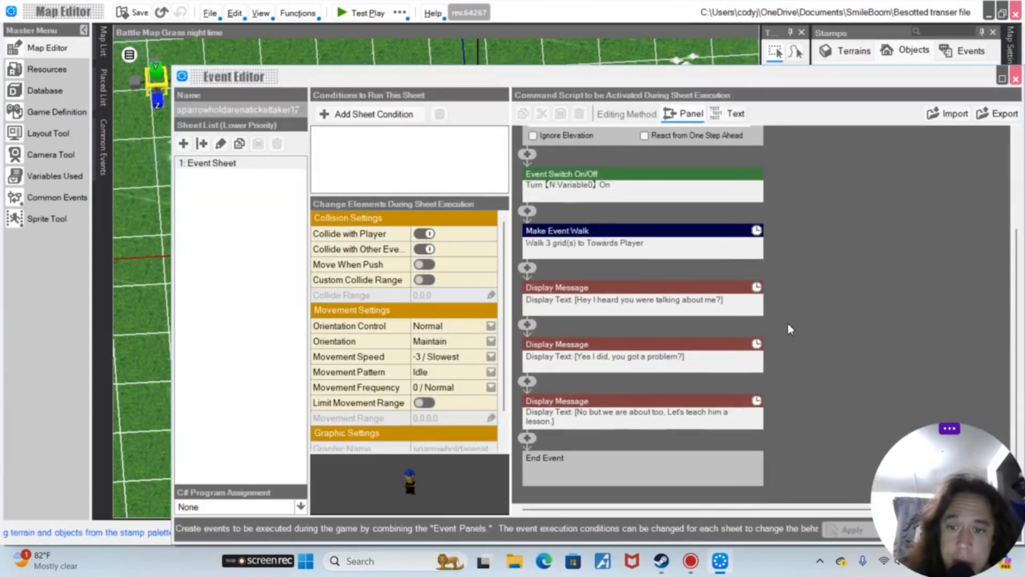
pyautogui.click(526, 439)
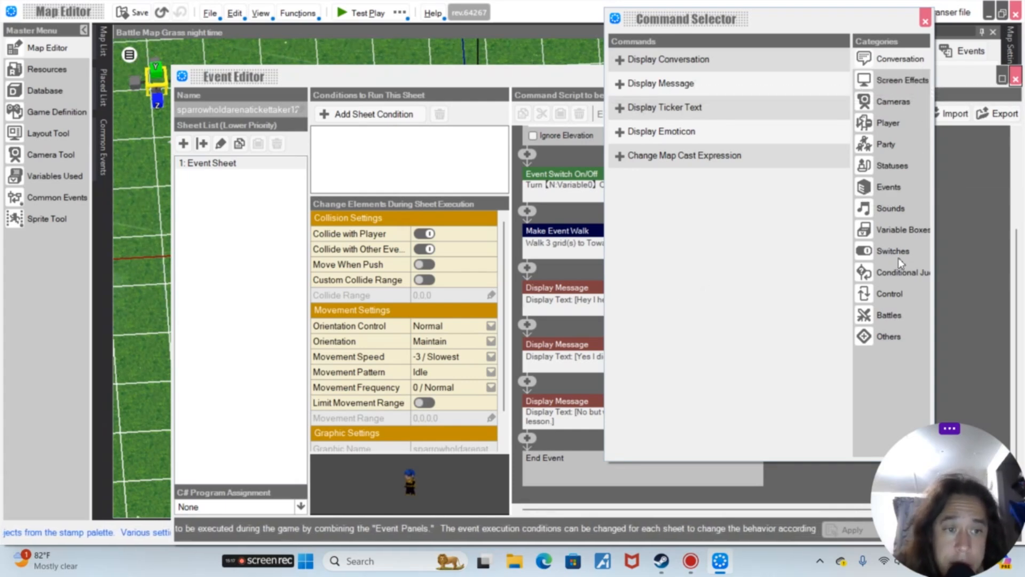
pyautogui.click(897, 317)
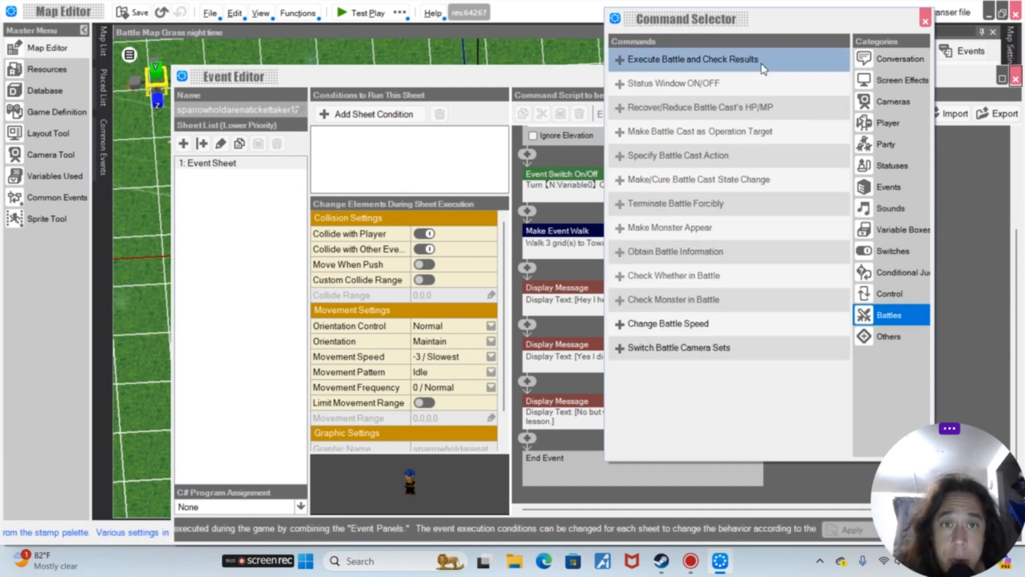
pyautogui.click(795, 68)
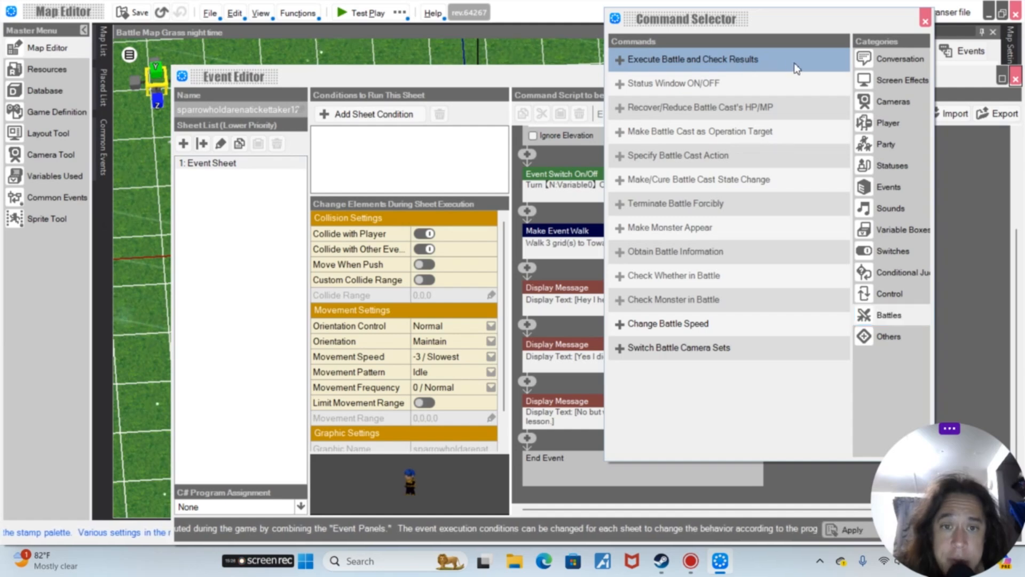
pyautogui.click(796, 68)
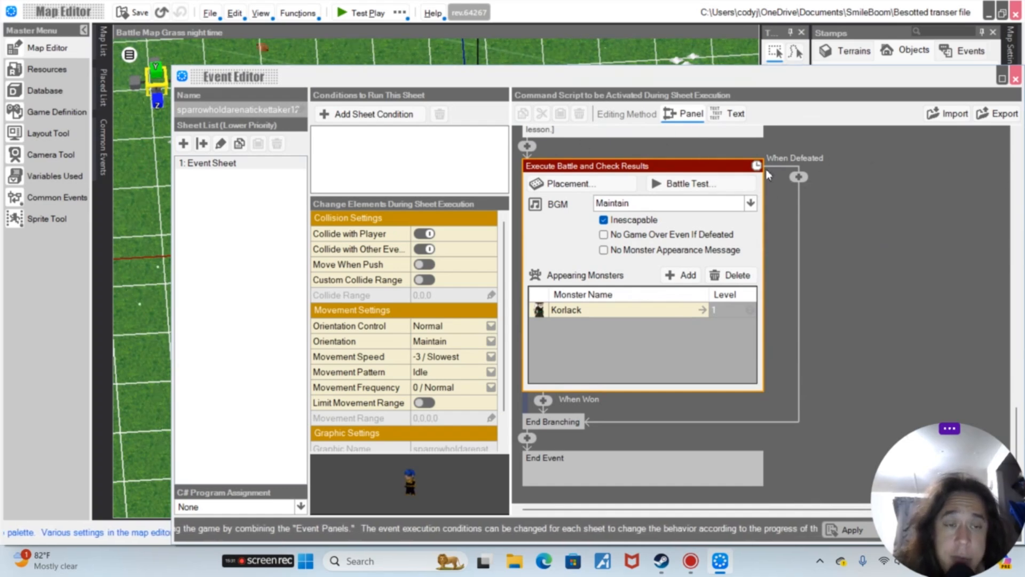
# In the battle's When Defeated branch, add a Specify Game Over command from the Screen Effects commands
pyautogui.click(798, 177)
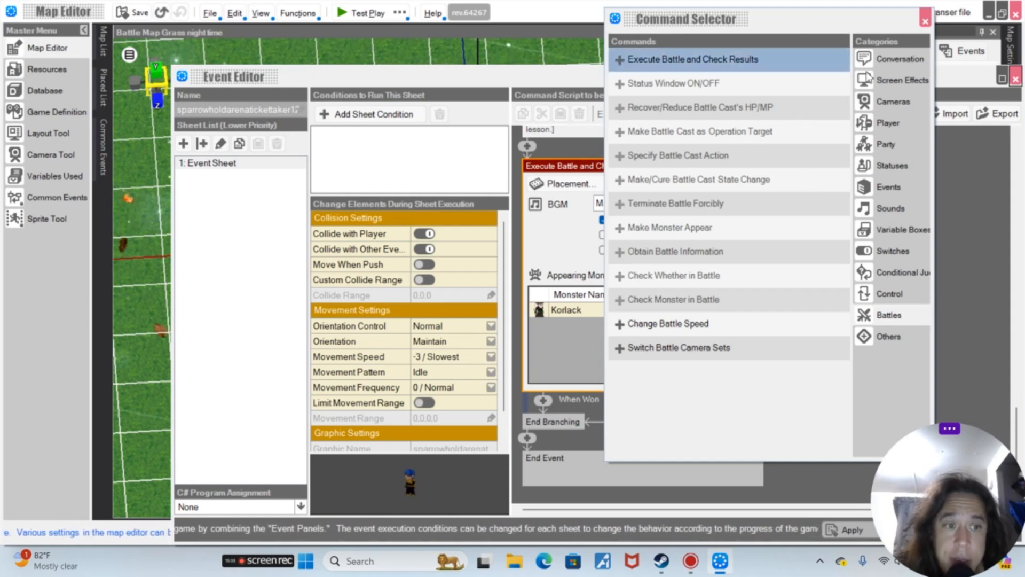
pyautogui.click(896, 345)
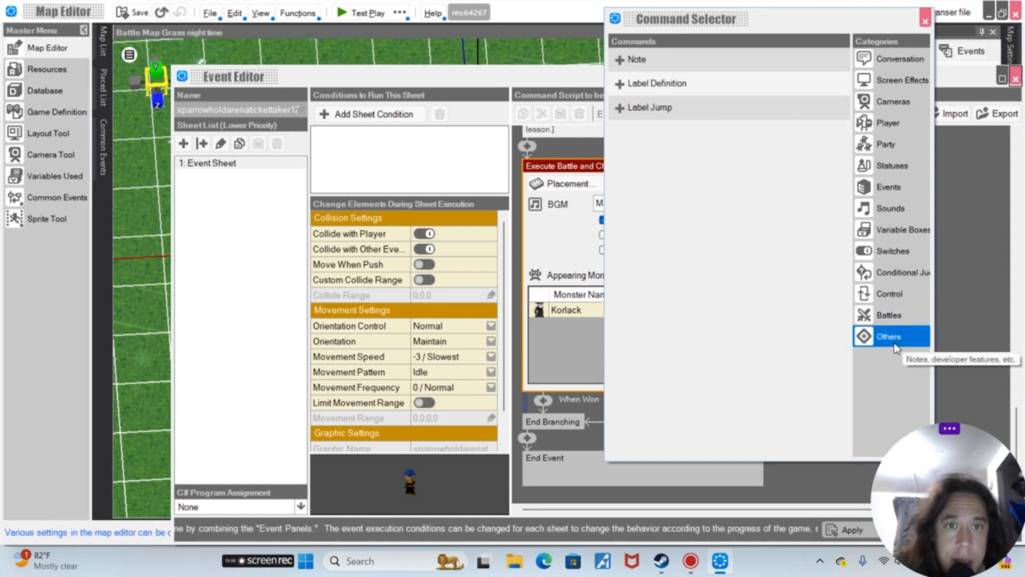
pyautogui.click(882, 294)
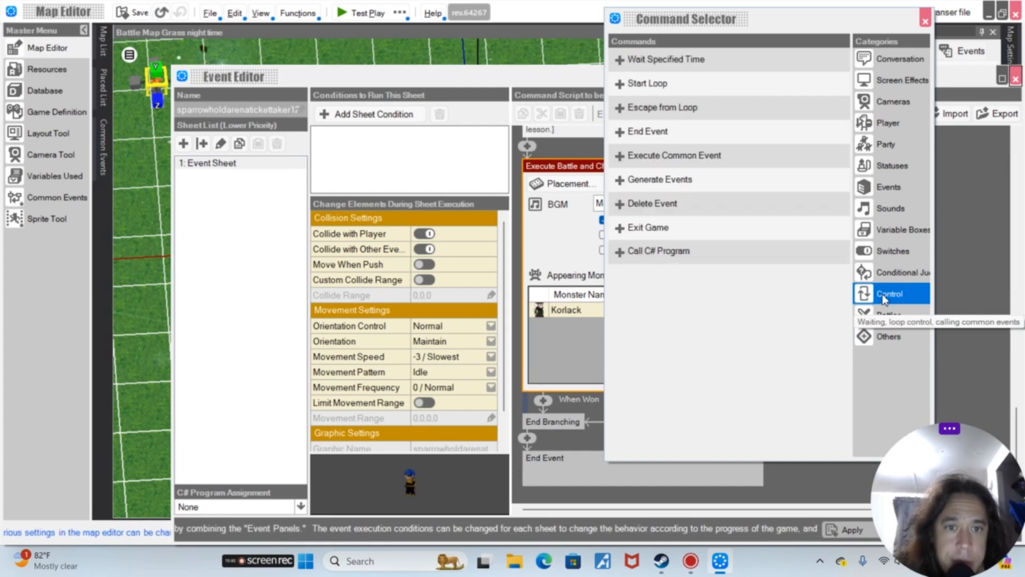
pyautogui.click(869, 187)
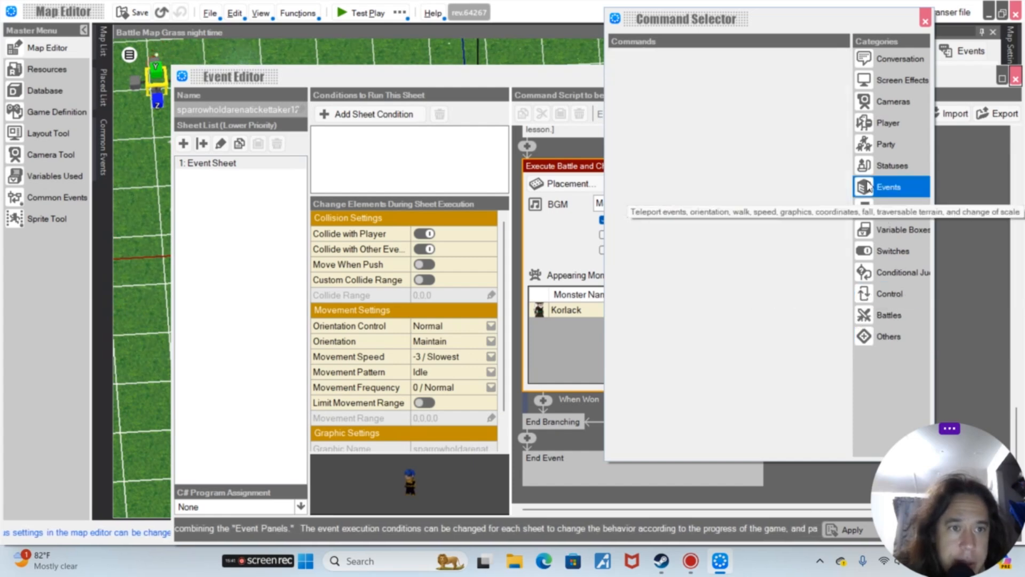
pyautogui.scroll(-1, 791, 275)
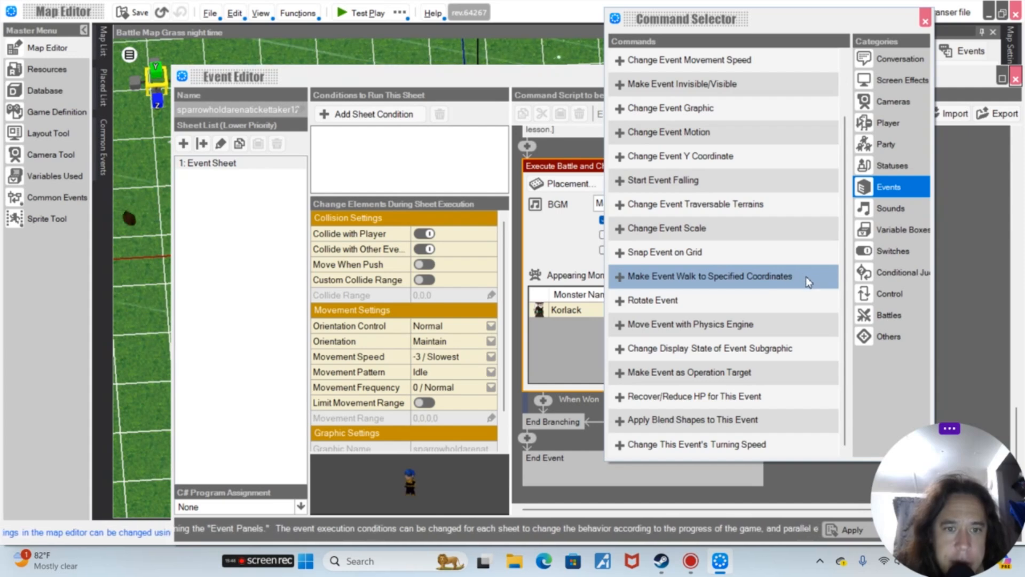
pyautogui.click(898, 233)
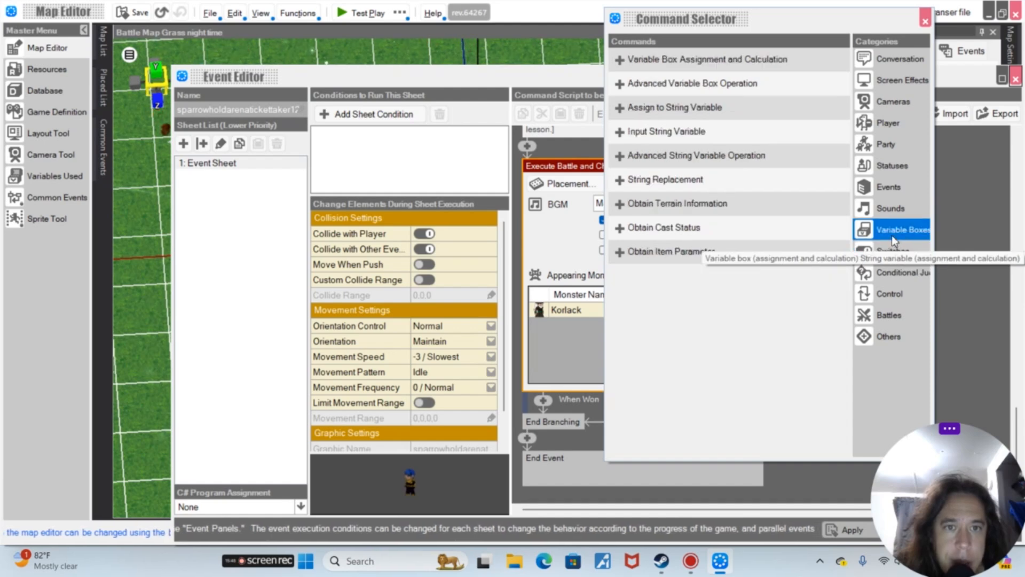
pyautogui.click(900, 101)
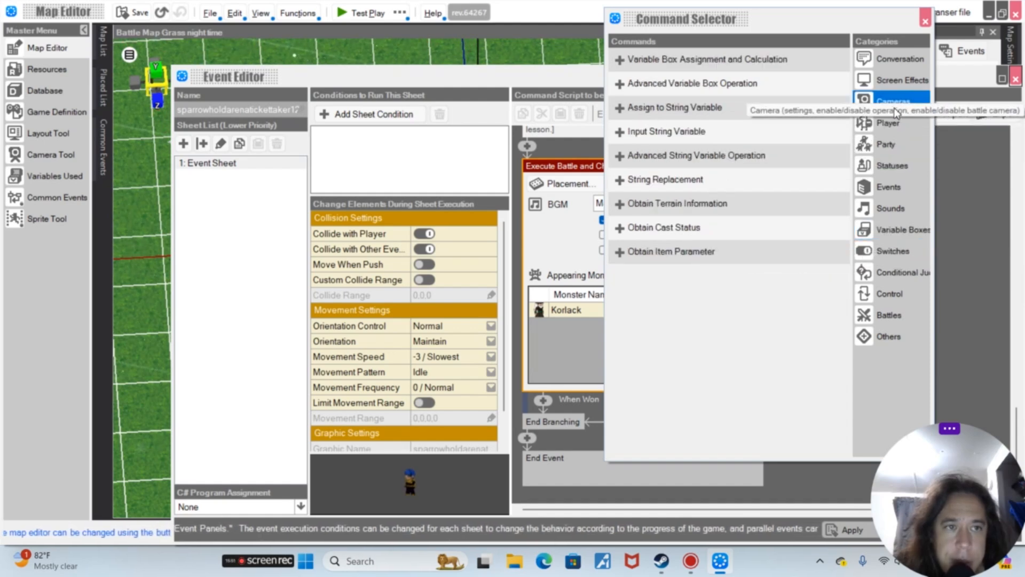
pyautogui.click(902, 80)
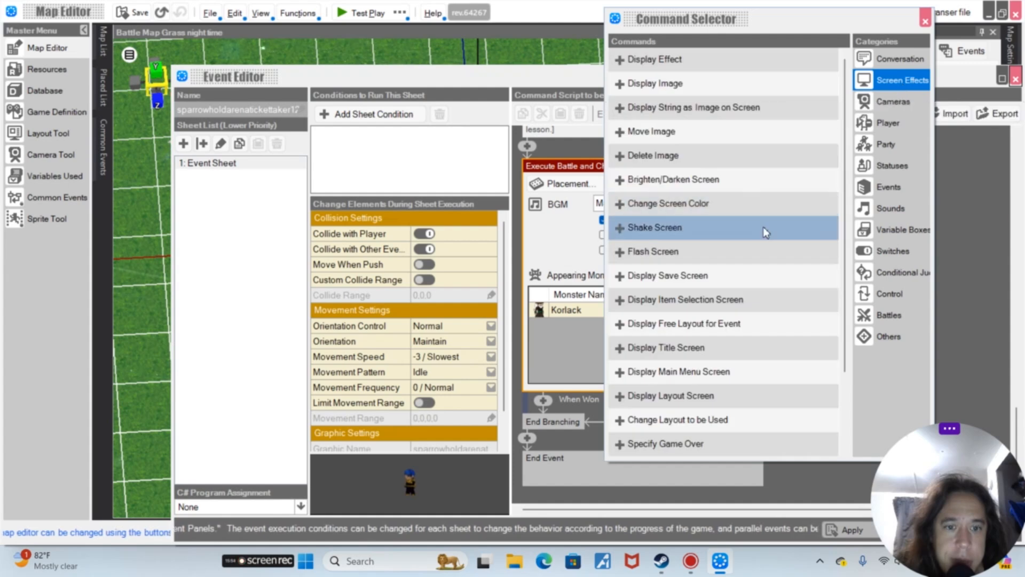
pyautogui.scroll(-3, 765, 230)
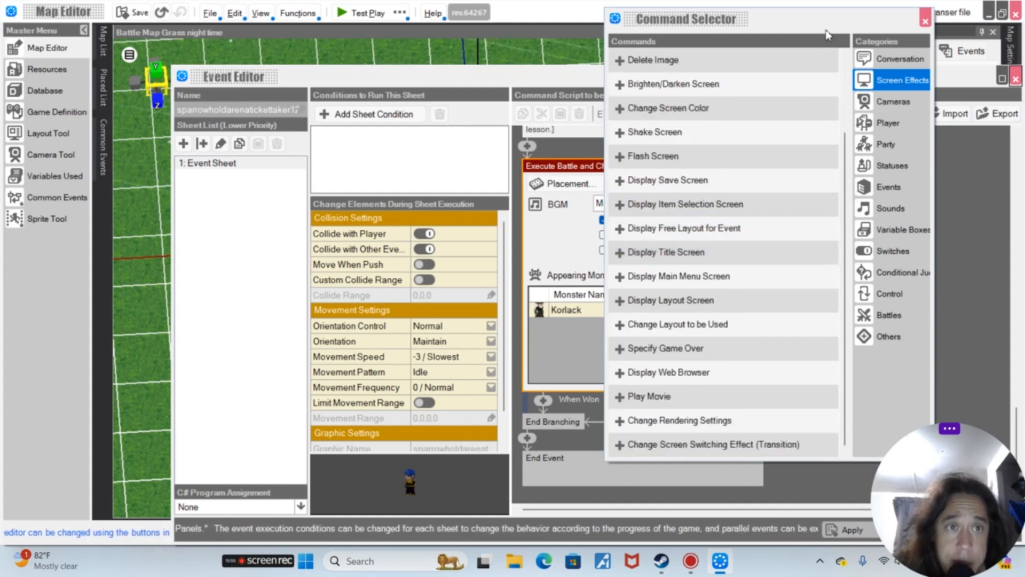
pyautogui.moveTo(836, 26); pyautogui.dragTo(480, 45)
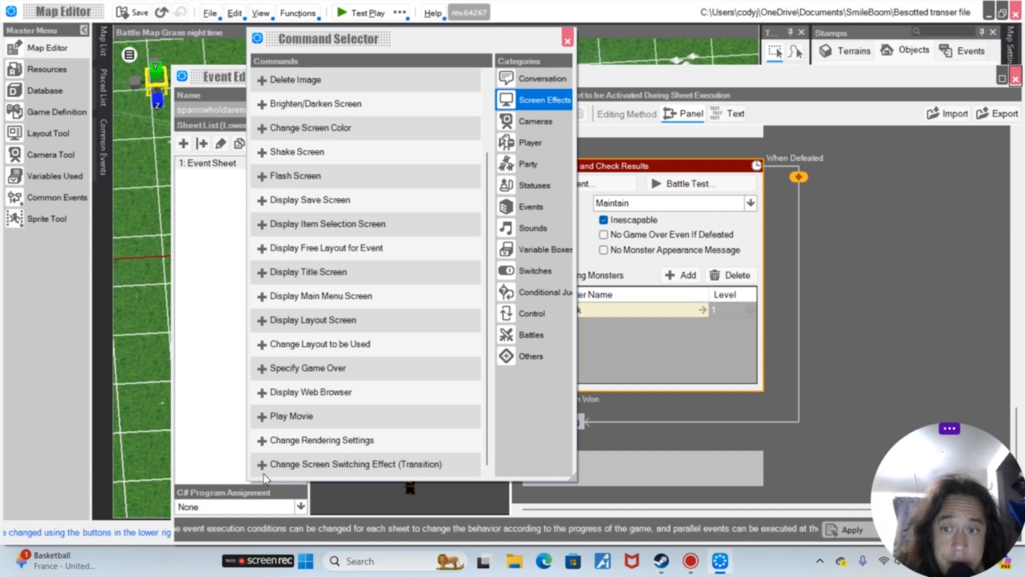
pyautogui.doubleClick(363, 369)
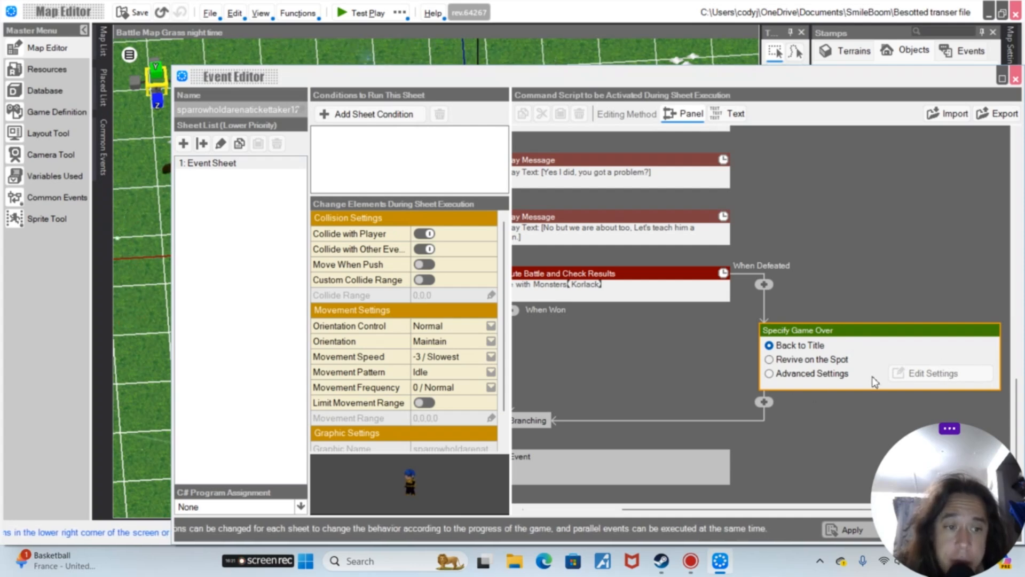
# Switch the game over option to Advanced Settings and open its settings dialog
pyautogui.click(854, 375)
pyautogui.click(945, 374)
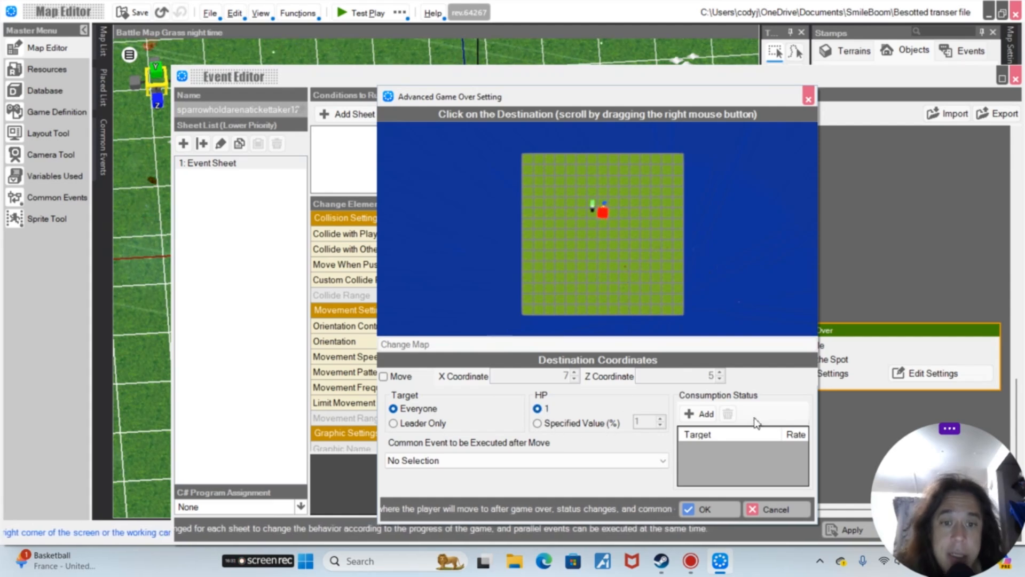
# Cancel the advanced game over settings and set the defeat game over option back to Back to Title
pyautogui.click(778, 510)
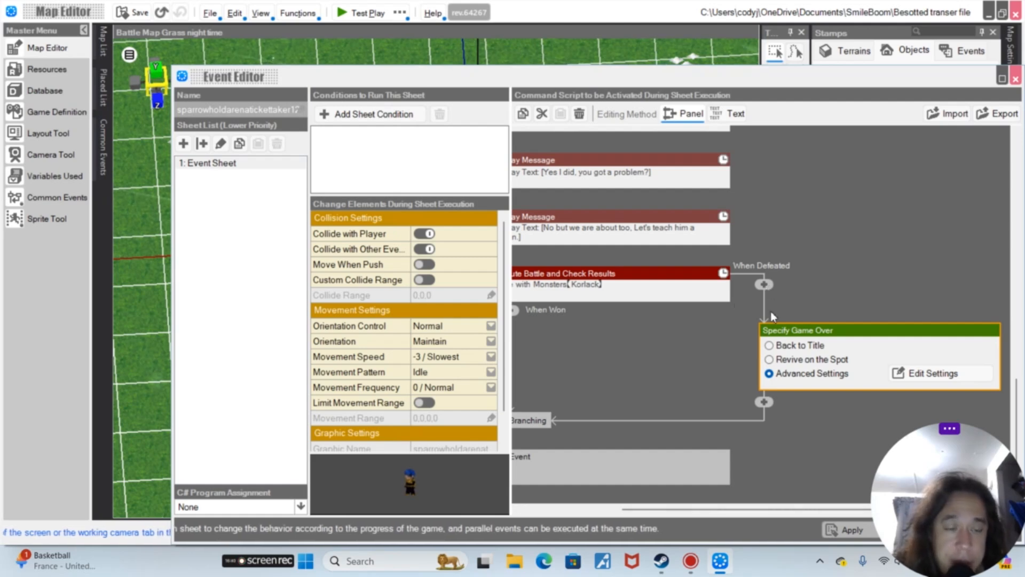
pyautogui.click(769, 346)
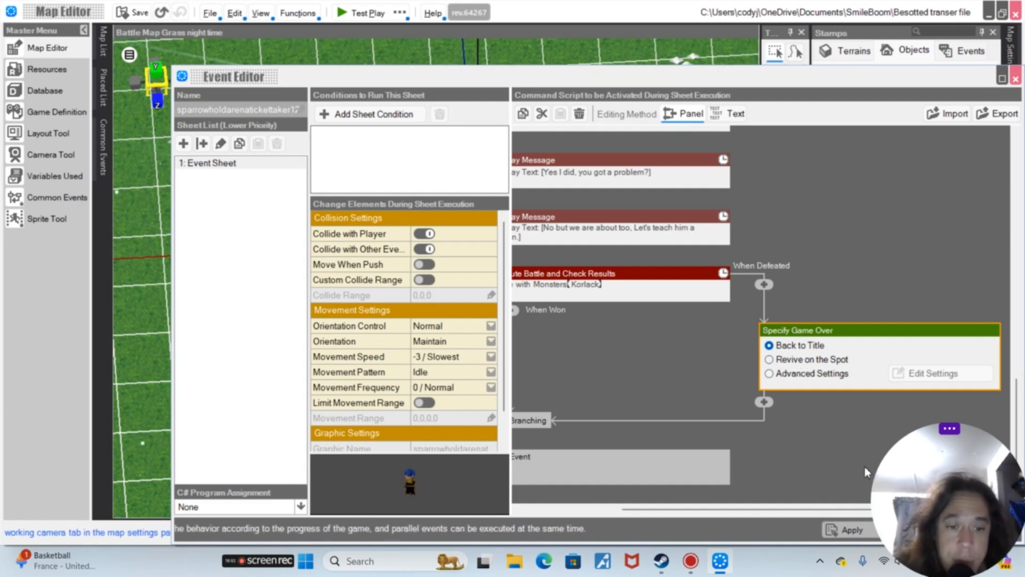
pyautogui.moveTo(813, 512); pyautogui.dragTo(596, 532)
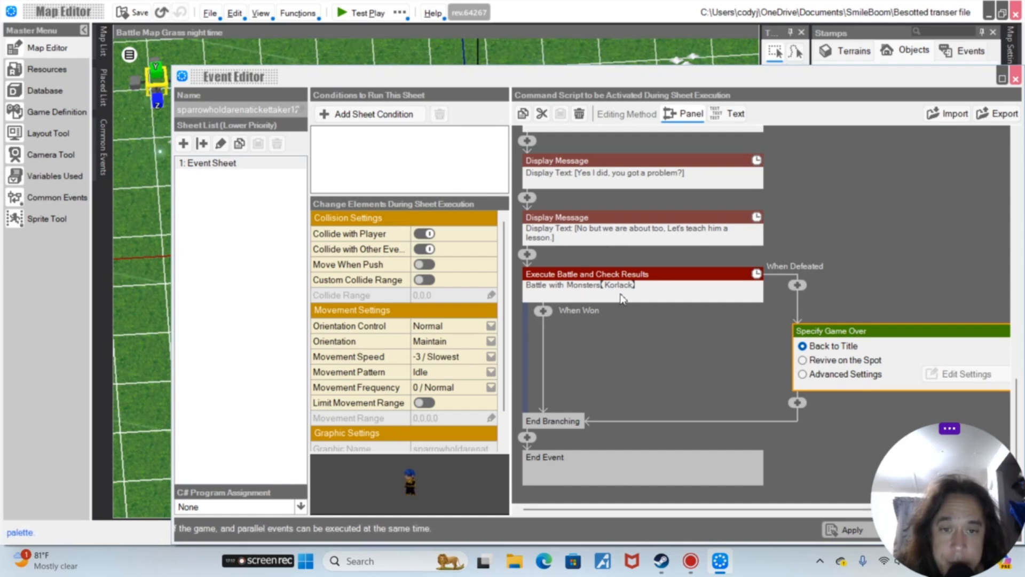
# Replace the battle's appearing monster Korlack with Giant Bat and confirm the event
pyautogui.click(622, 291)
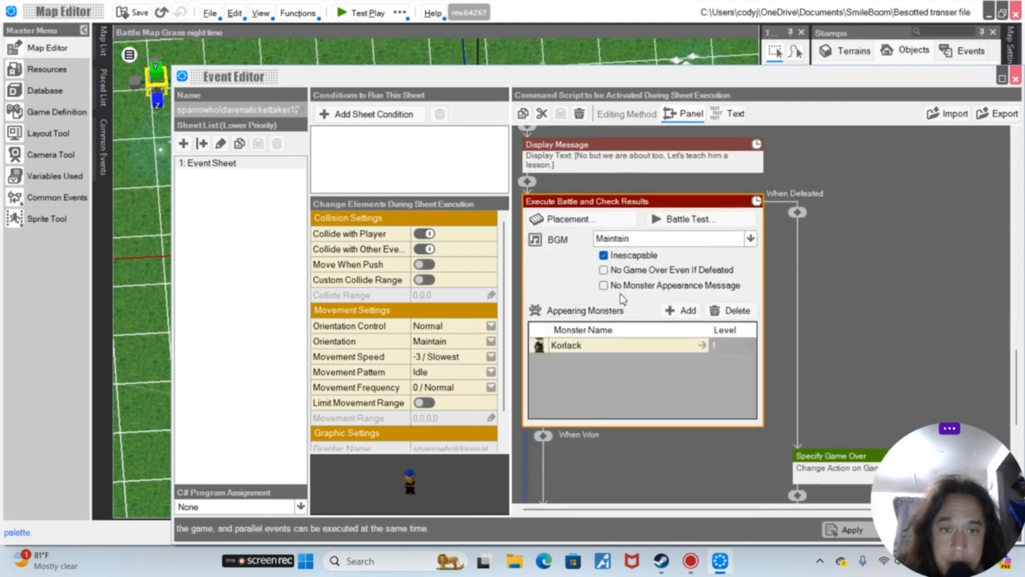
pyautogui.doubleClick(586, 353)
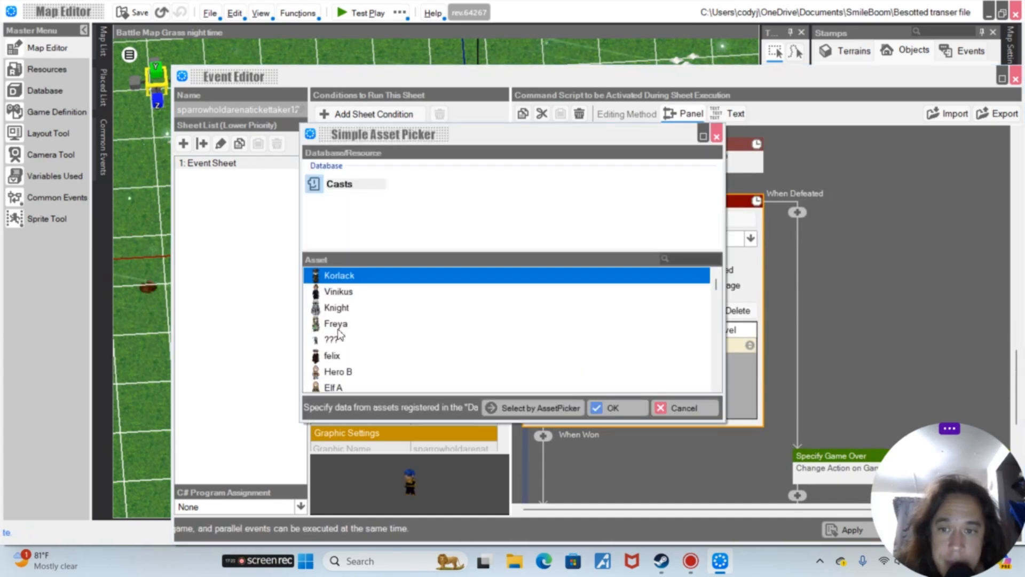
pyautogui.scroll(-5, 339, 335)
pyautogui.scroll(-15, 342, 333)
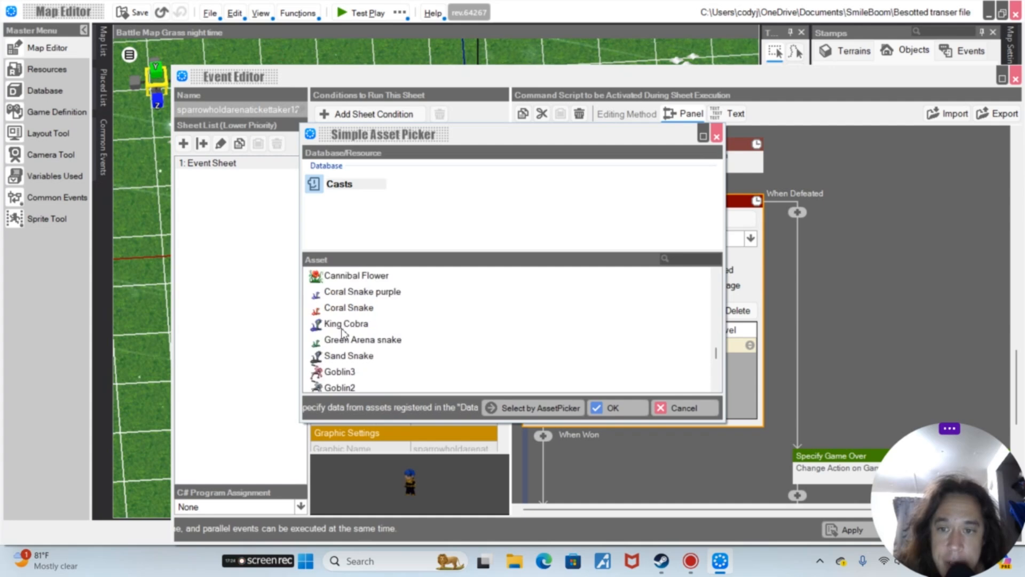
pyautogui.scroll(10, 342, 332)
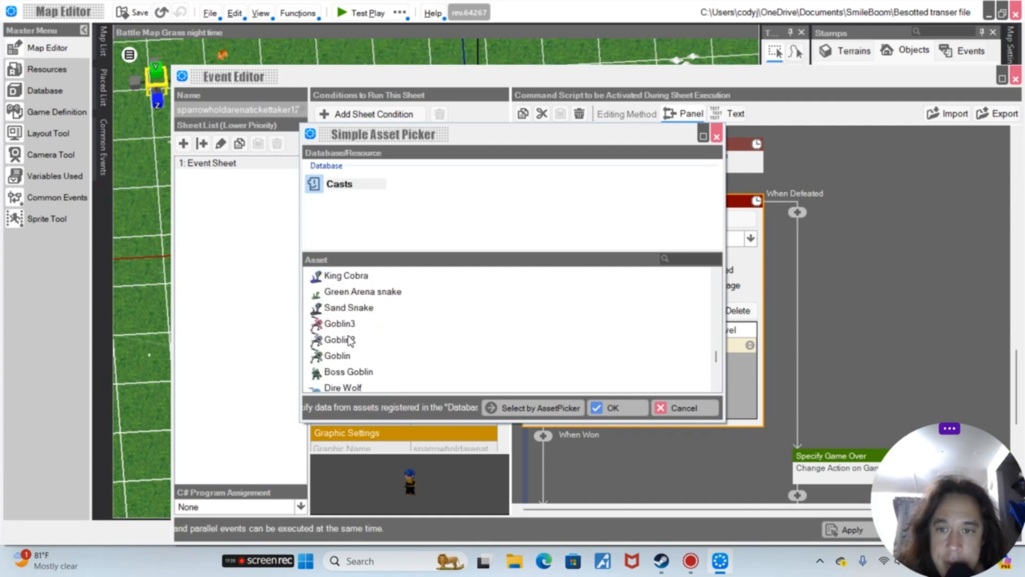
pyautogui.scroll(3, 348, 340)
pyautogui.scroll(-2, 348, 340)
pyautogui.scroll(3, 348, 339)
pyautogui.click(344, 308)
pyautogui.scroll(-4, 349, 320)
pyautogui.scroll(1, 358, 335)
pyautogui.scroll(-3, 344, 363)
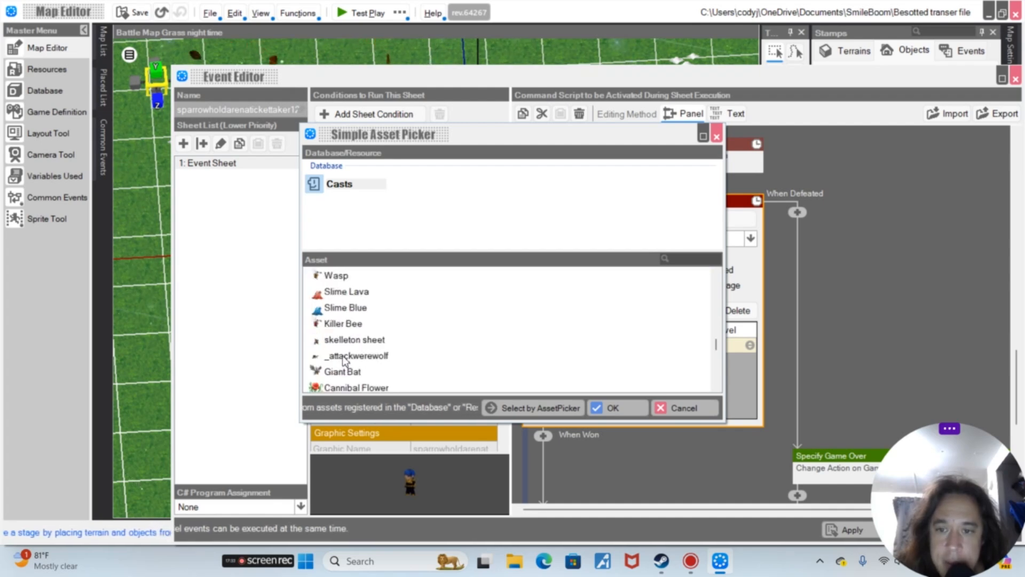
pyautogui.click(351, 374)
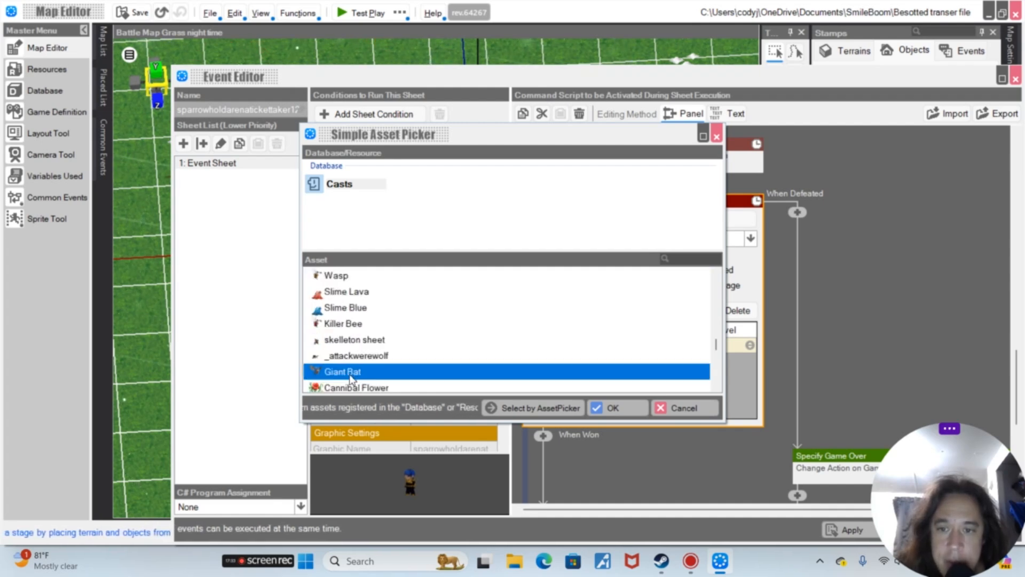
pyautogui.click(614, 409)
pyautogui.moveTo(988, 482); pyautogui.dragTo(944, 304)
pyautogui.click(935, 535)
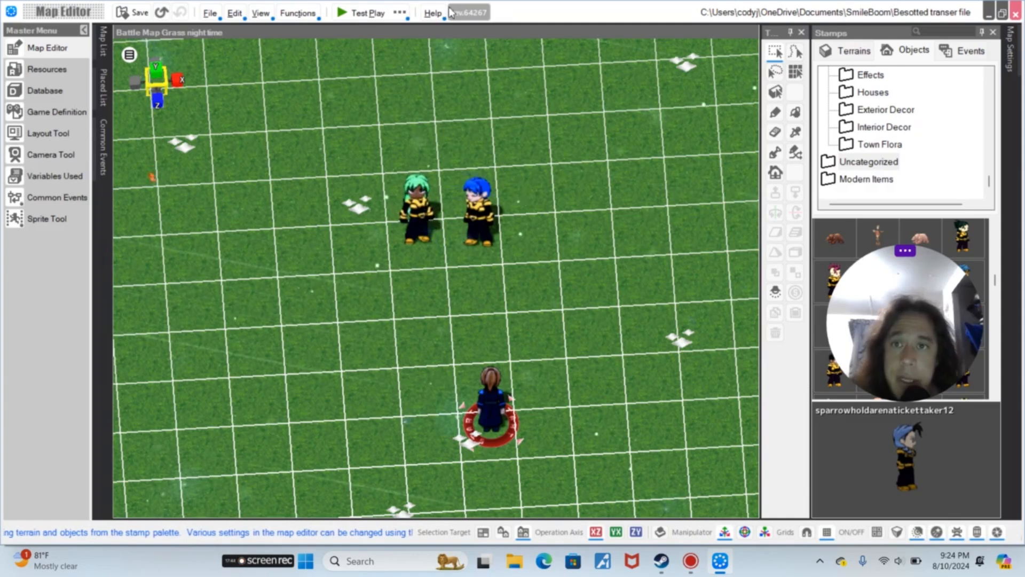
# Test-play the map, advancing through the three speech bubbles into the battle, then close the player
pyautogui.click(399, 12)
pyautogui.click(455, 49)
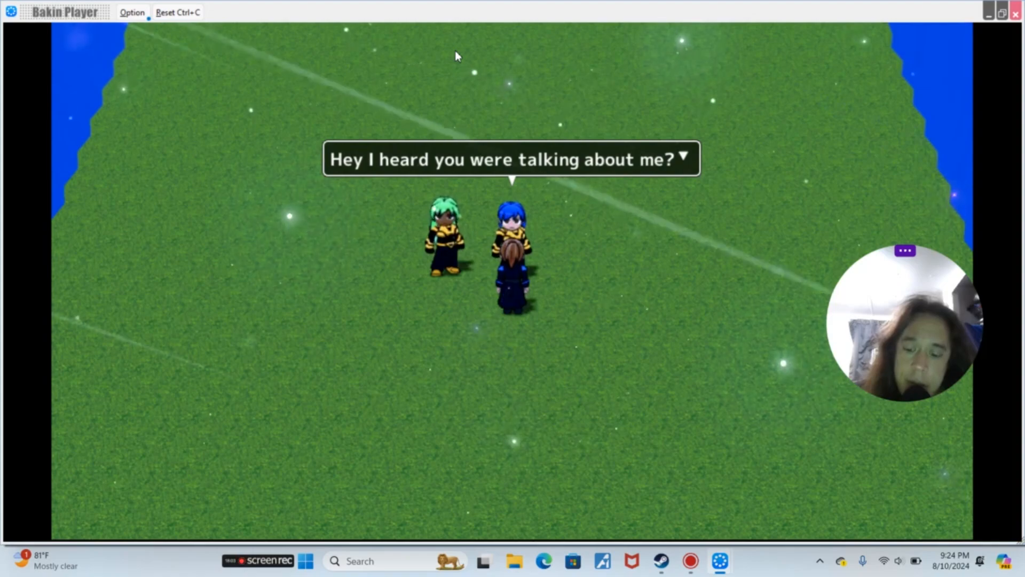
pyautogui.press('Return')
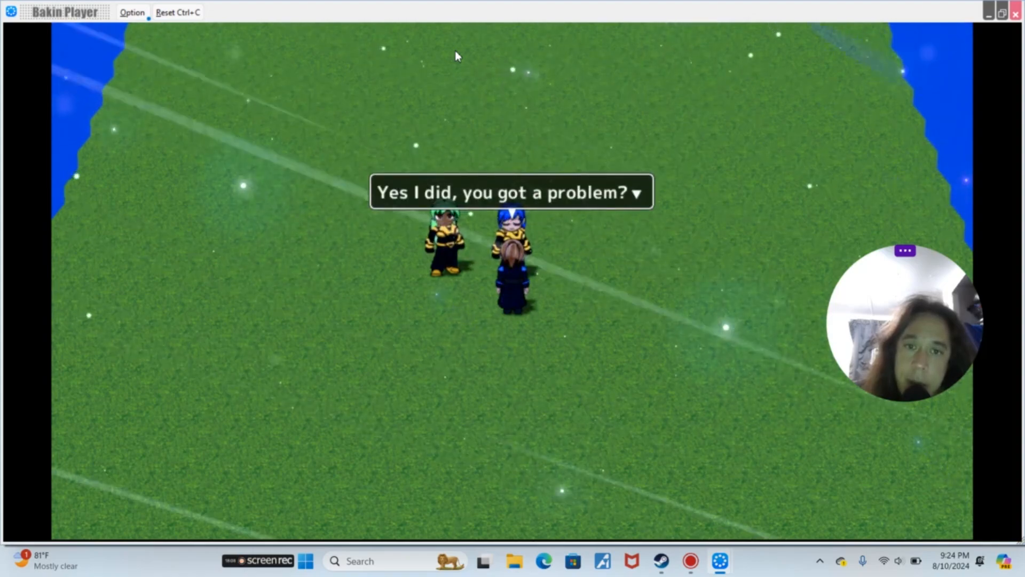
pyautogui.press('Return')
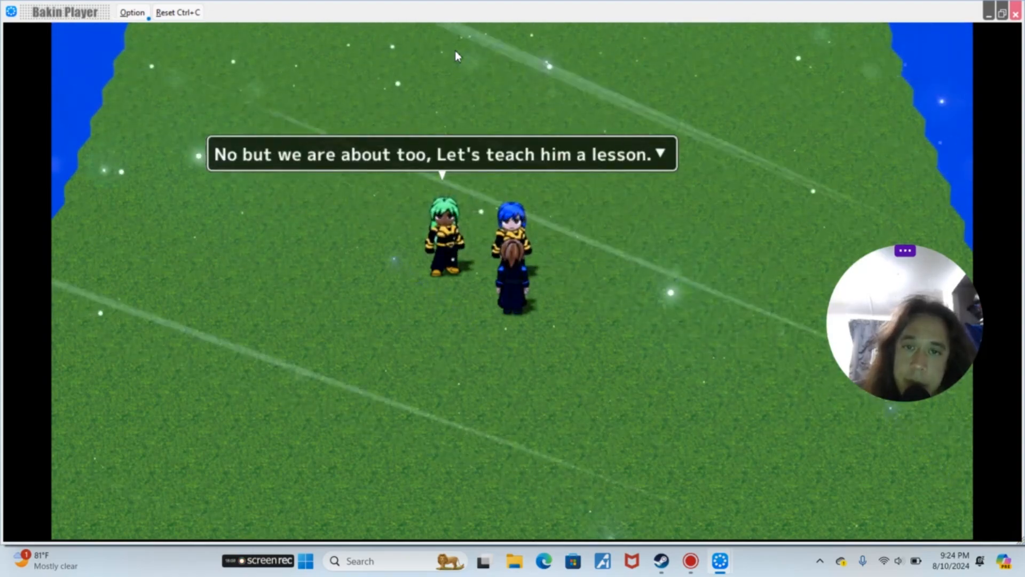
pyautogui.press('Return')
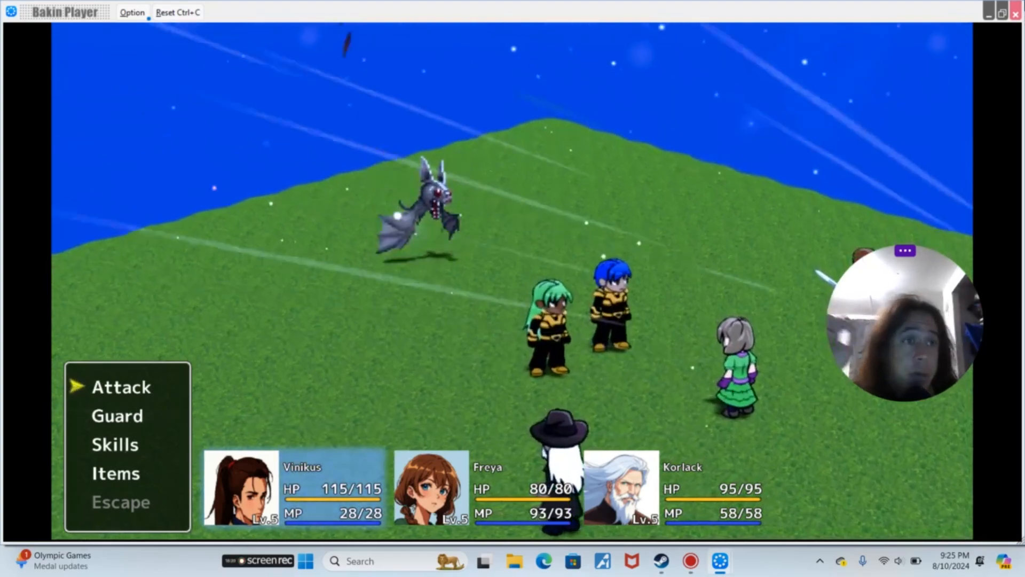
pyautogui.click(1017, 17)
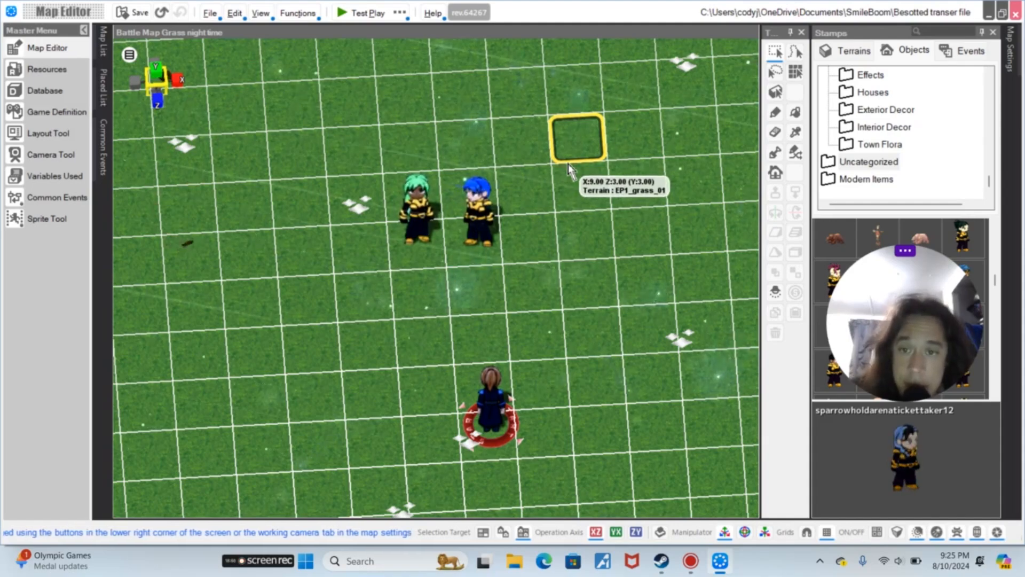
pyautogui.scroll(-2, 258, 195)
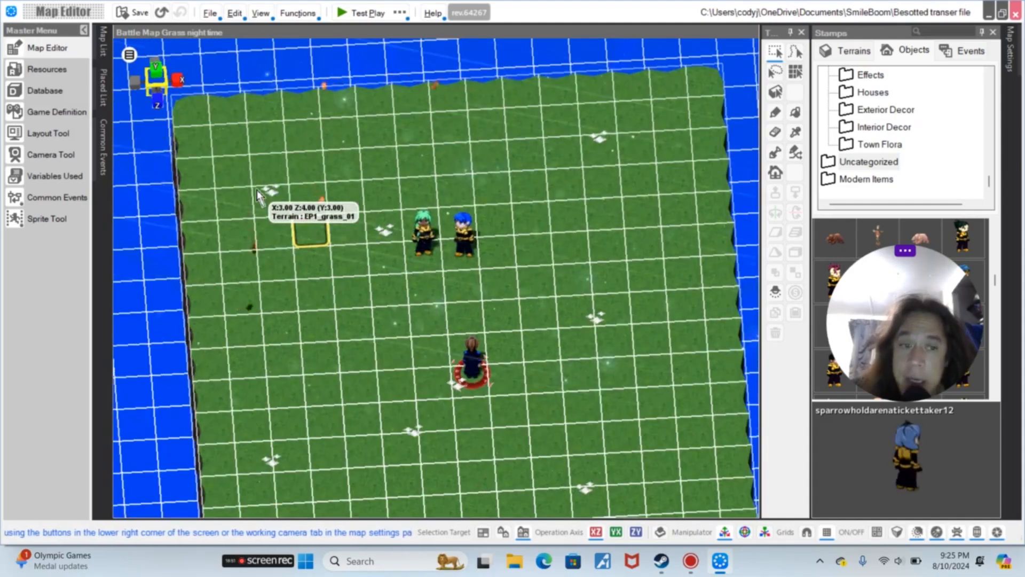